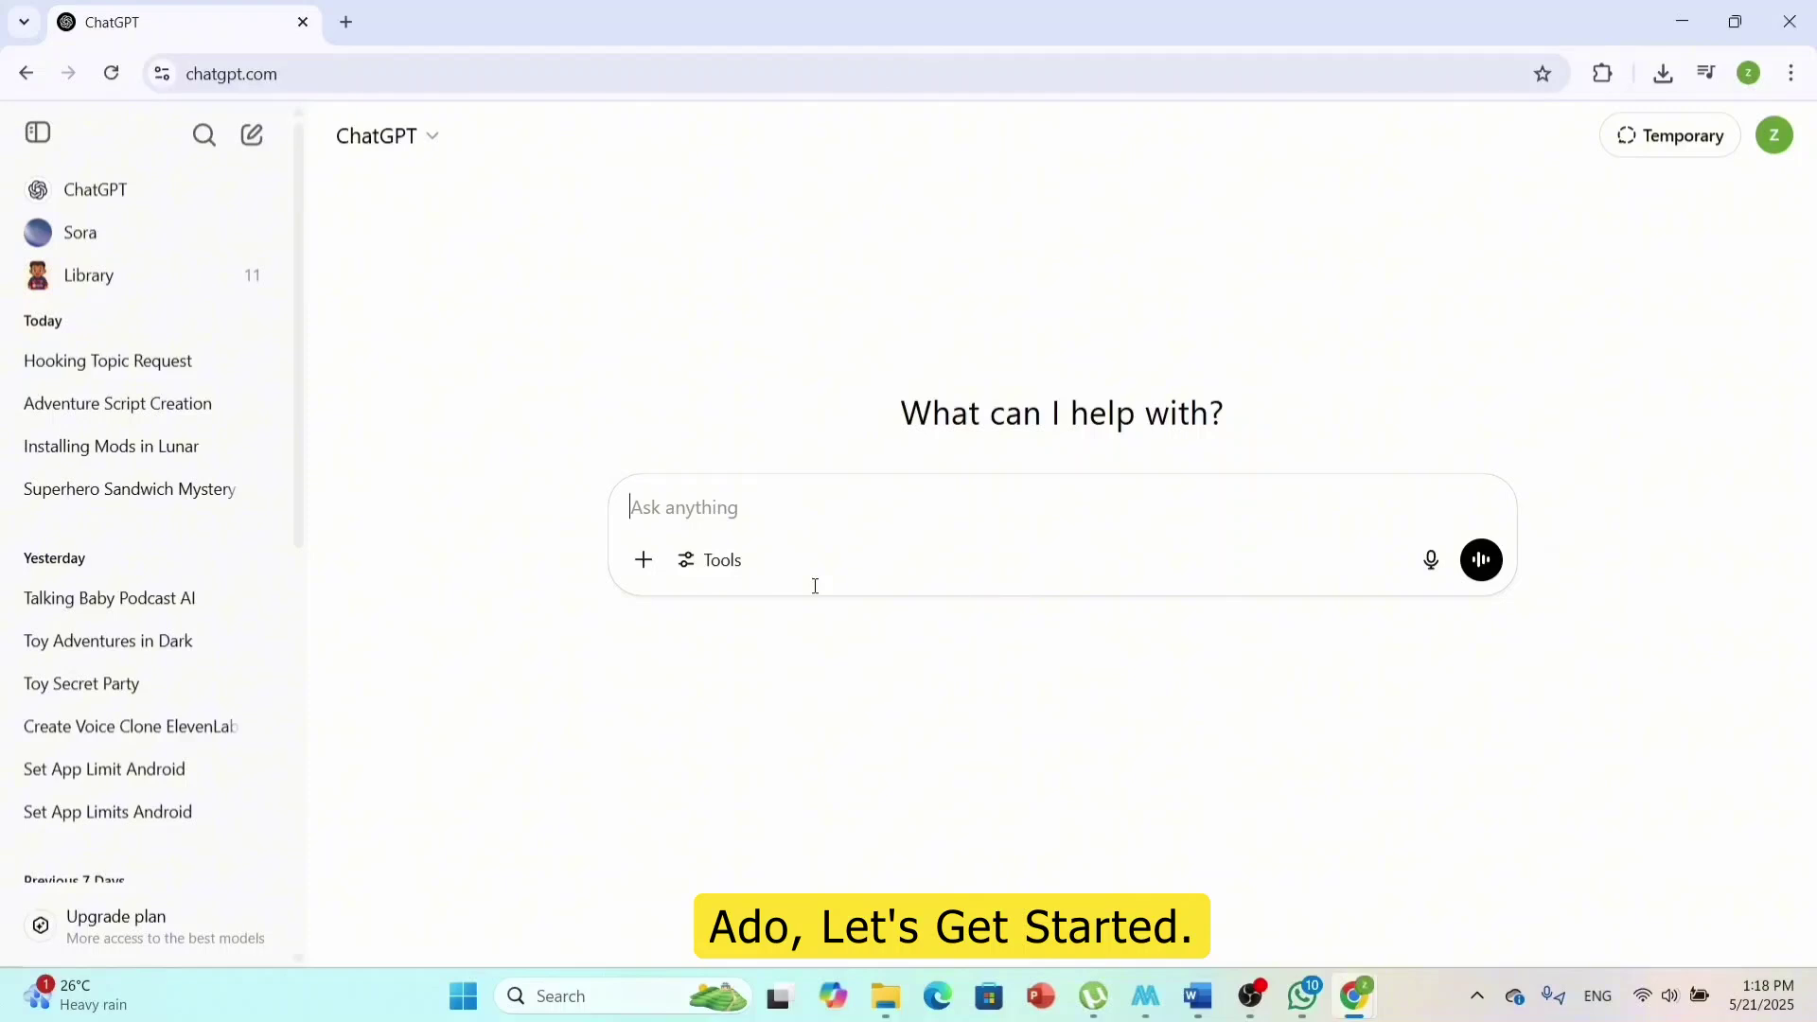
left_click(1680, 24)
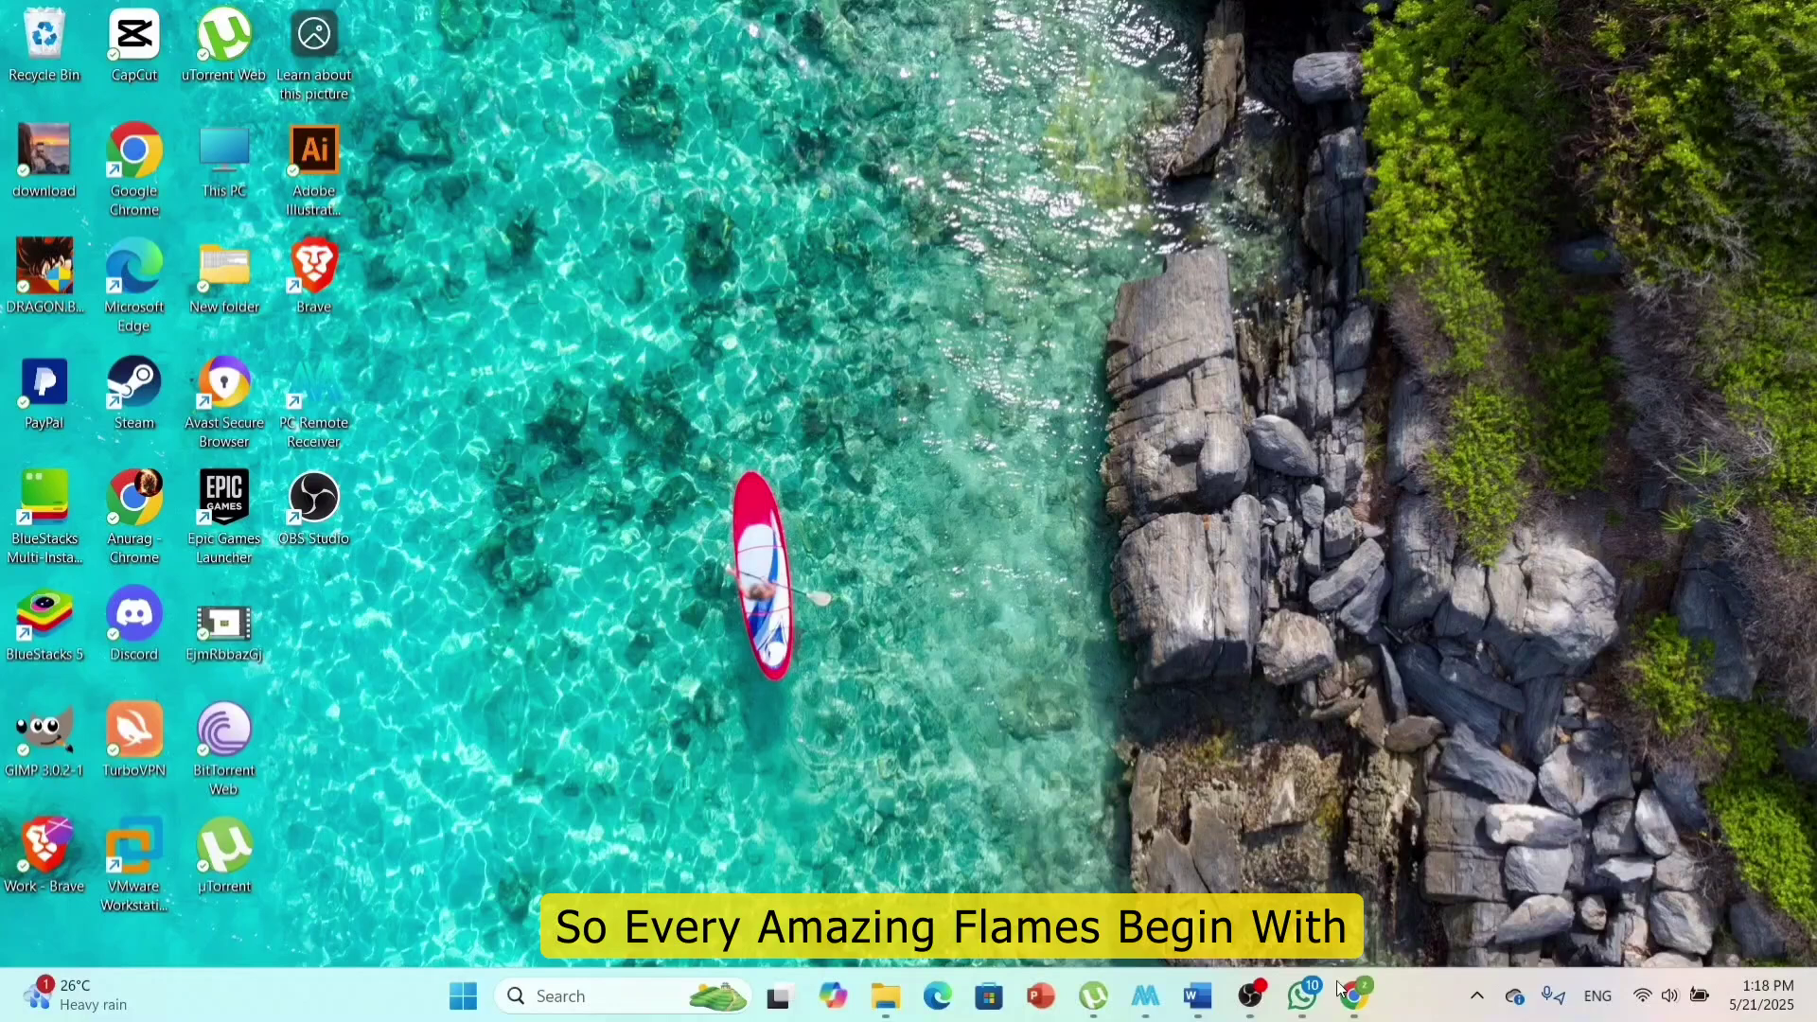
mouse_move(1351, 994)
left_click(1560, 797)
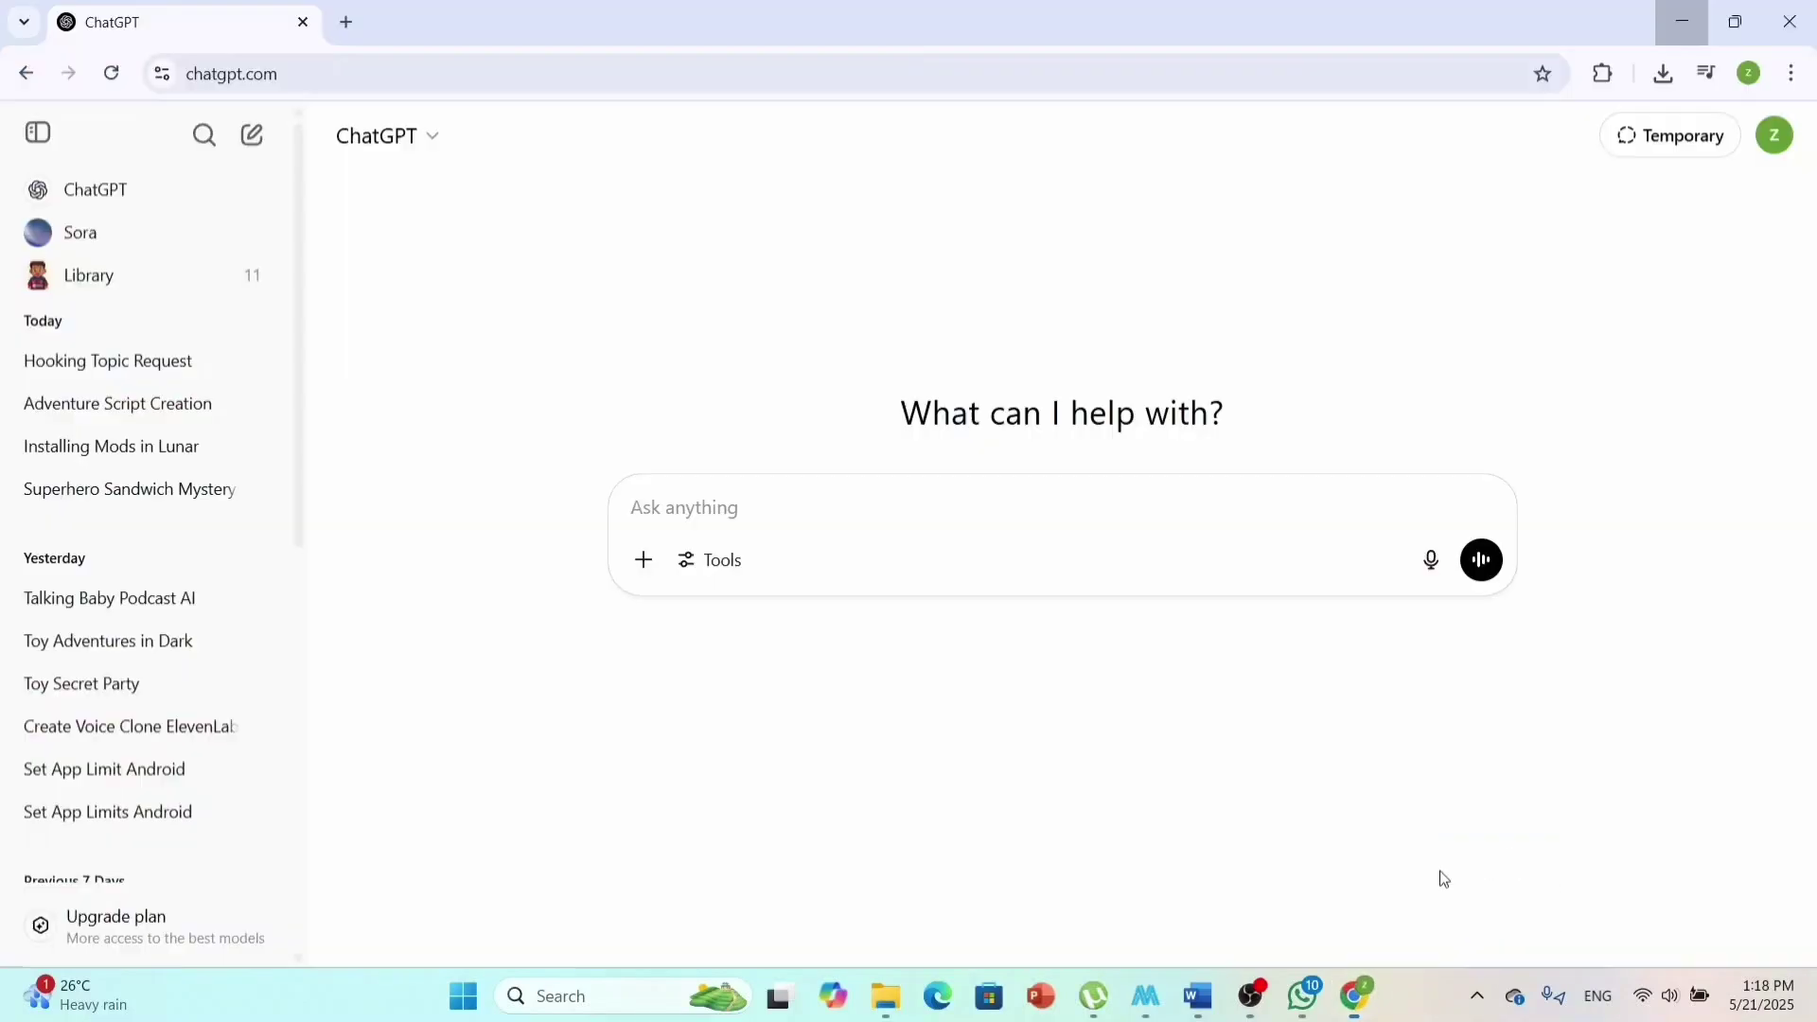
left_click(348, 21)
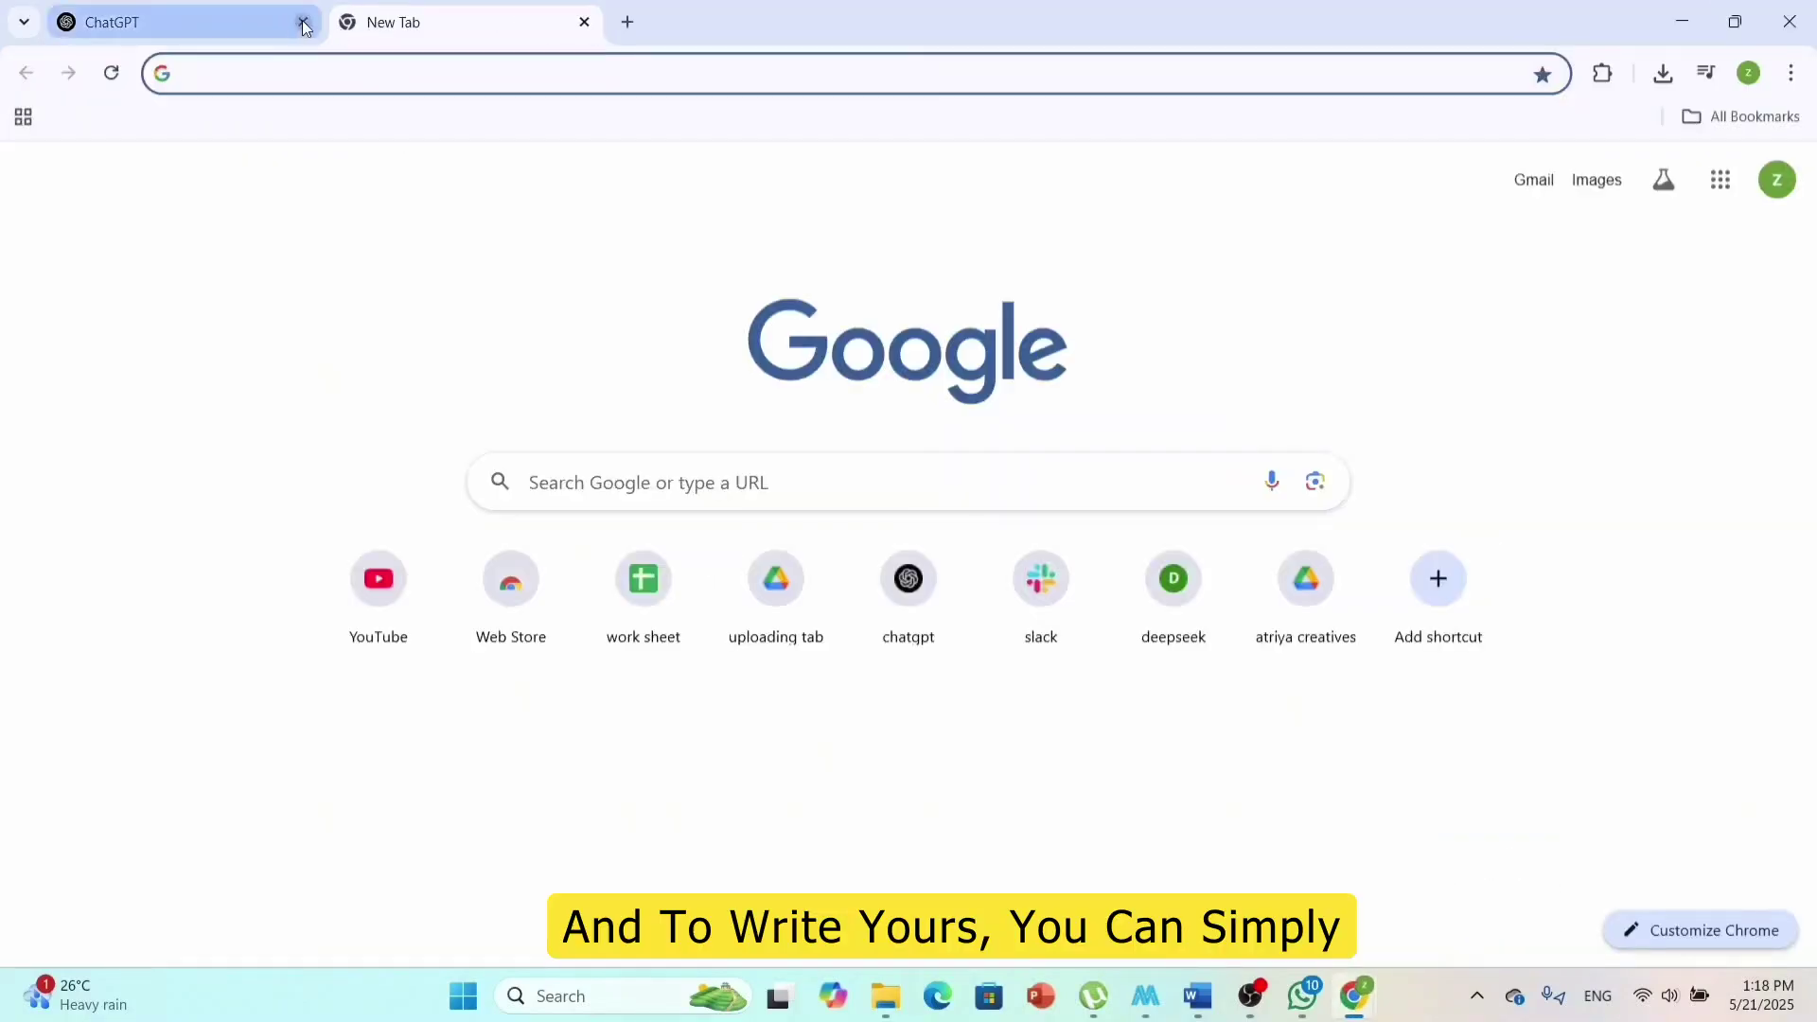
key("ctrl+w")
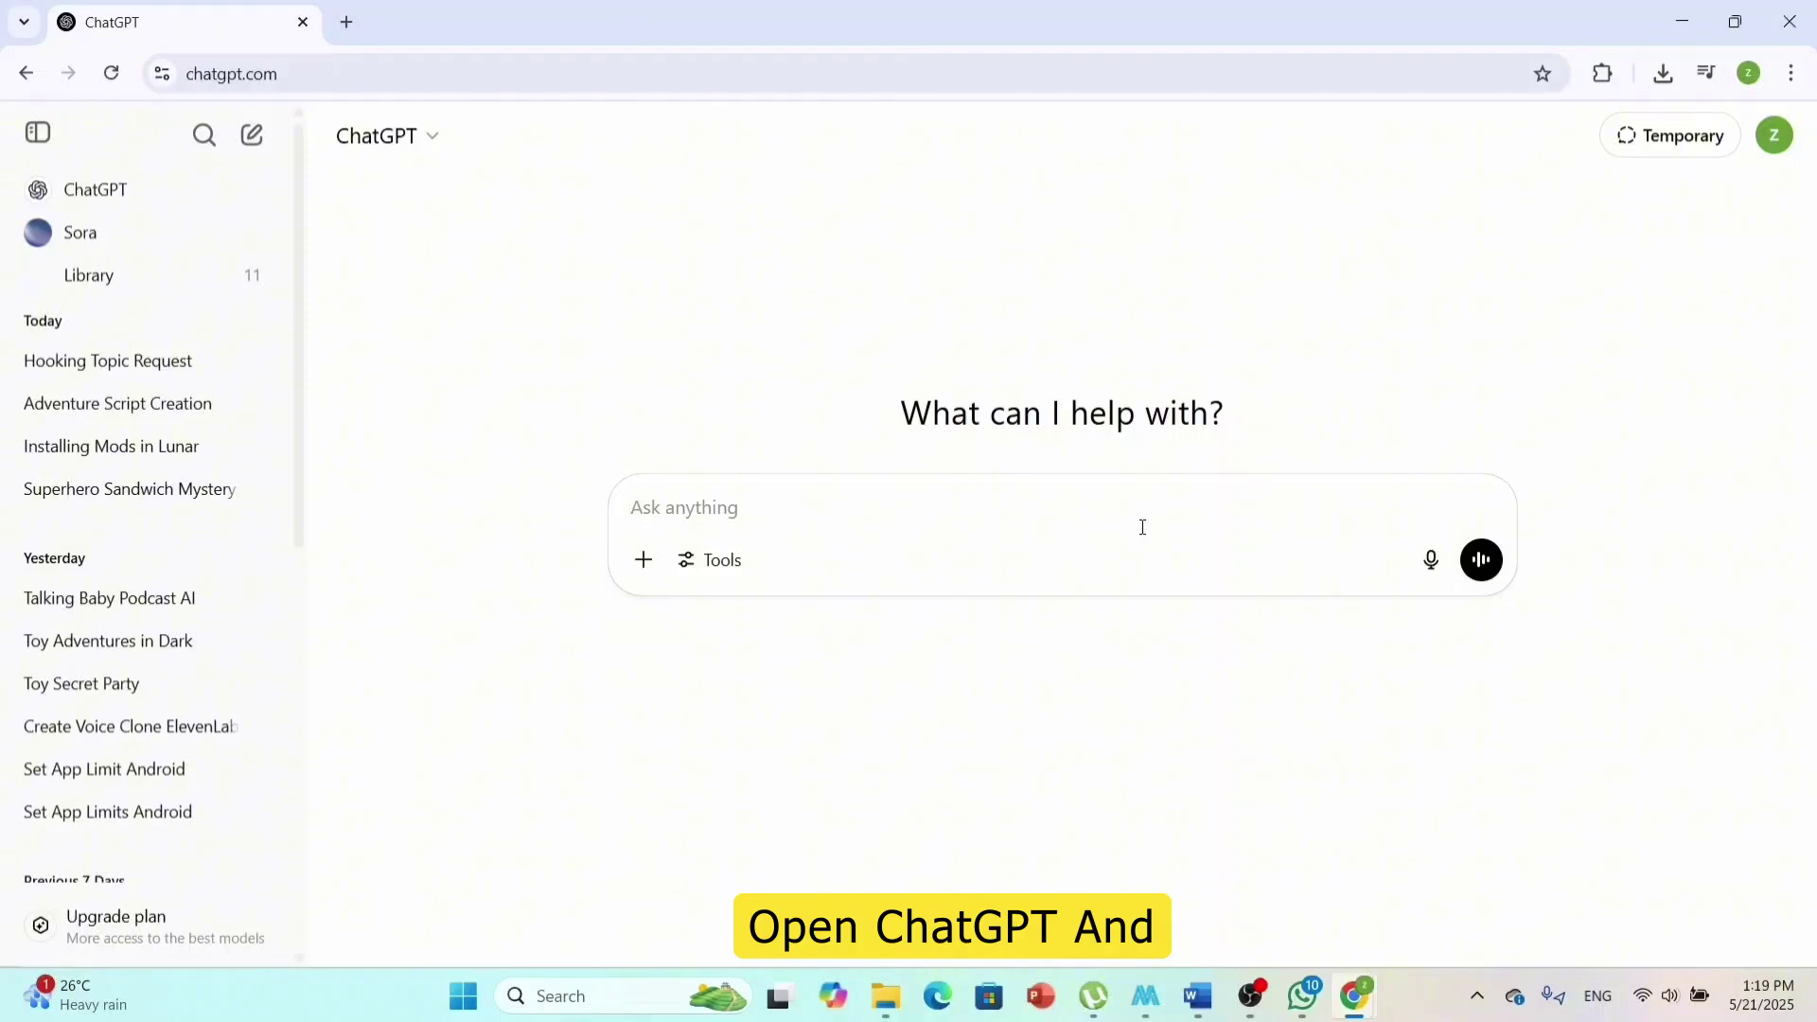
Step: Submit the prompt "write a short adventure film script of the two explorers daring to venture the unknown"
type("ri")
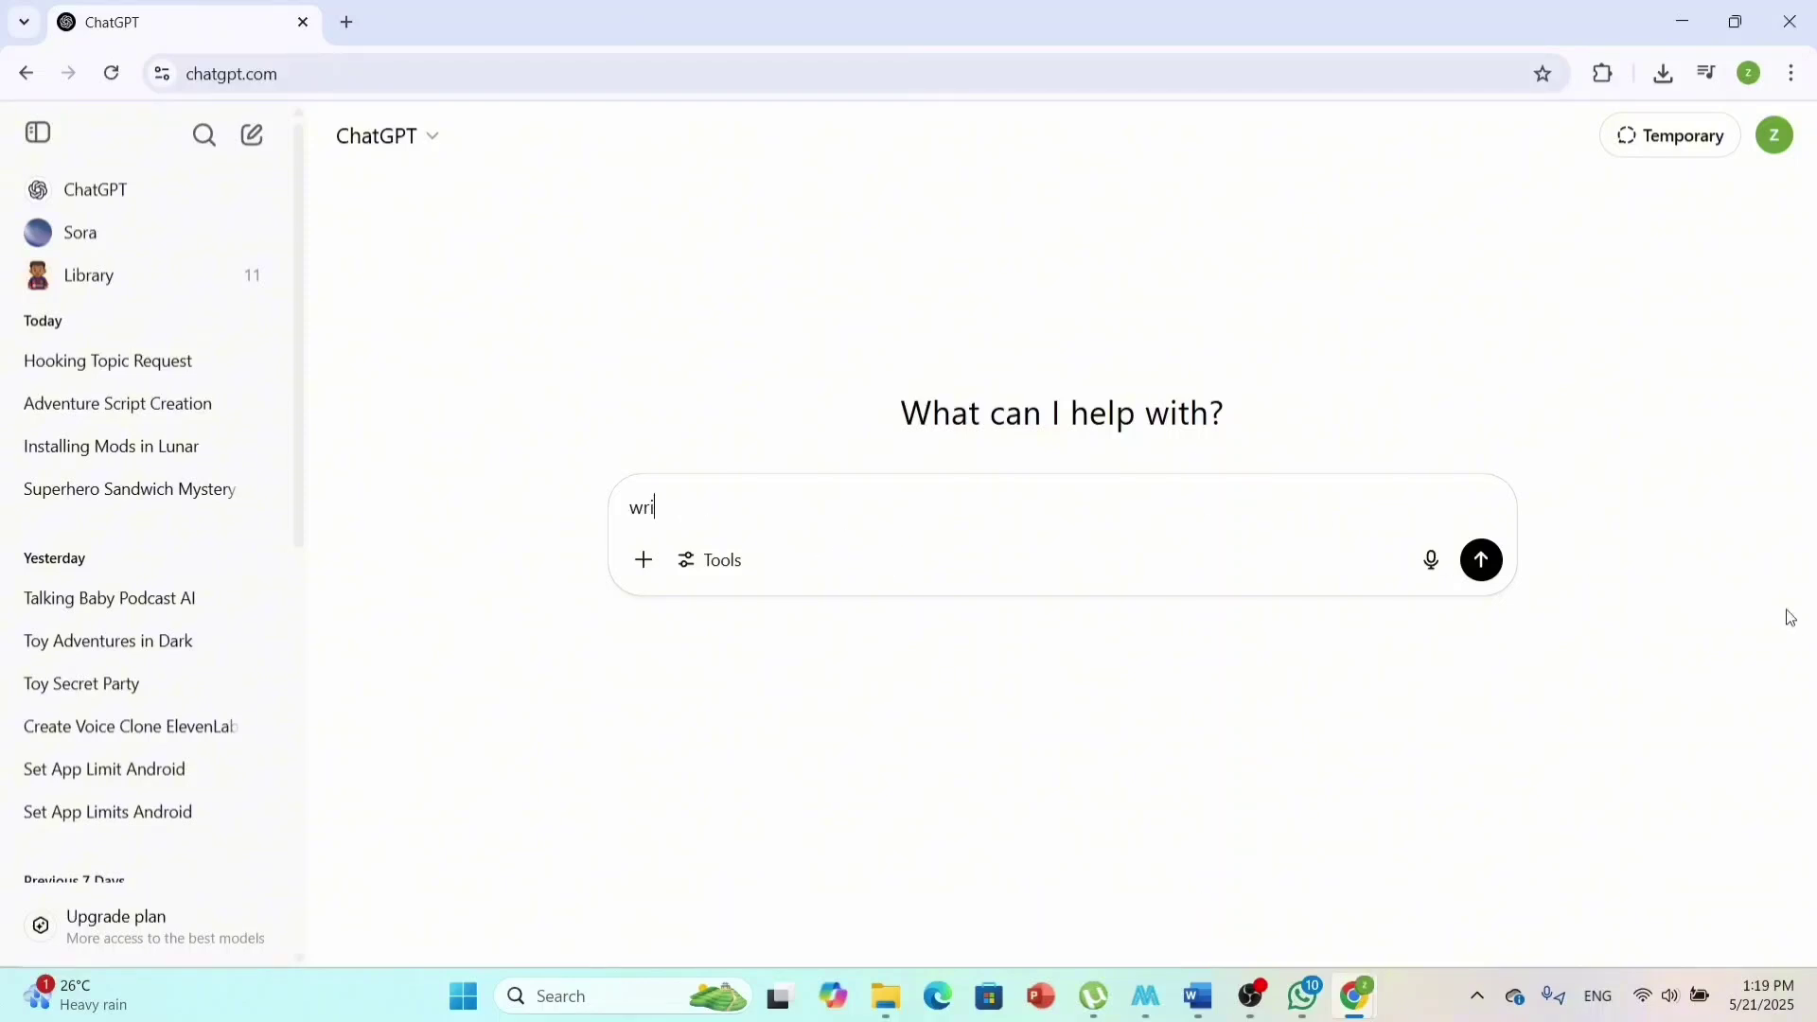
type("te a")
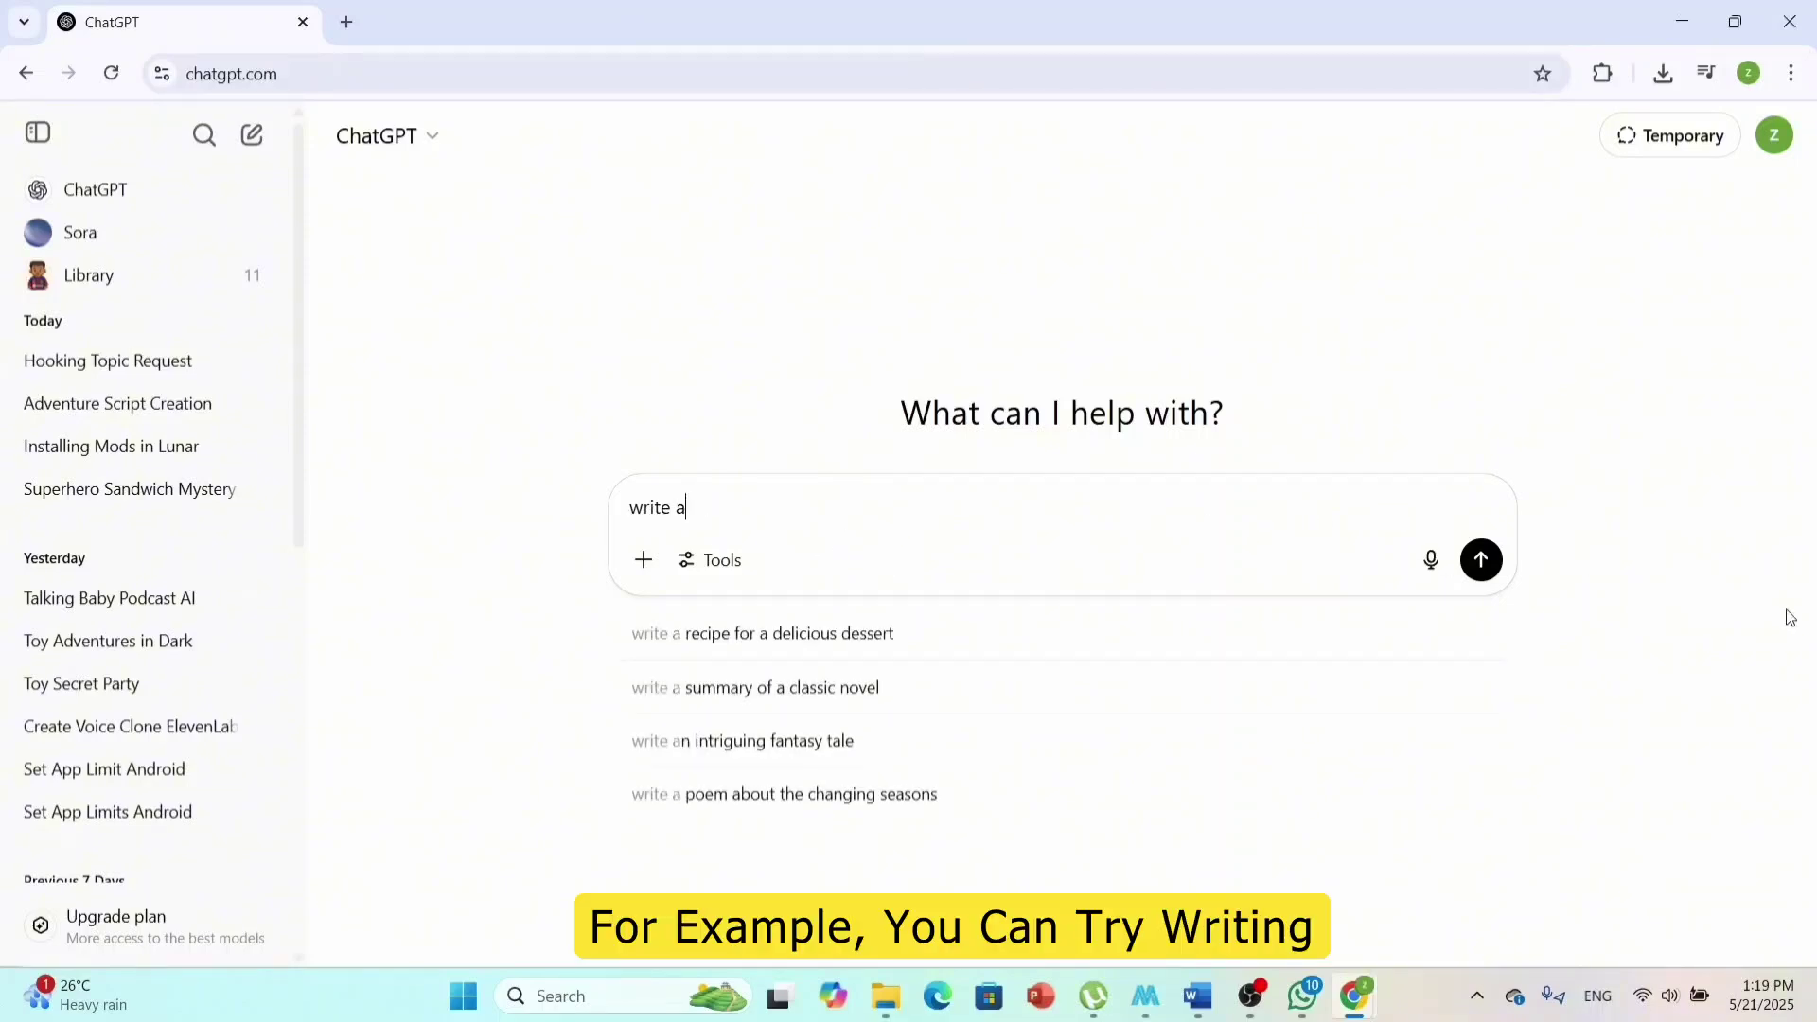
type(" short ad")
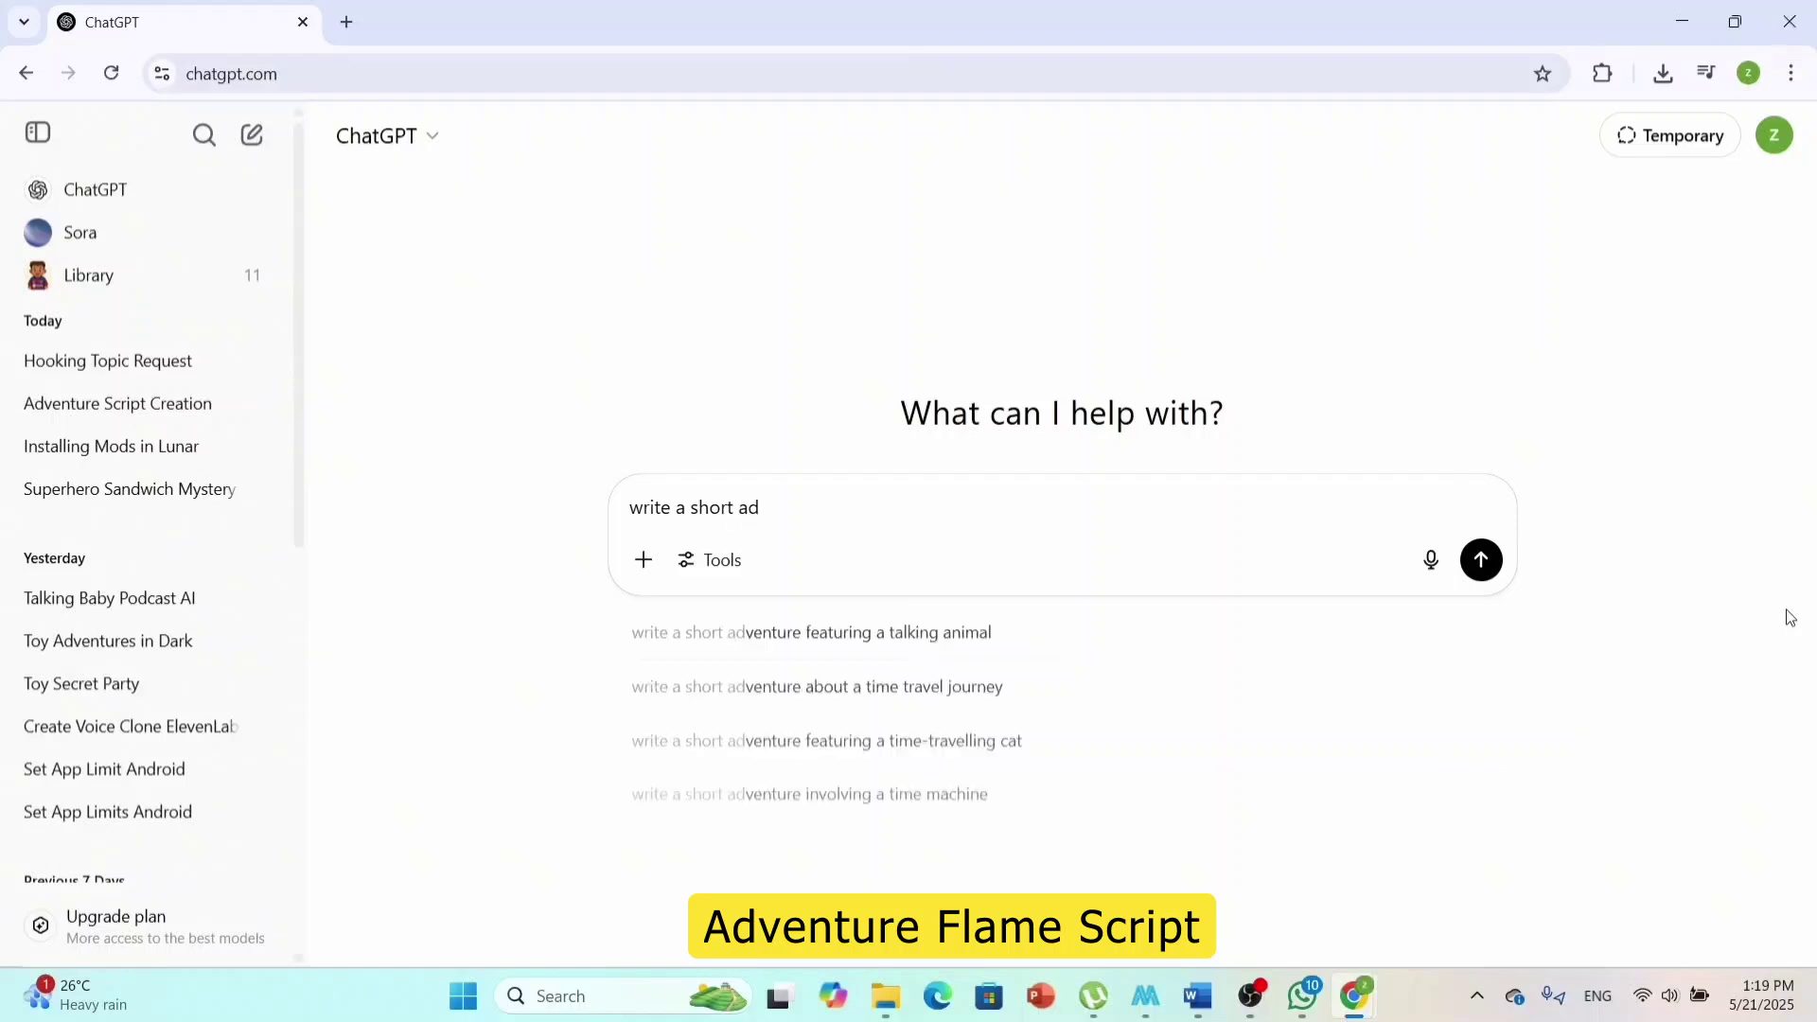
type("venture film script of the two e")
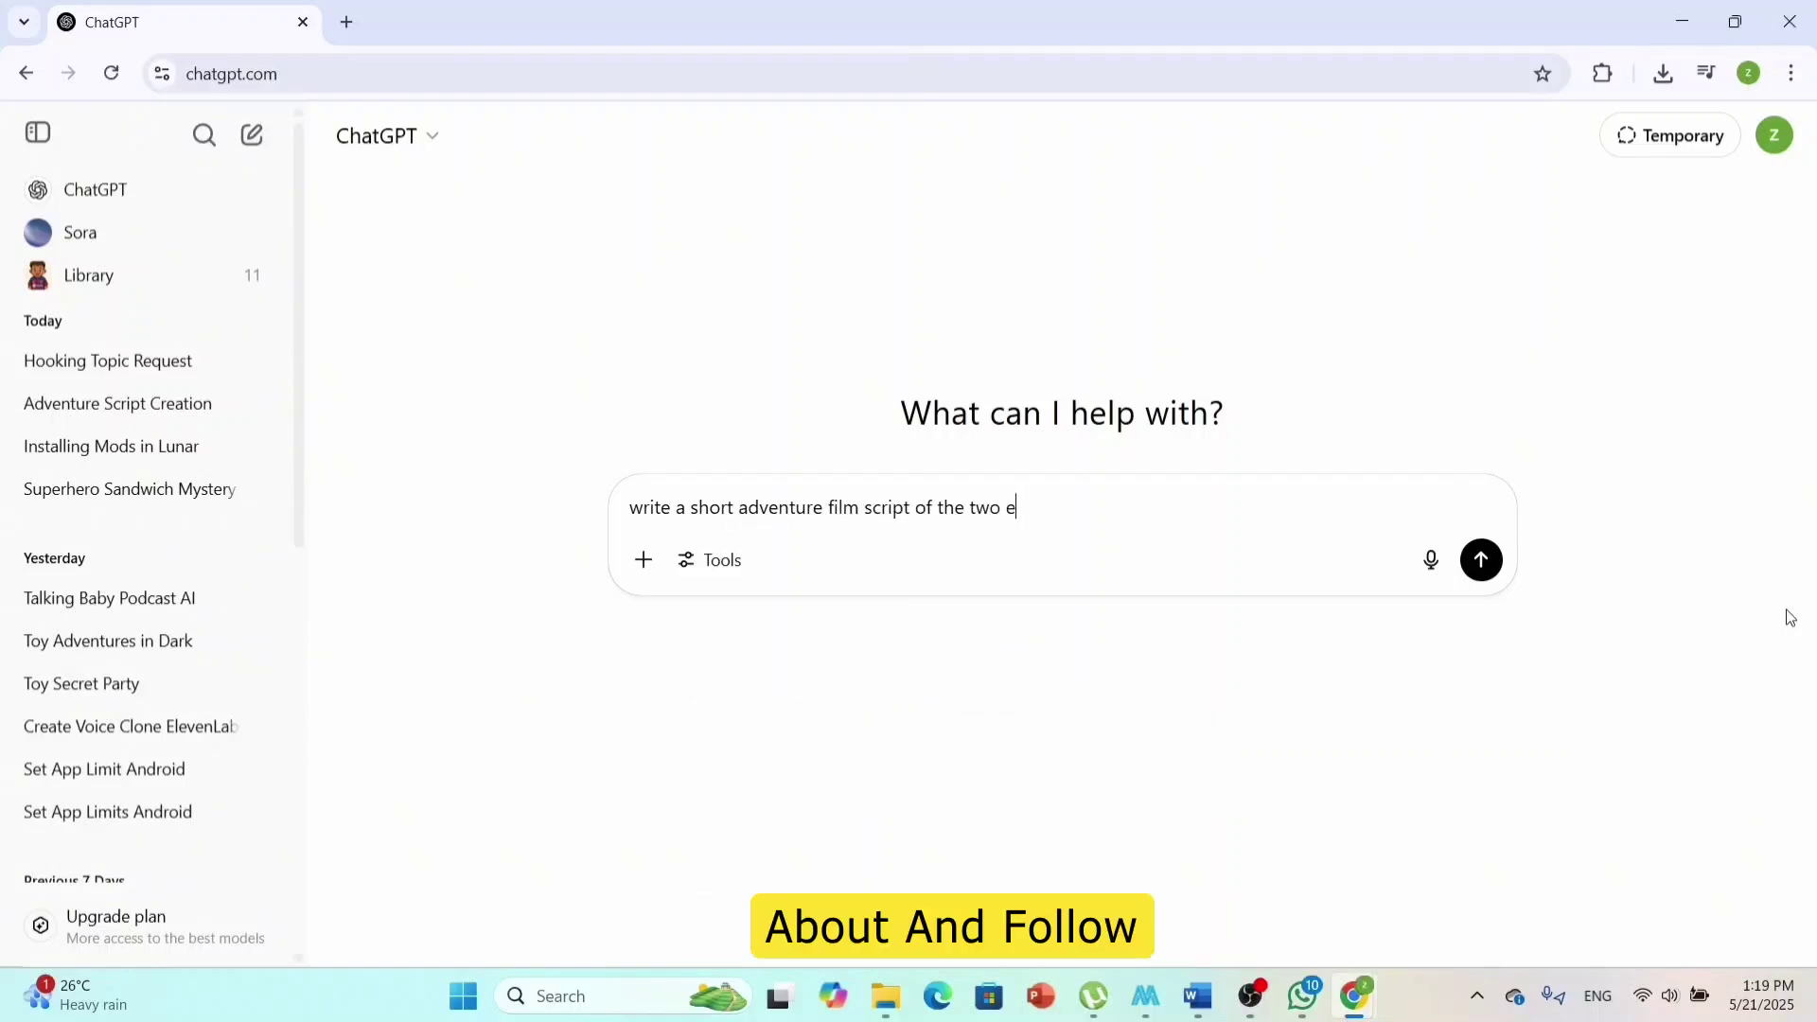
type("xplorers daring to venture the ub")
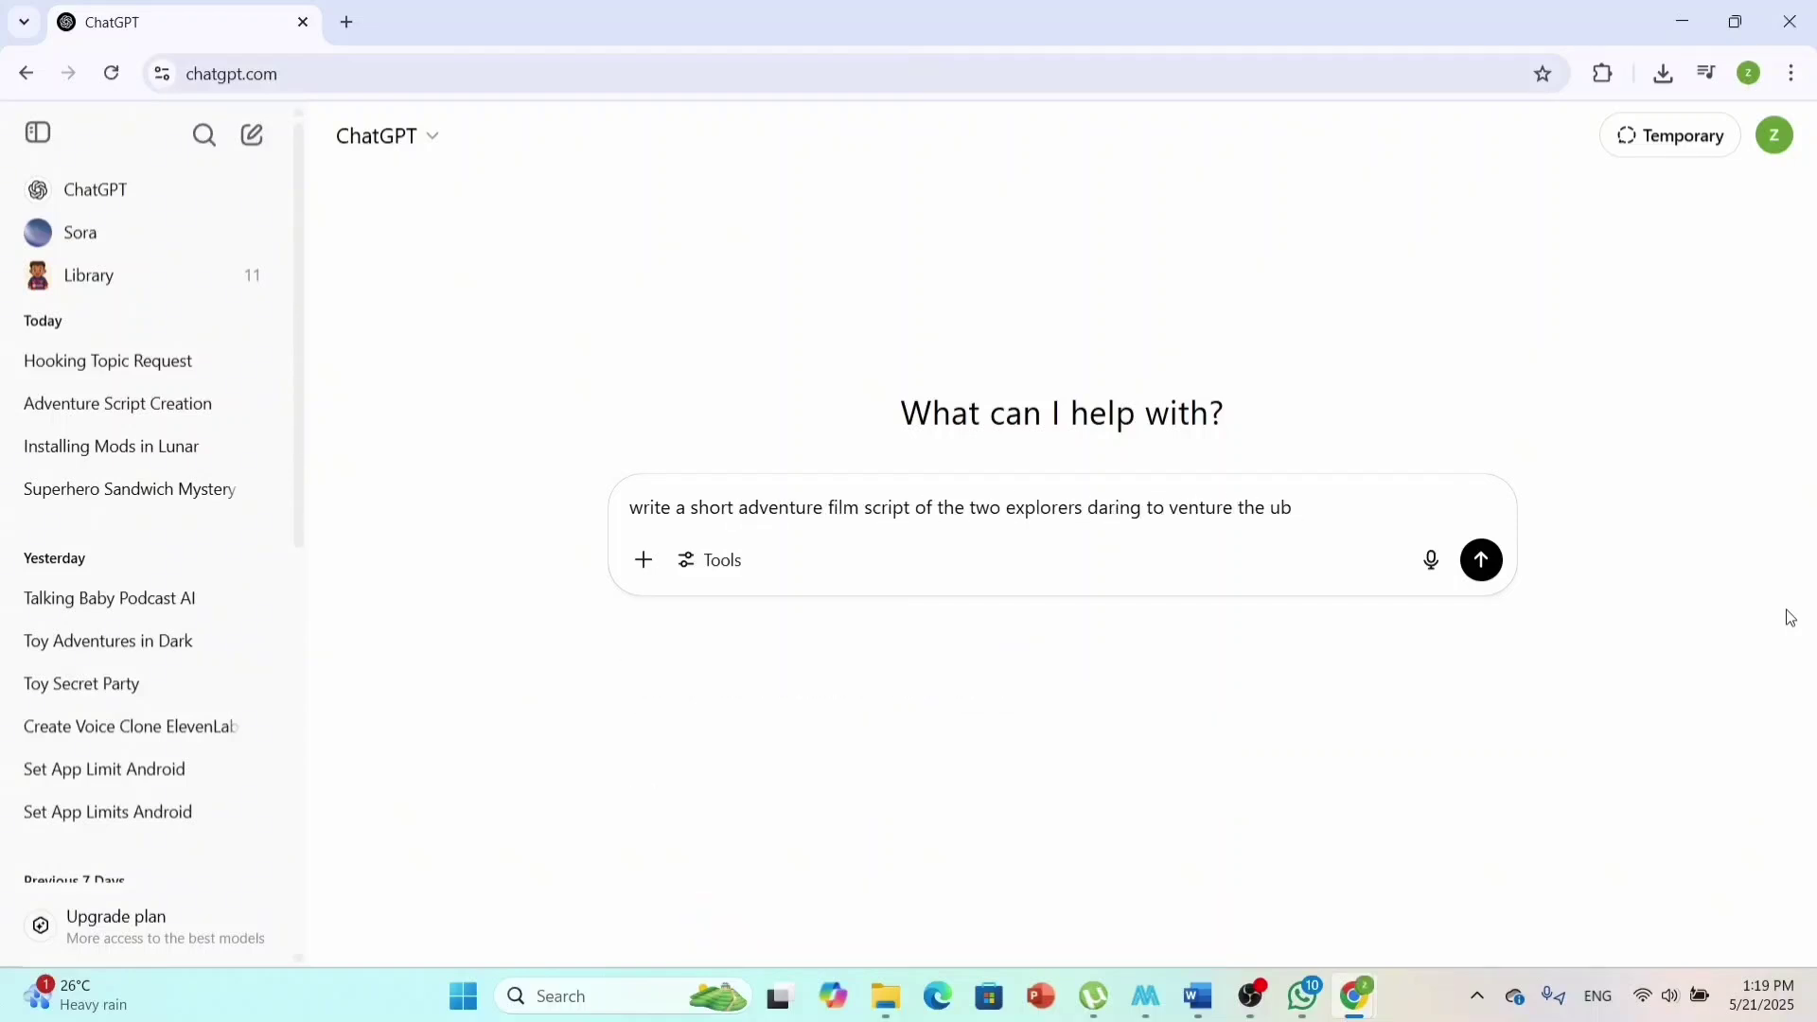
key("BackSpace")
type("nknown")
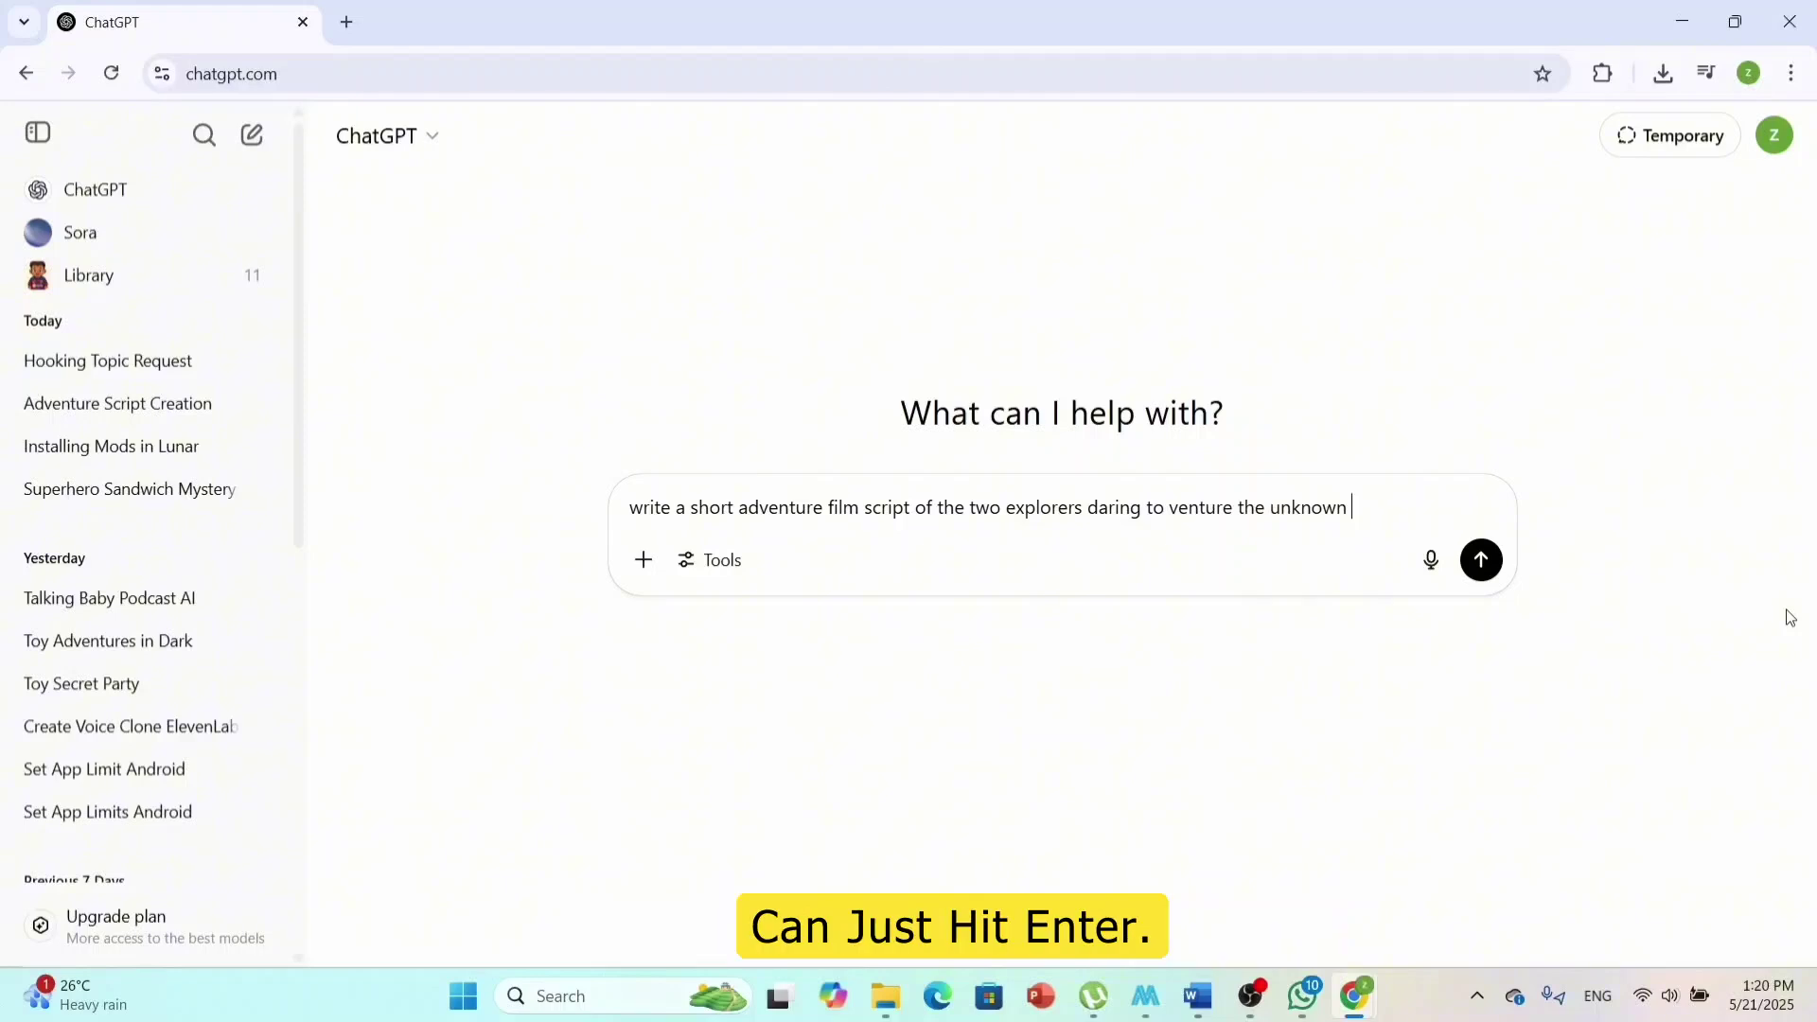
key("Return")
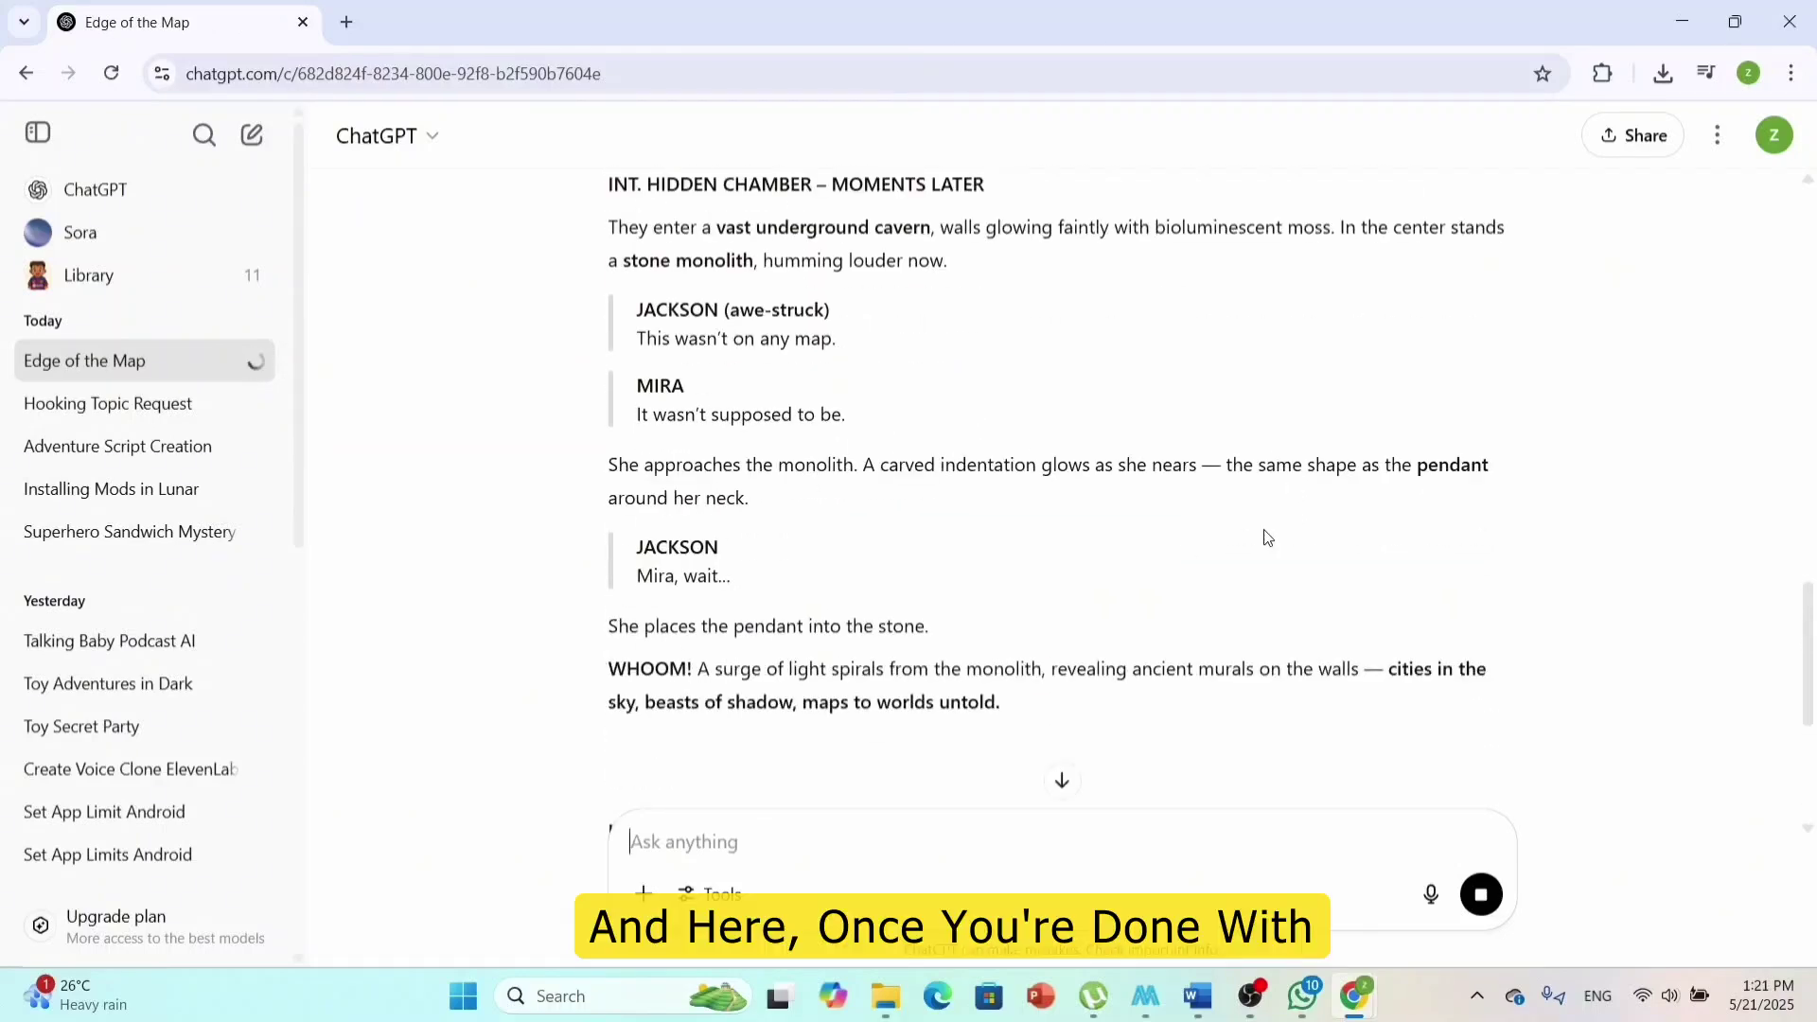
Step: Search for Dreamina in a new browser tab and open its image generator
left_click(348, 22)
type("dreammina")
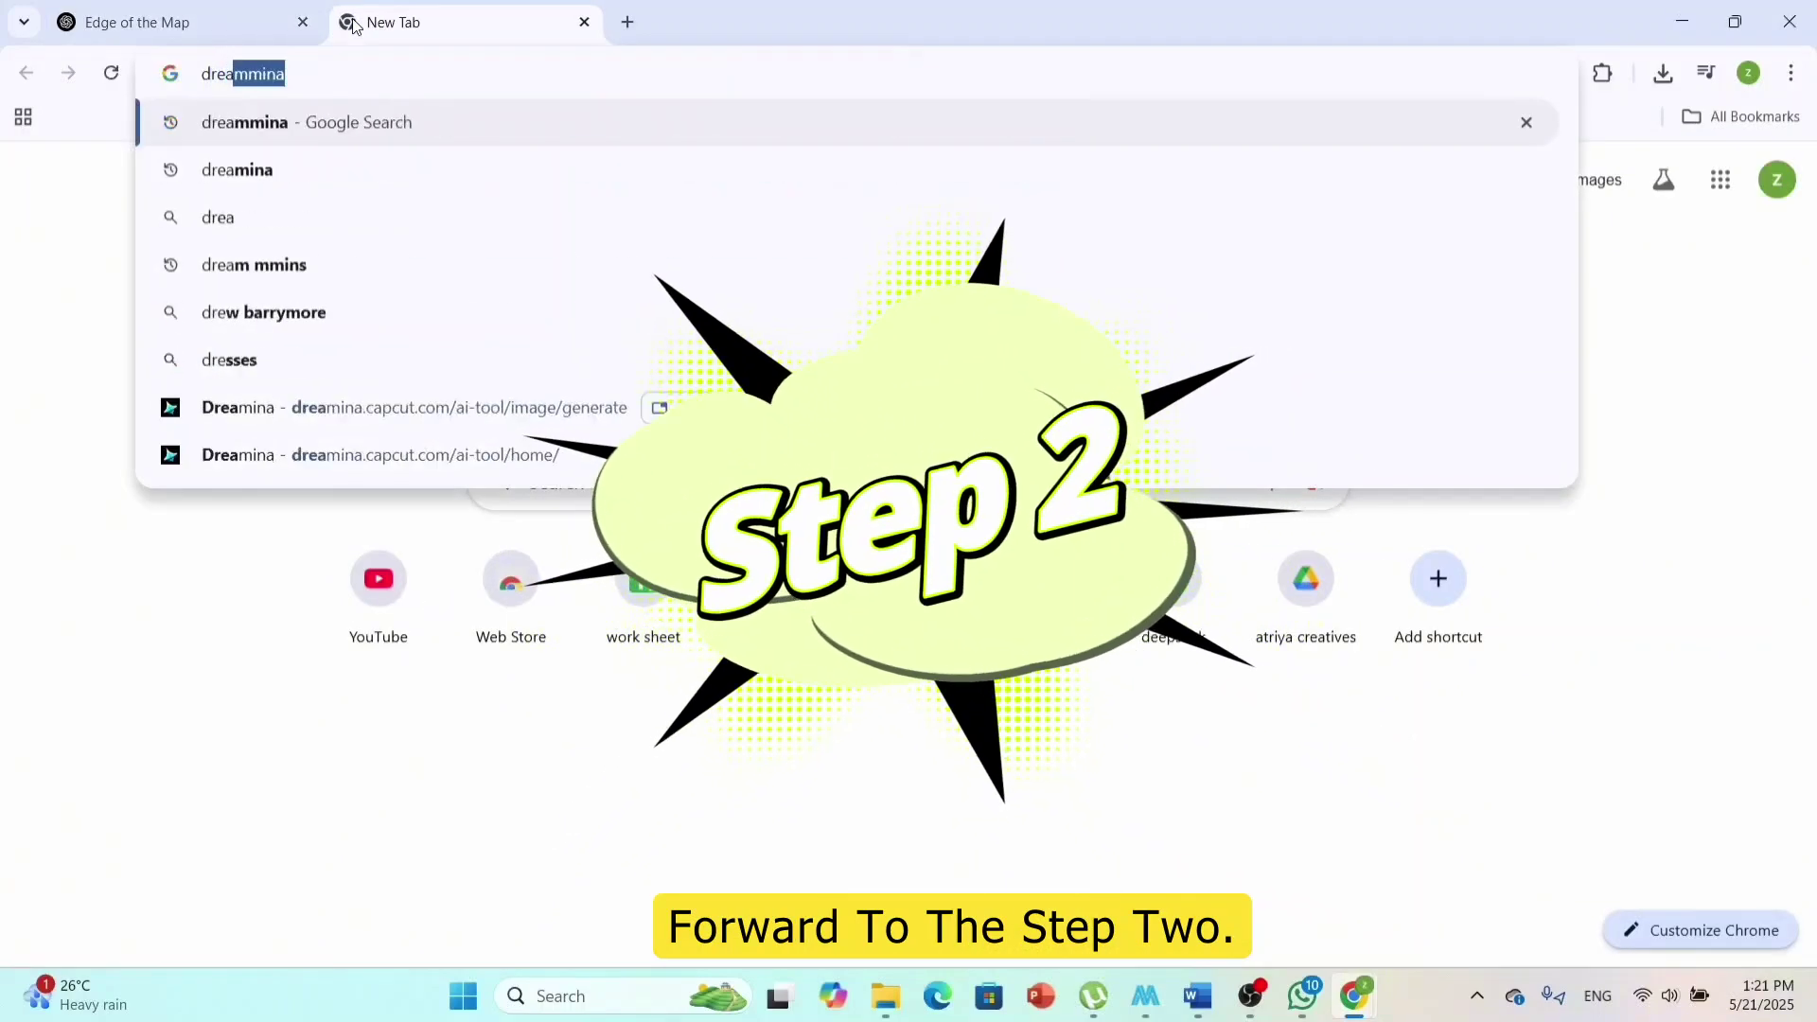
key("Return")
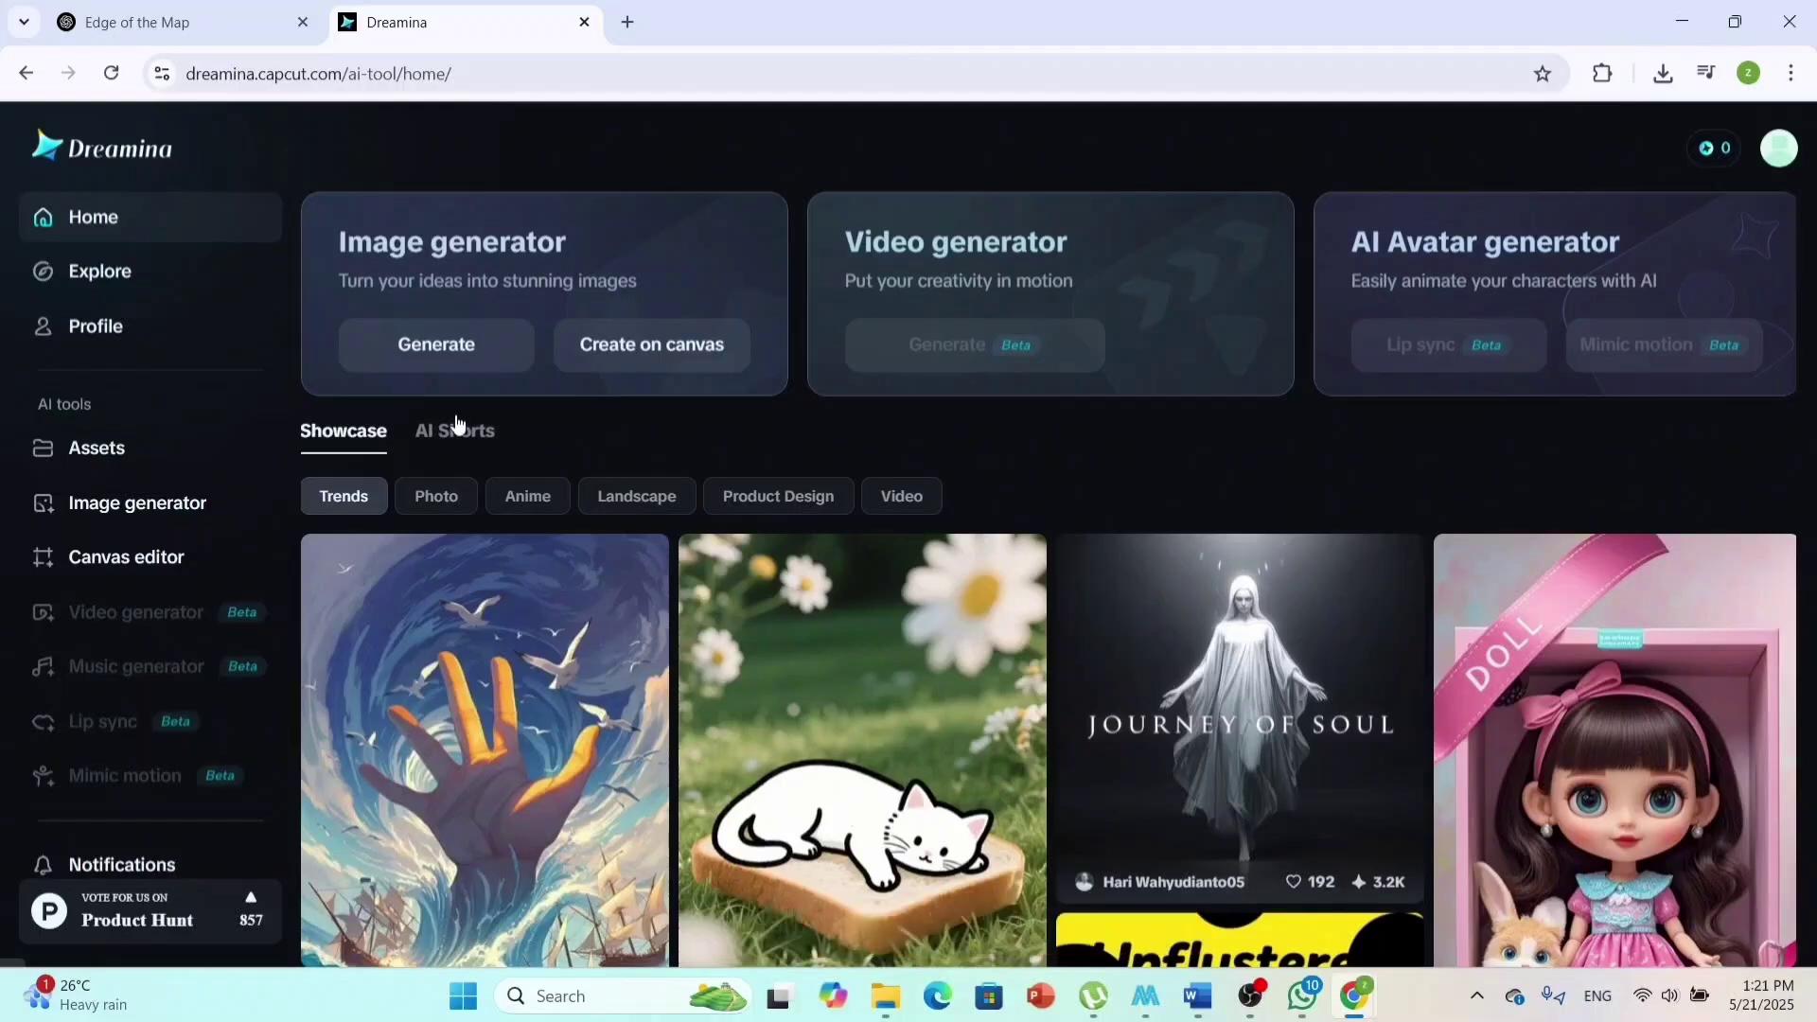
left_click(177, 509)
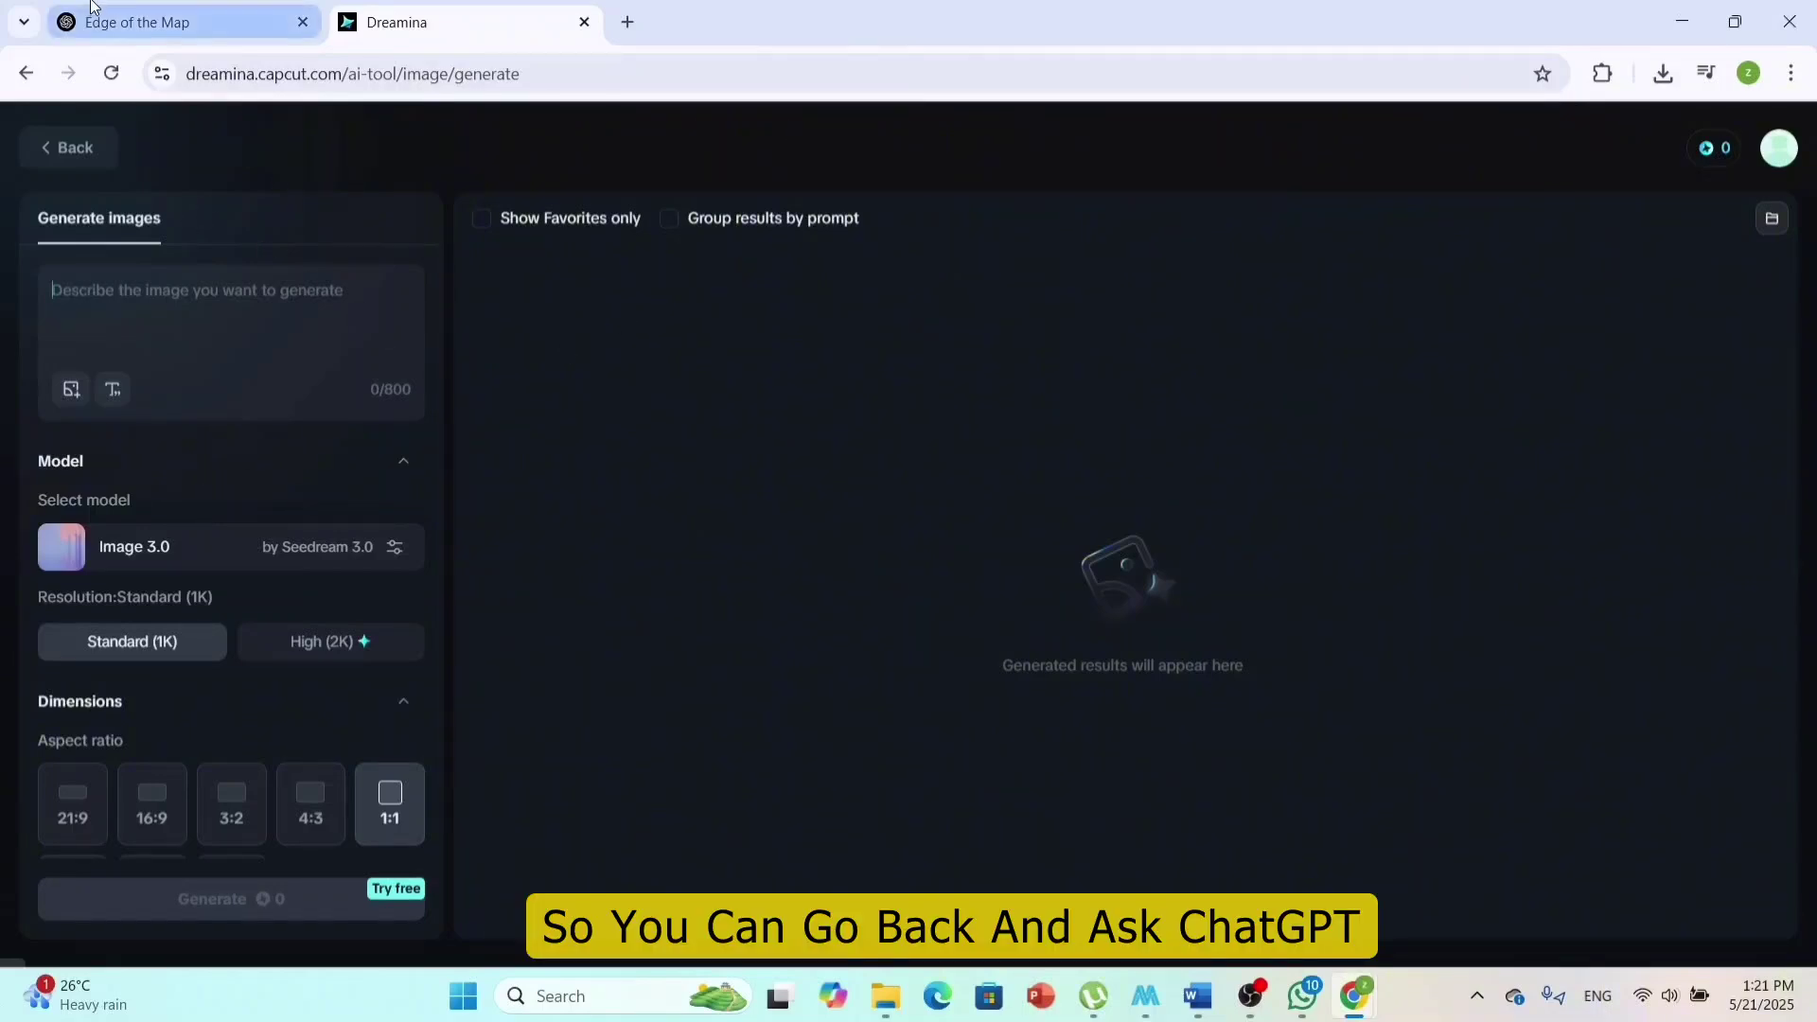
Step: Return to the ChatGPT film script conversation and send "give me the image prompts for each scene"
left_click(113, 22)
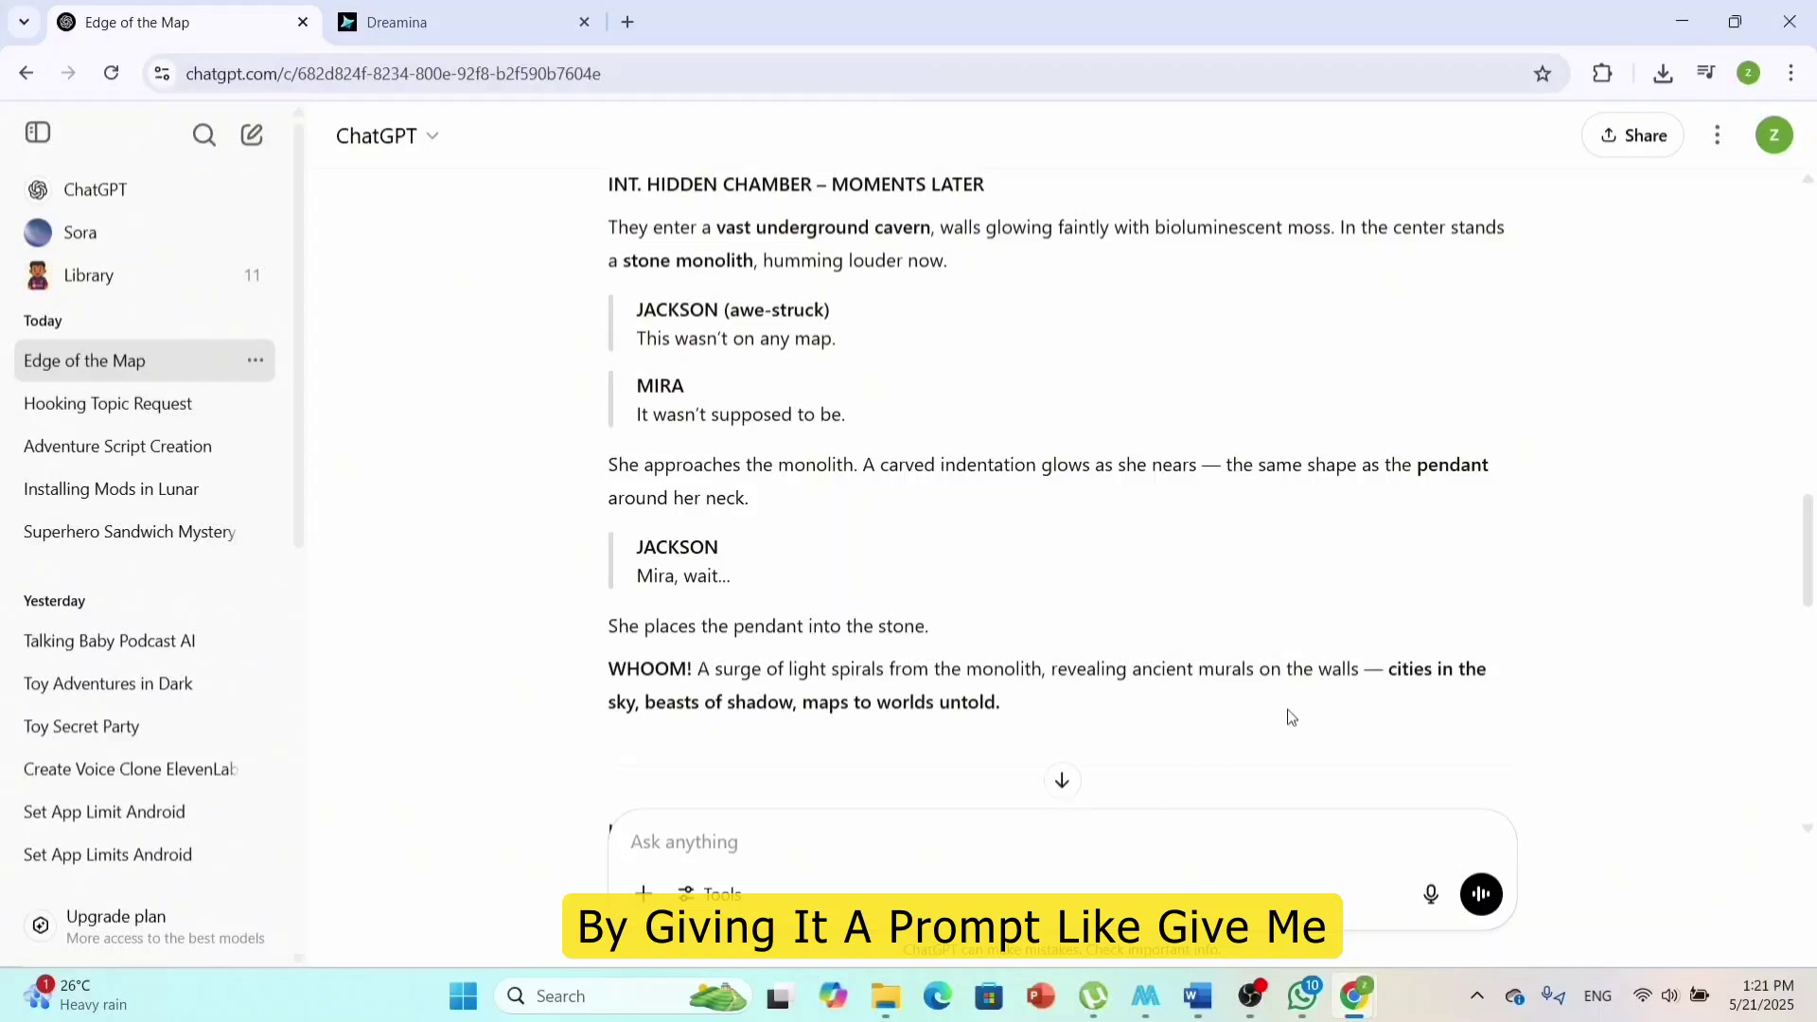
type("give me the image")
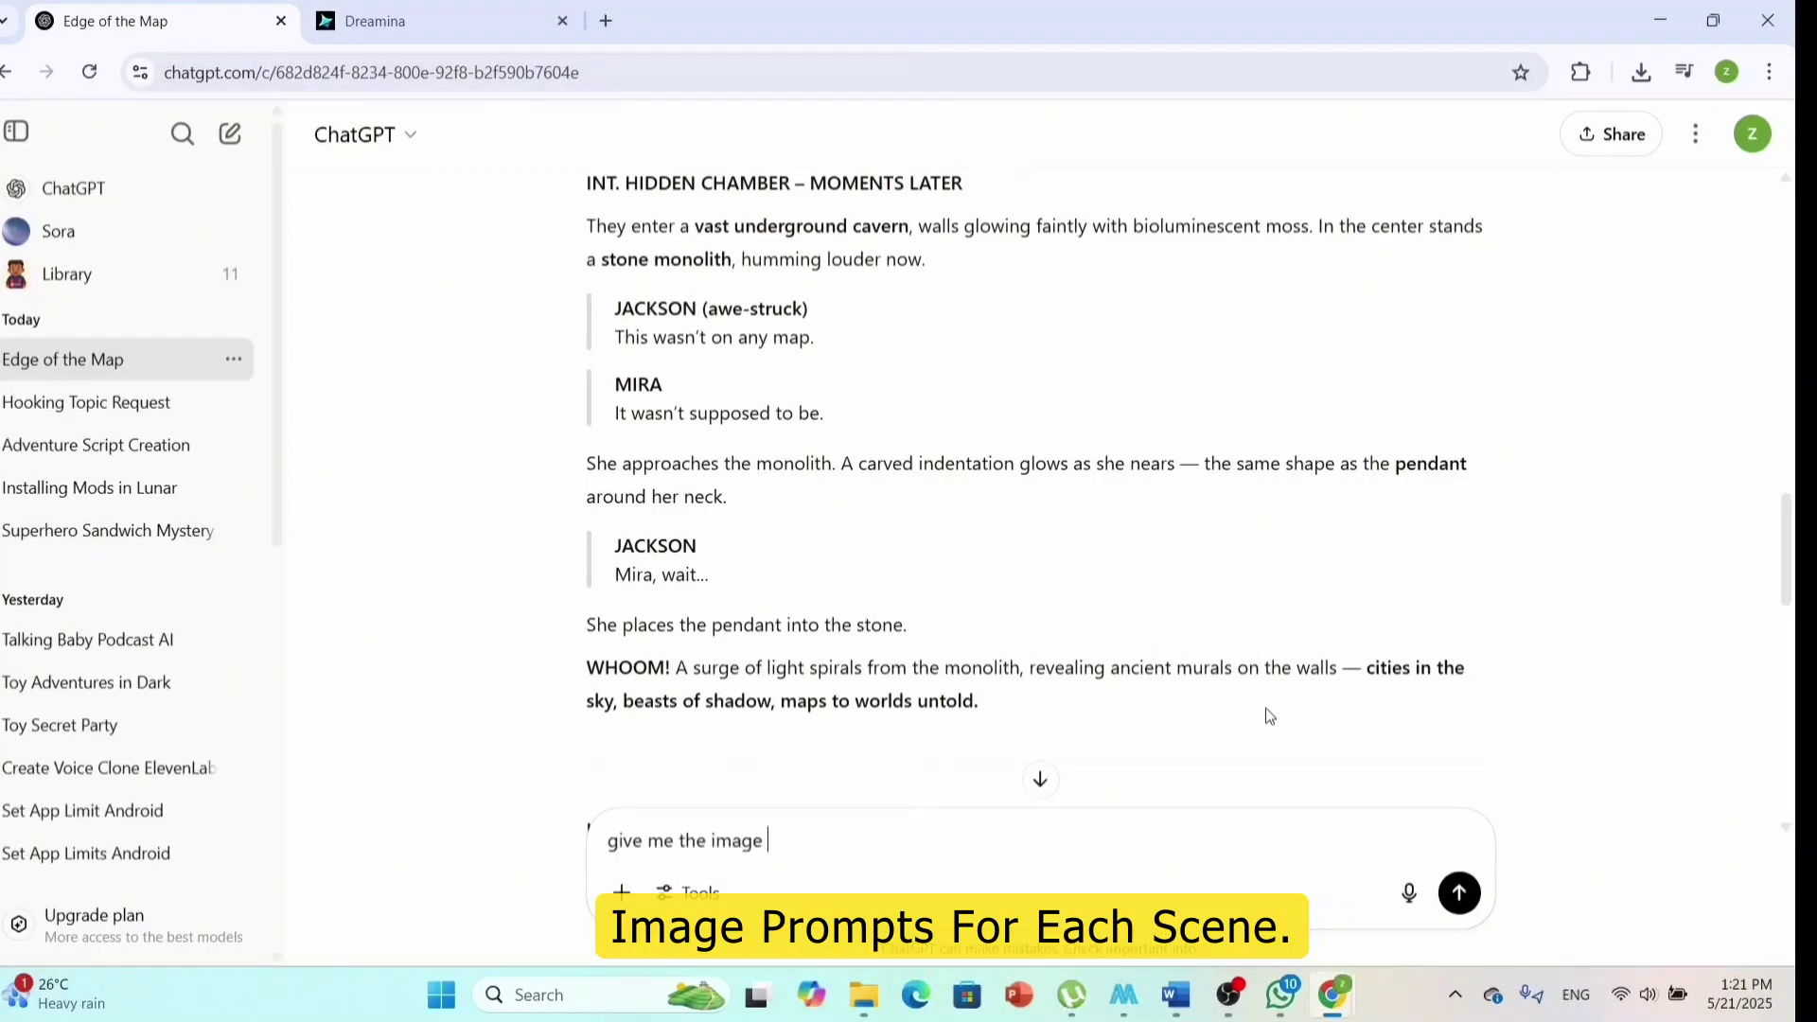
type(" prompts for each scene")
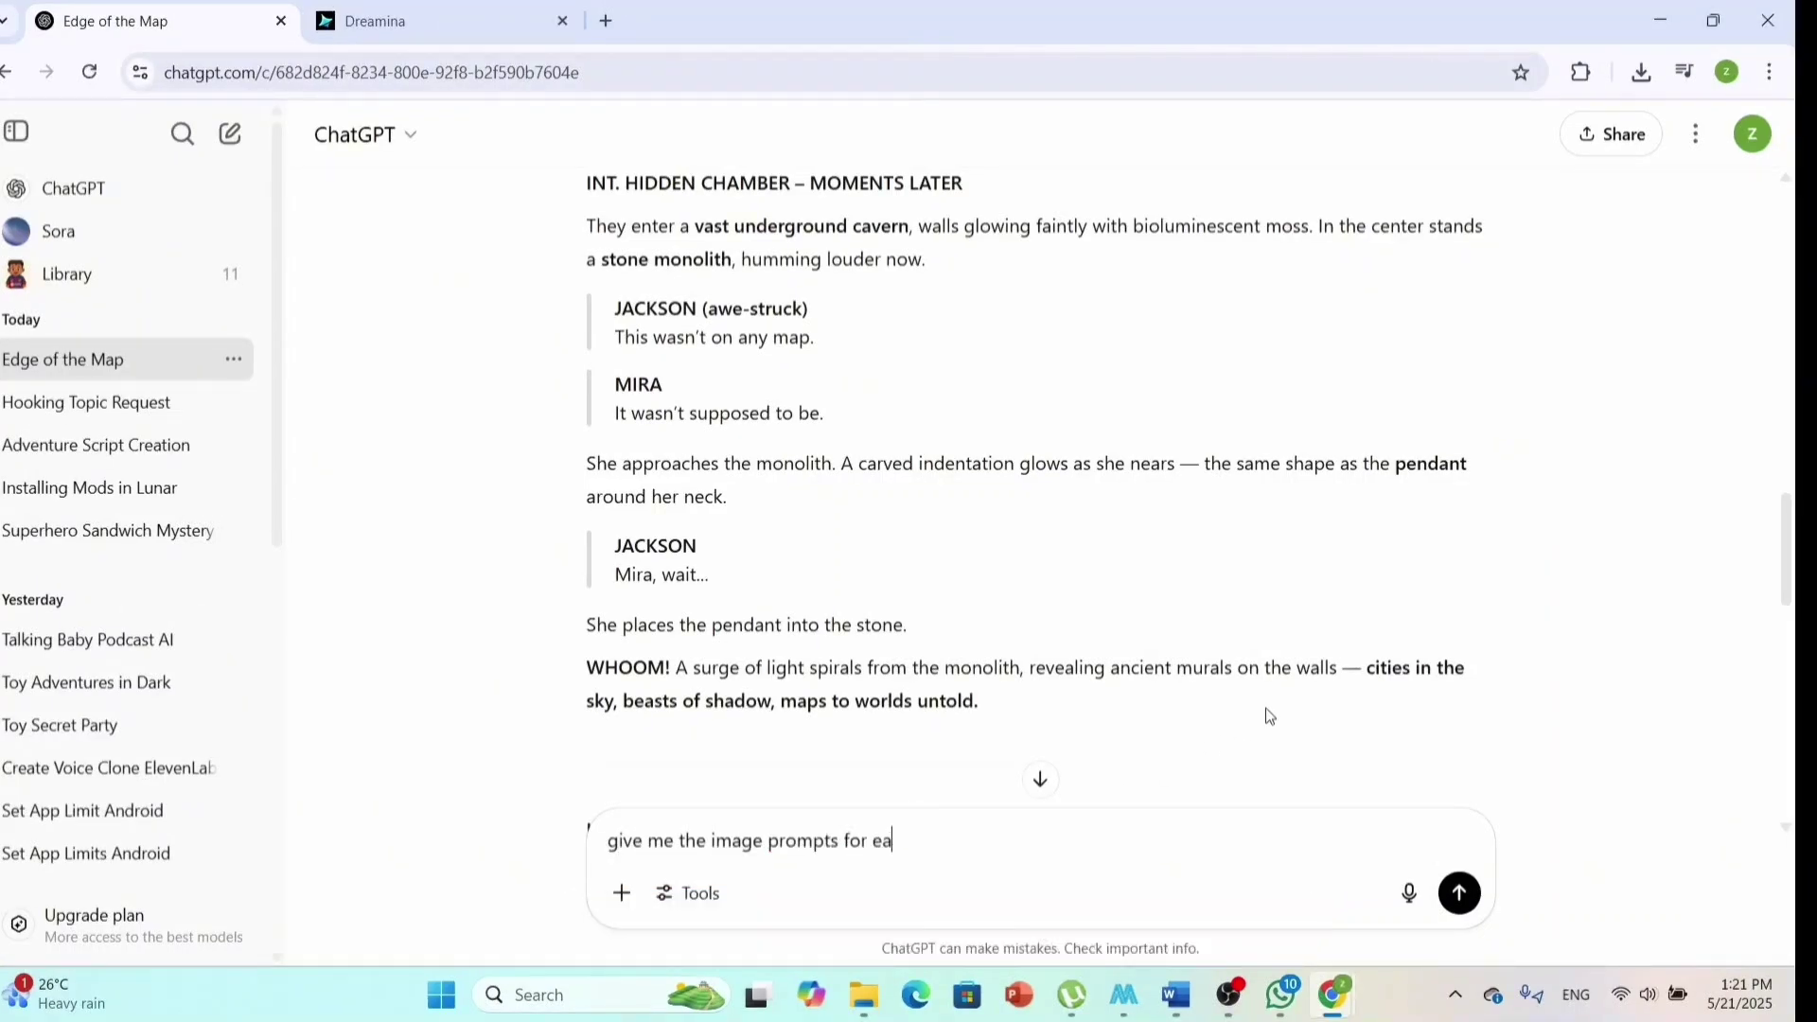
key("Return")
scroll(822, 547, "down", 6)
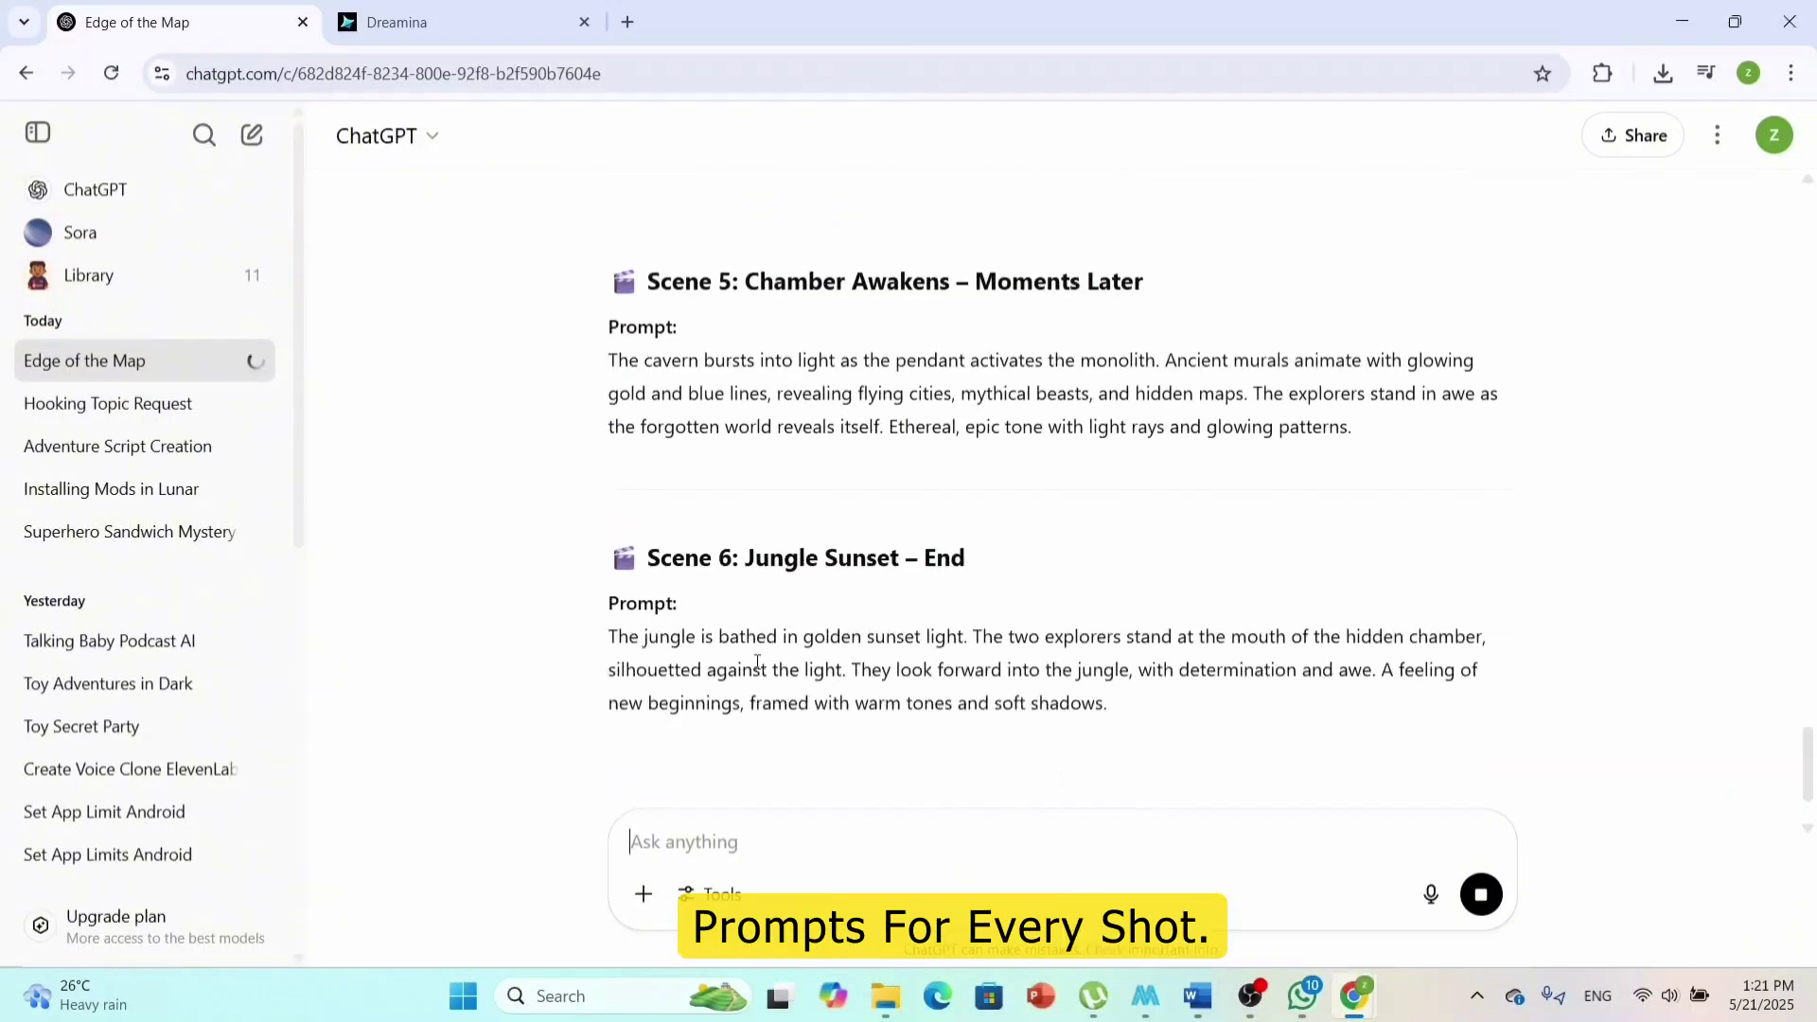
Step: Copy the Scene 1 prompt from "A misty jungle at dawn" through "Two explorers" and paste it as Dreamina's image description
scroll(741, 683, "up", 15)
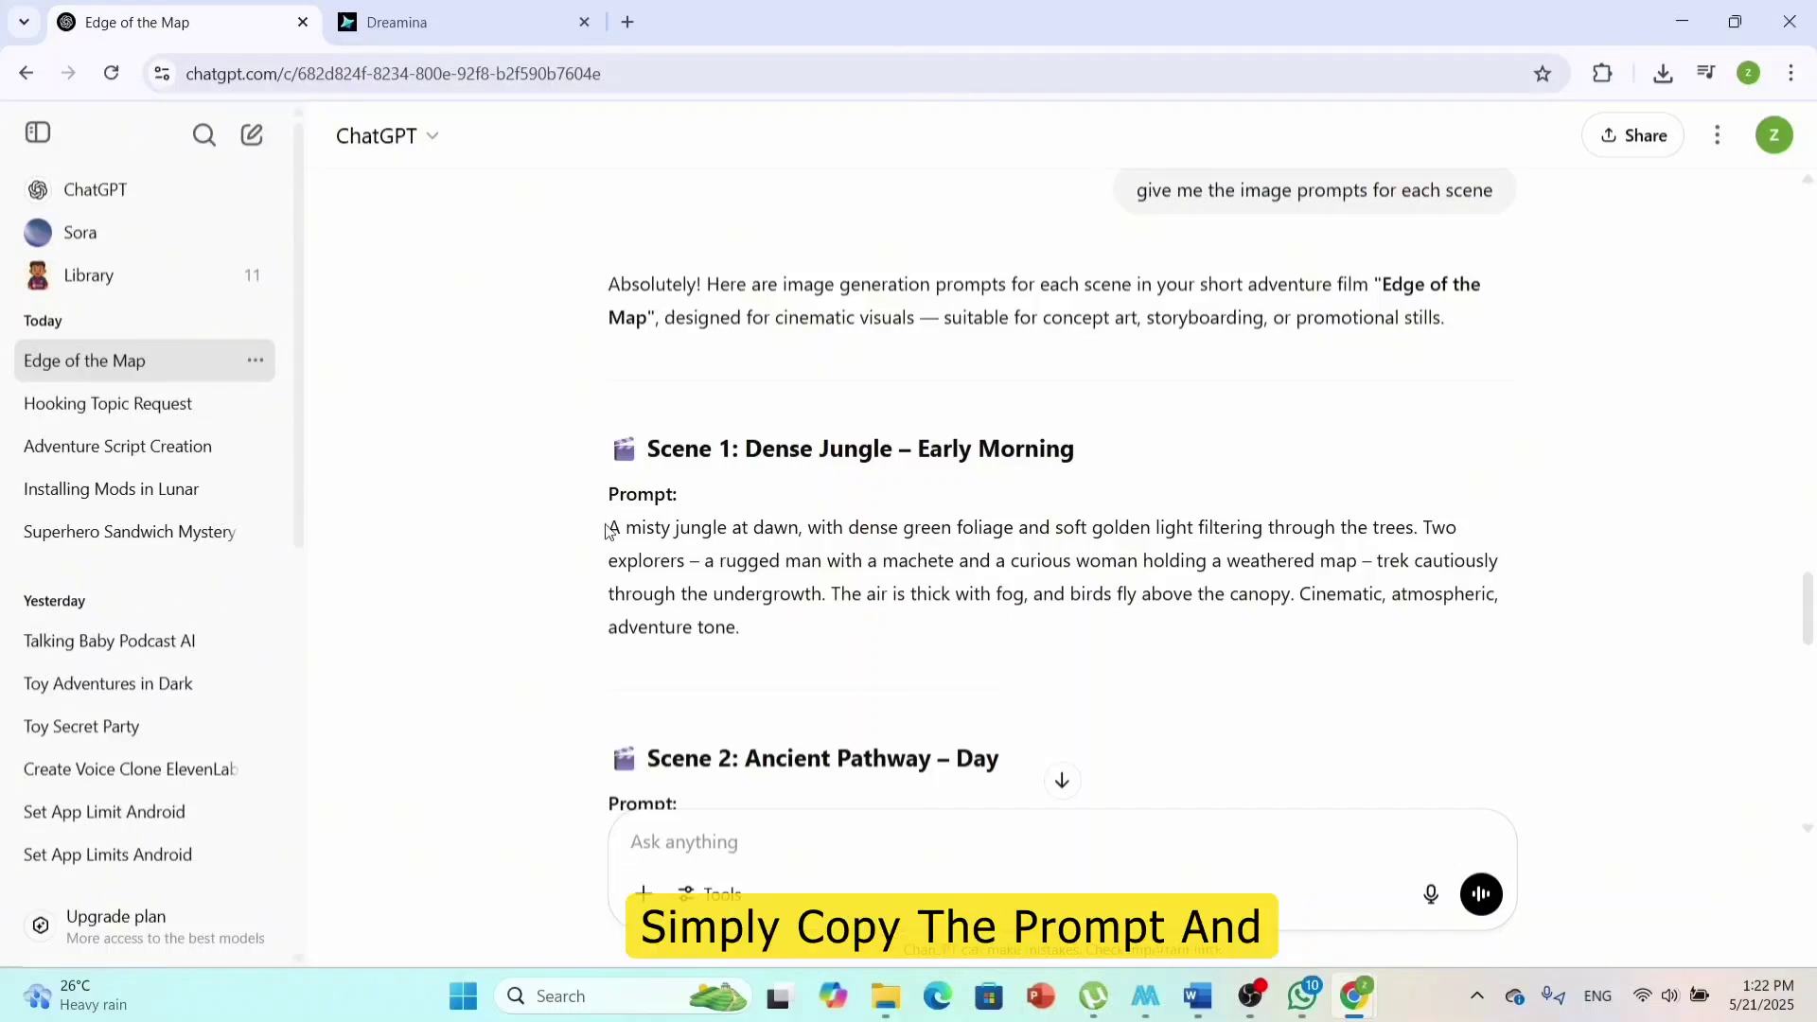
left_click_drag(609, 527, 685, 561)
key("ctrl+c")
left_click(494, 34)
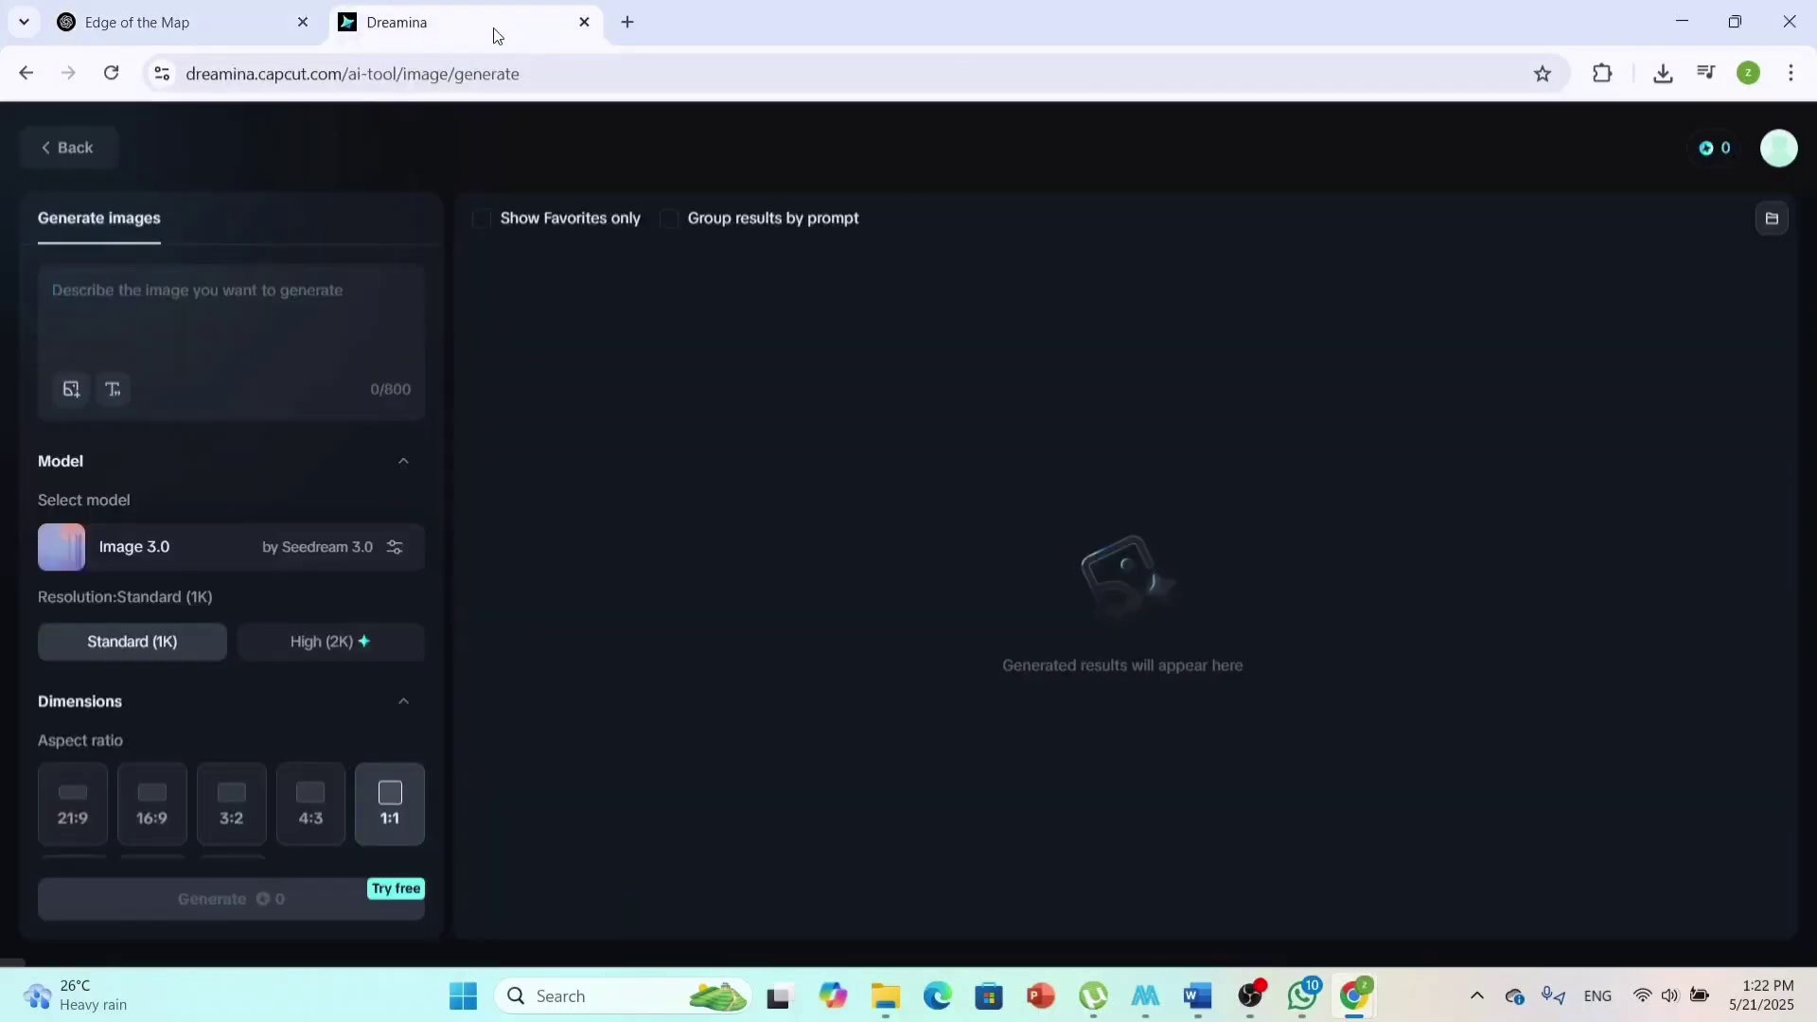
left_click(192, 299)
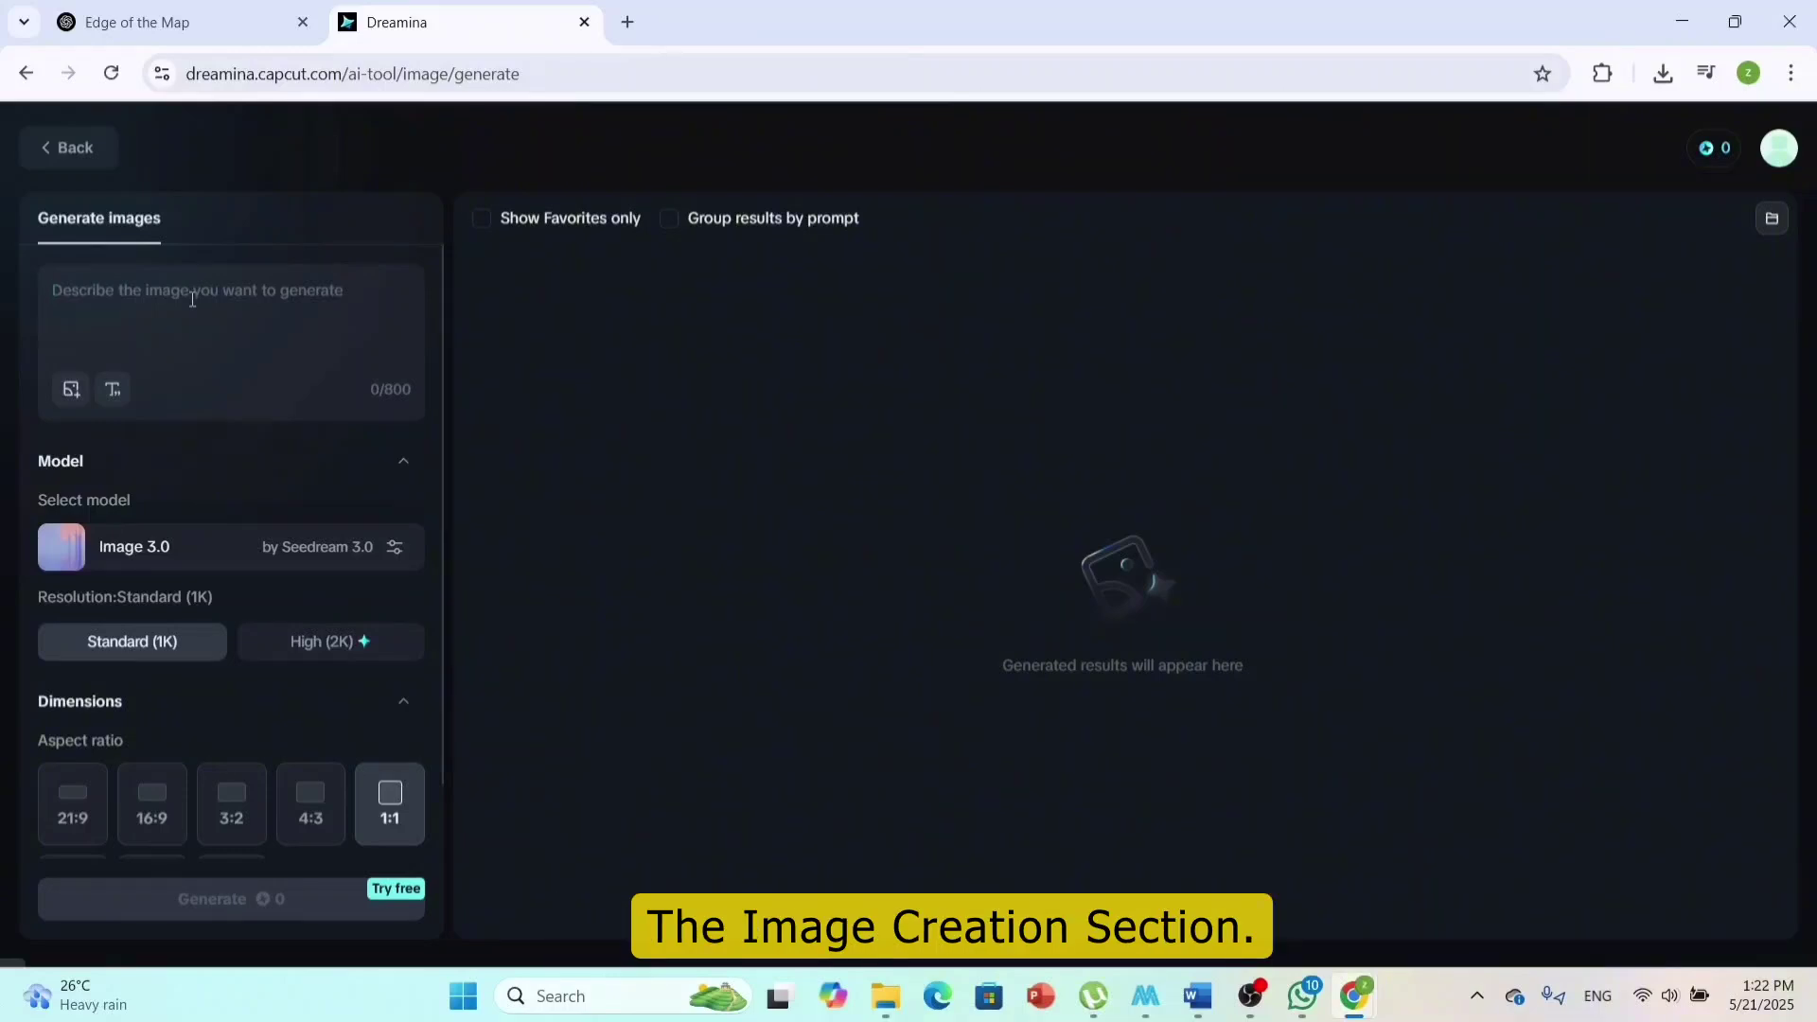
key("ctrl+v")
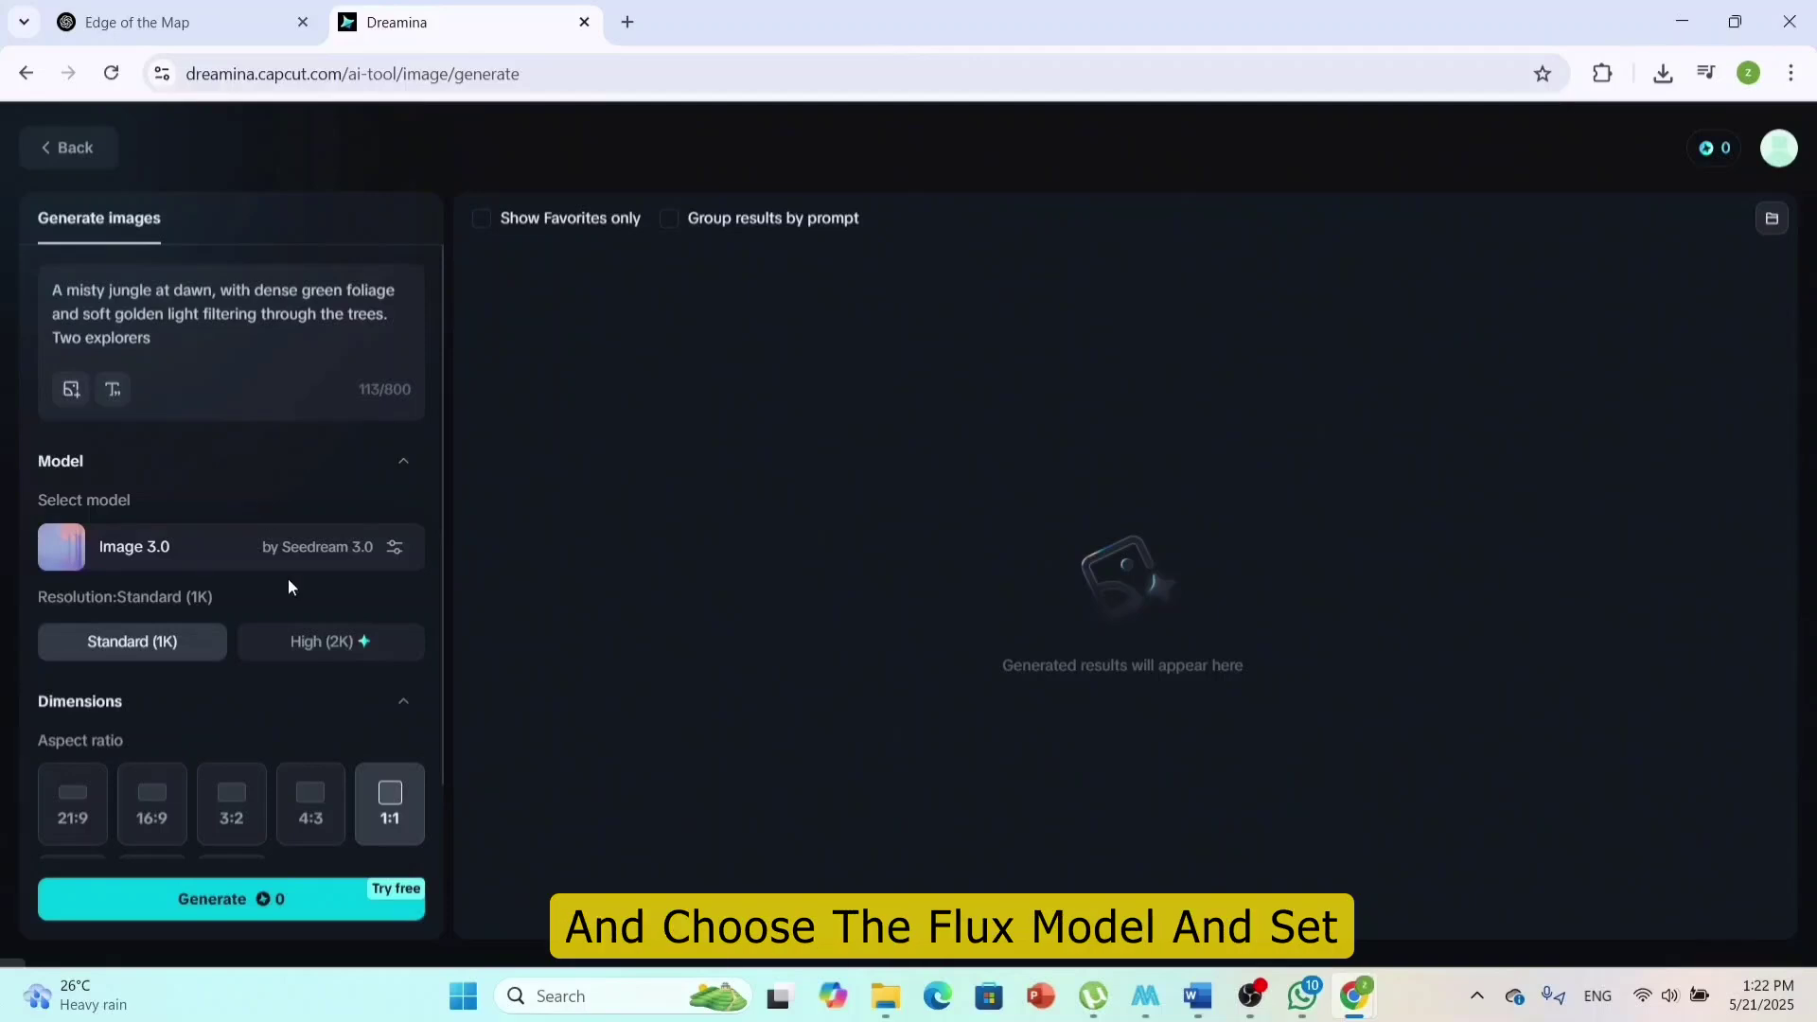
Step: Set the aspect ratio to 16:9, collapse the dimension settings and generate the Scene 1 images
left_click(139, 802)
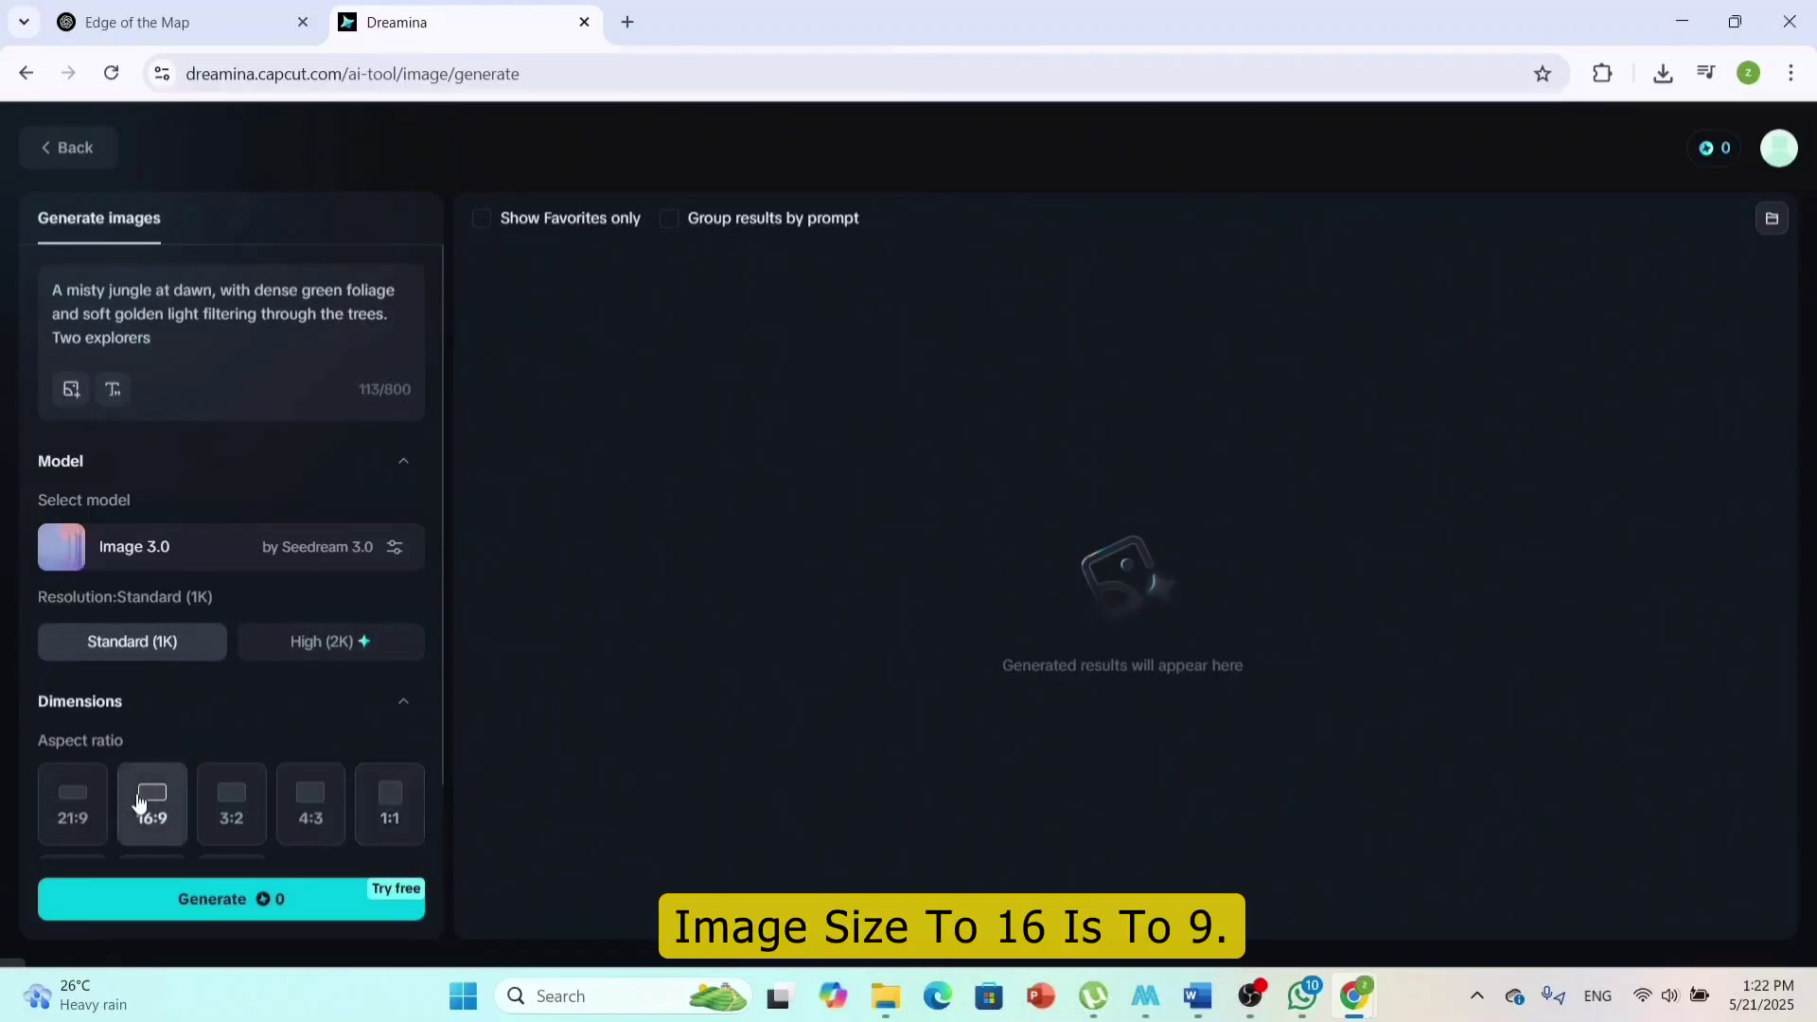
scroll(298, 686, "down", 3)
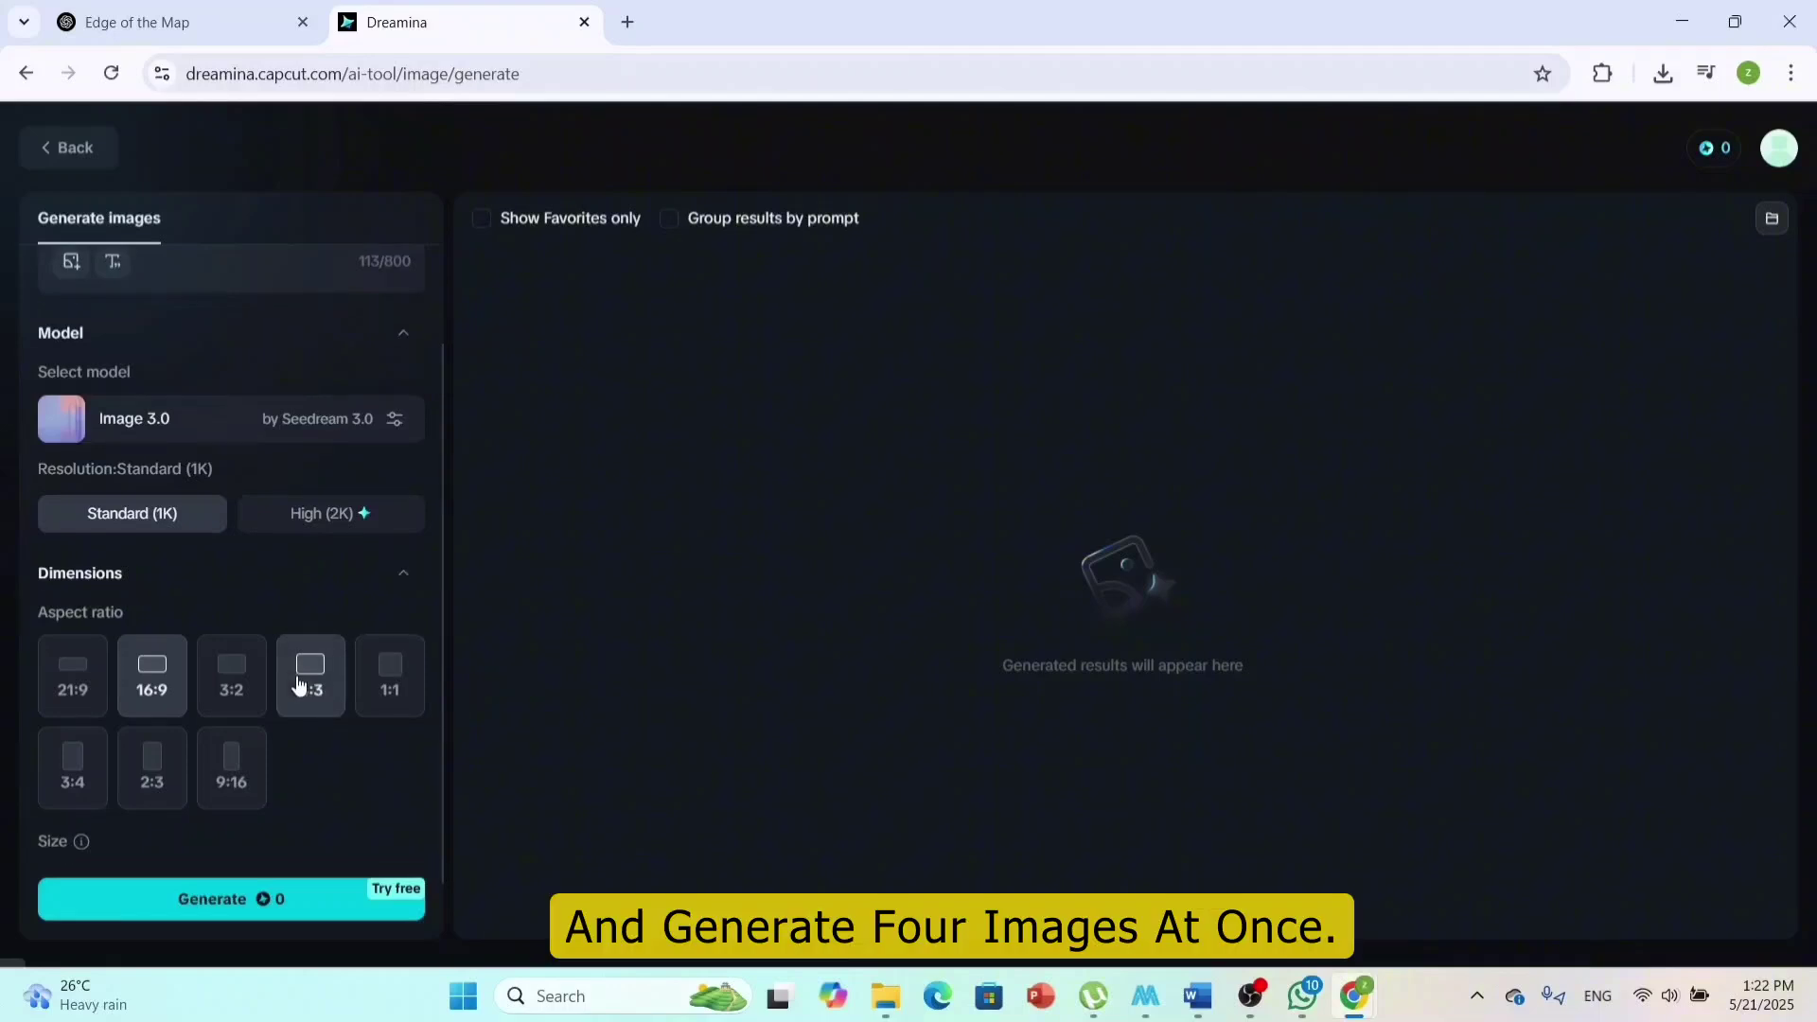
scroll(298, 684, "up", 3)
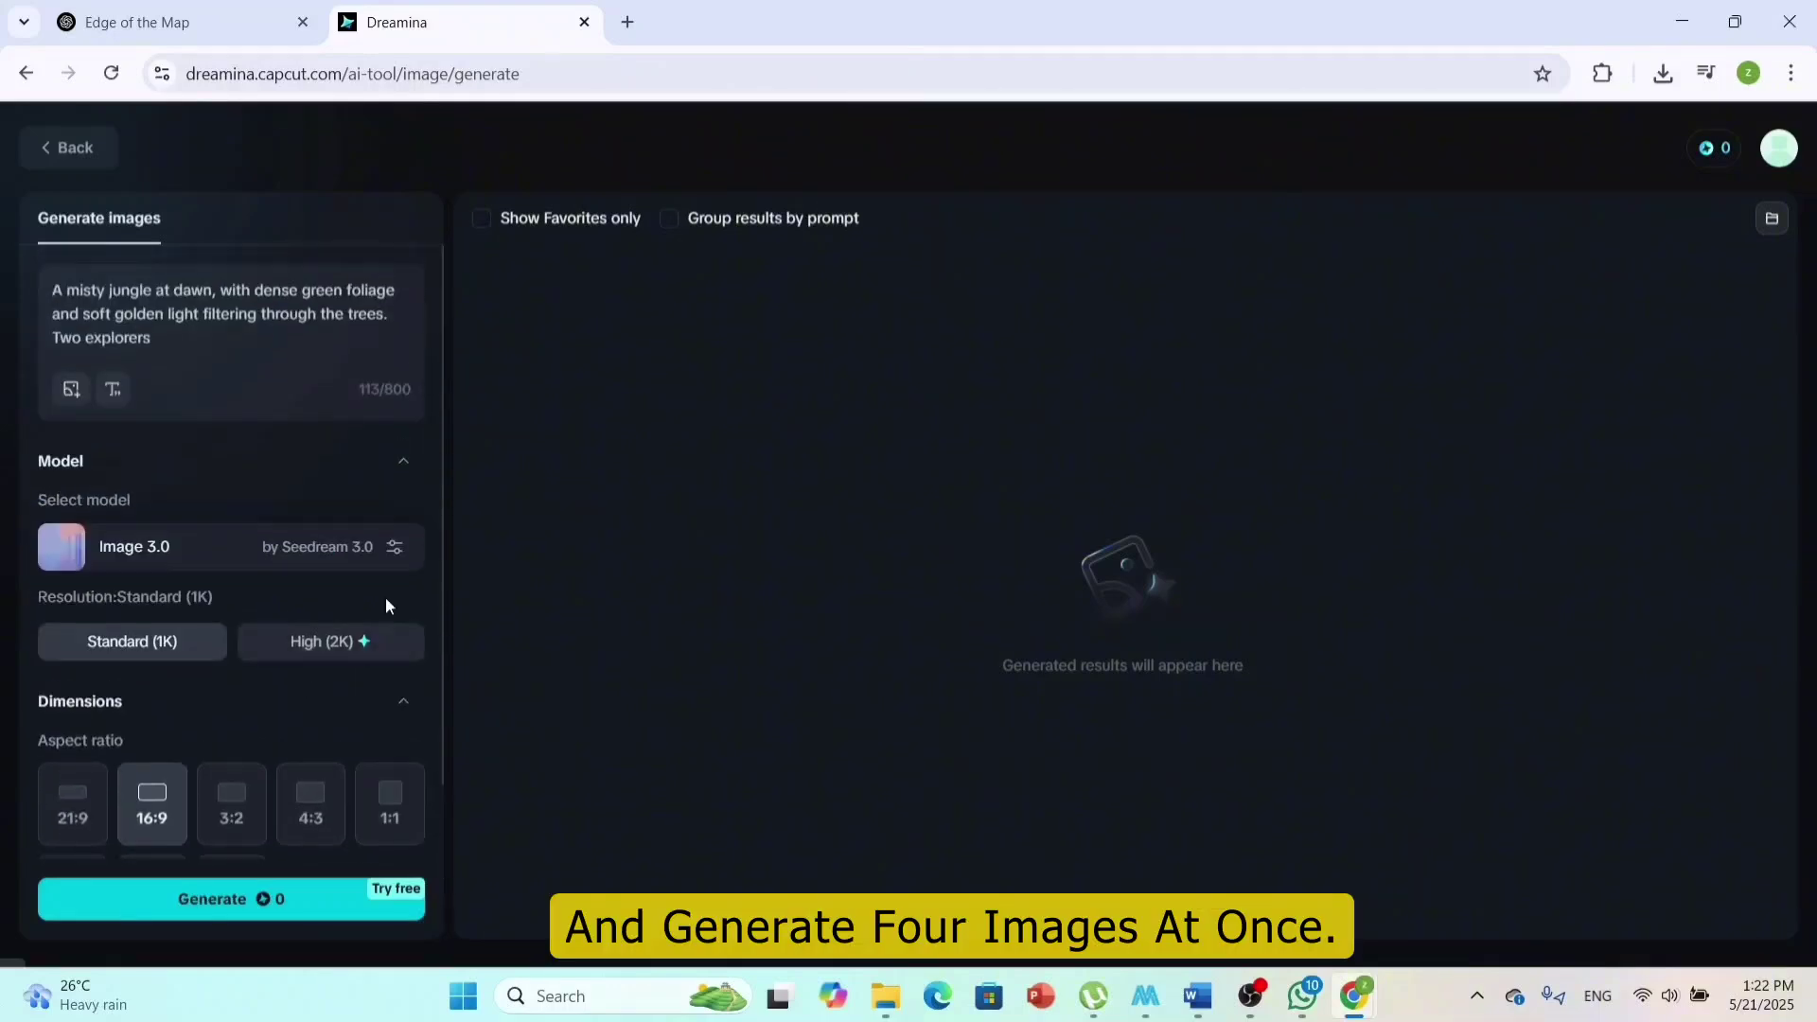
left_click(322, 701)
left_click(195, 894)
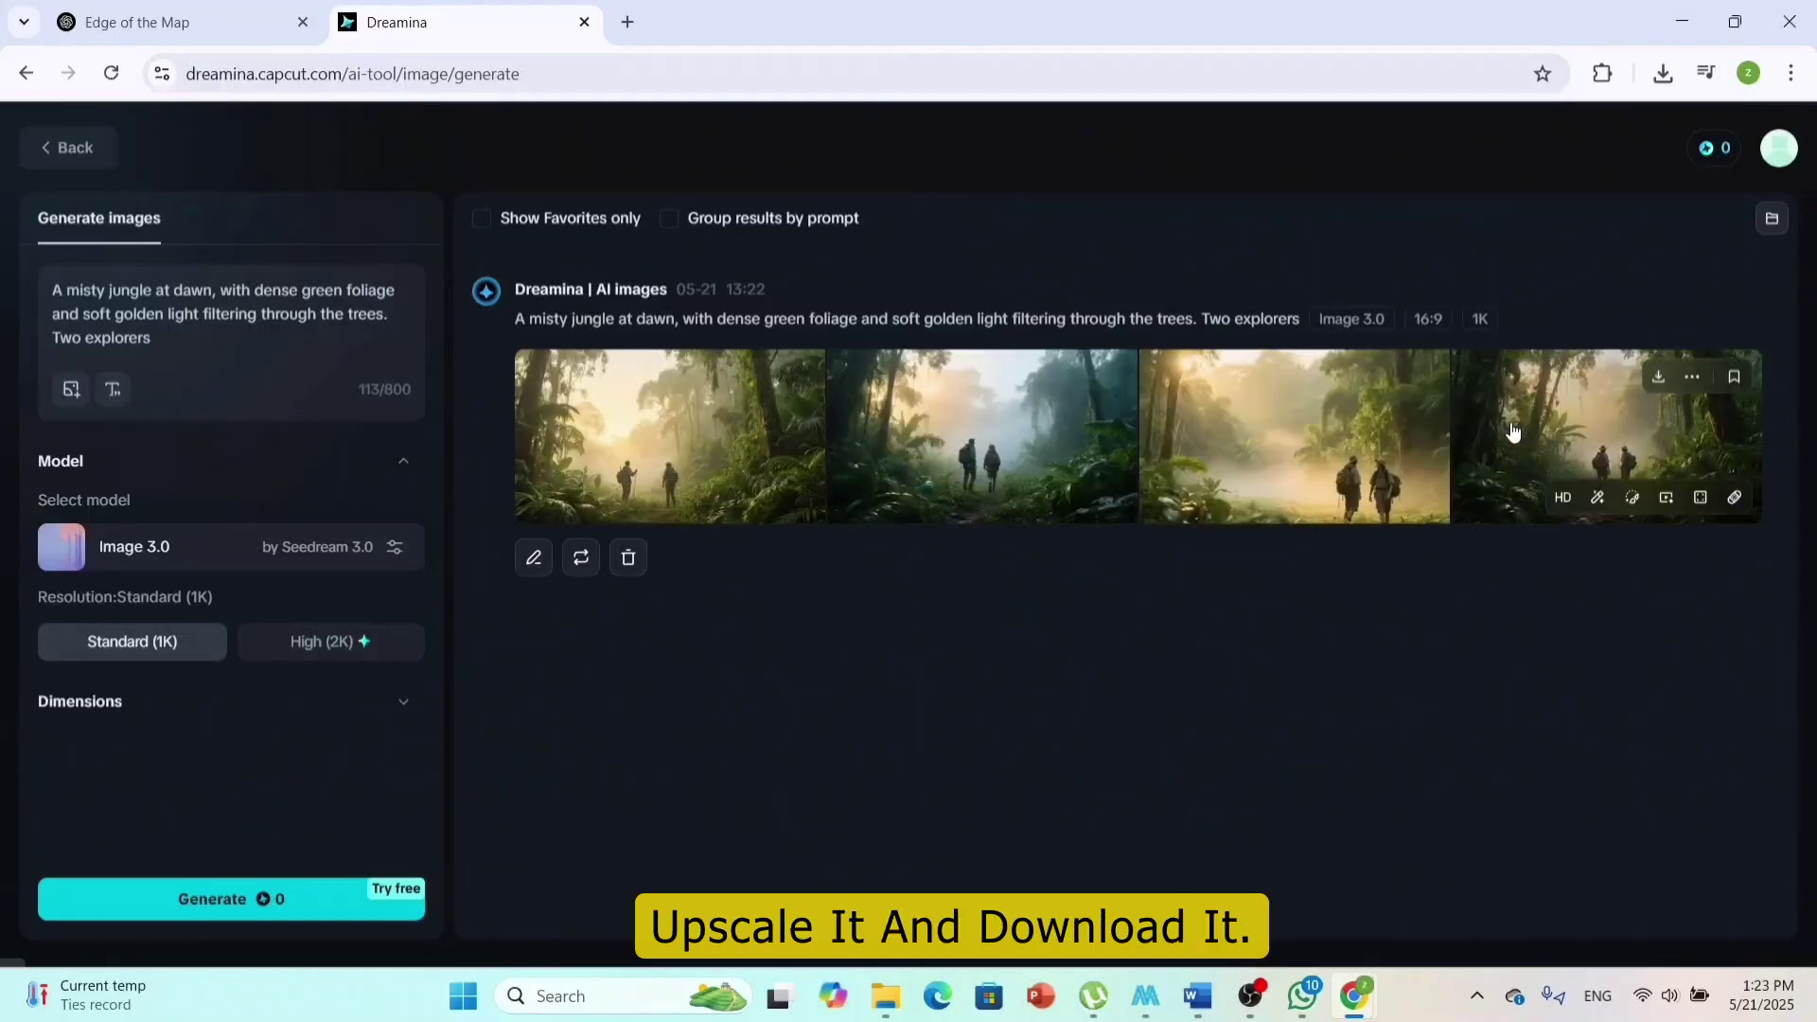
mouse_move(1395, 407)
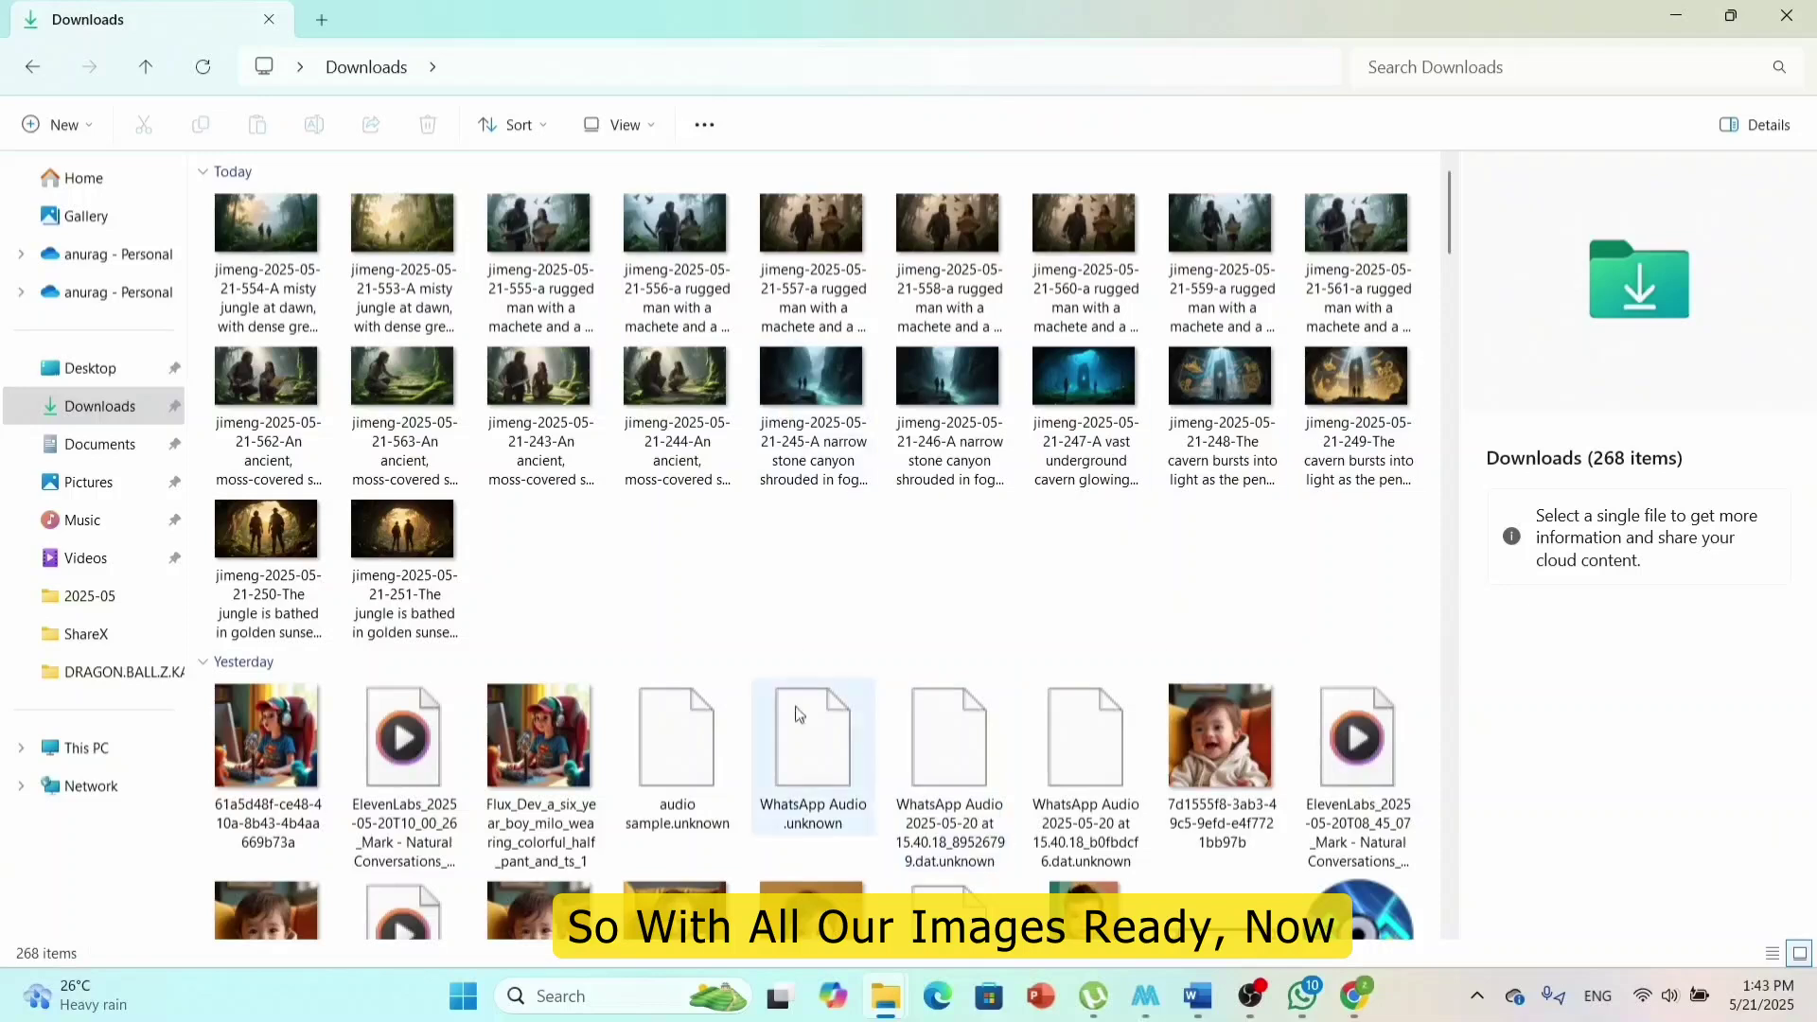
Step: Switch back to the browser, search for "hailuo ai" in a new tab and open the site's video creation page
mouse_move(1354, 995)
left_click(1389, 851)
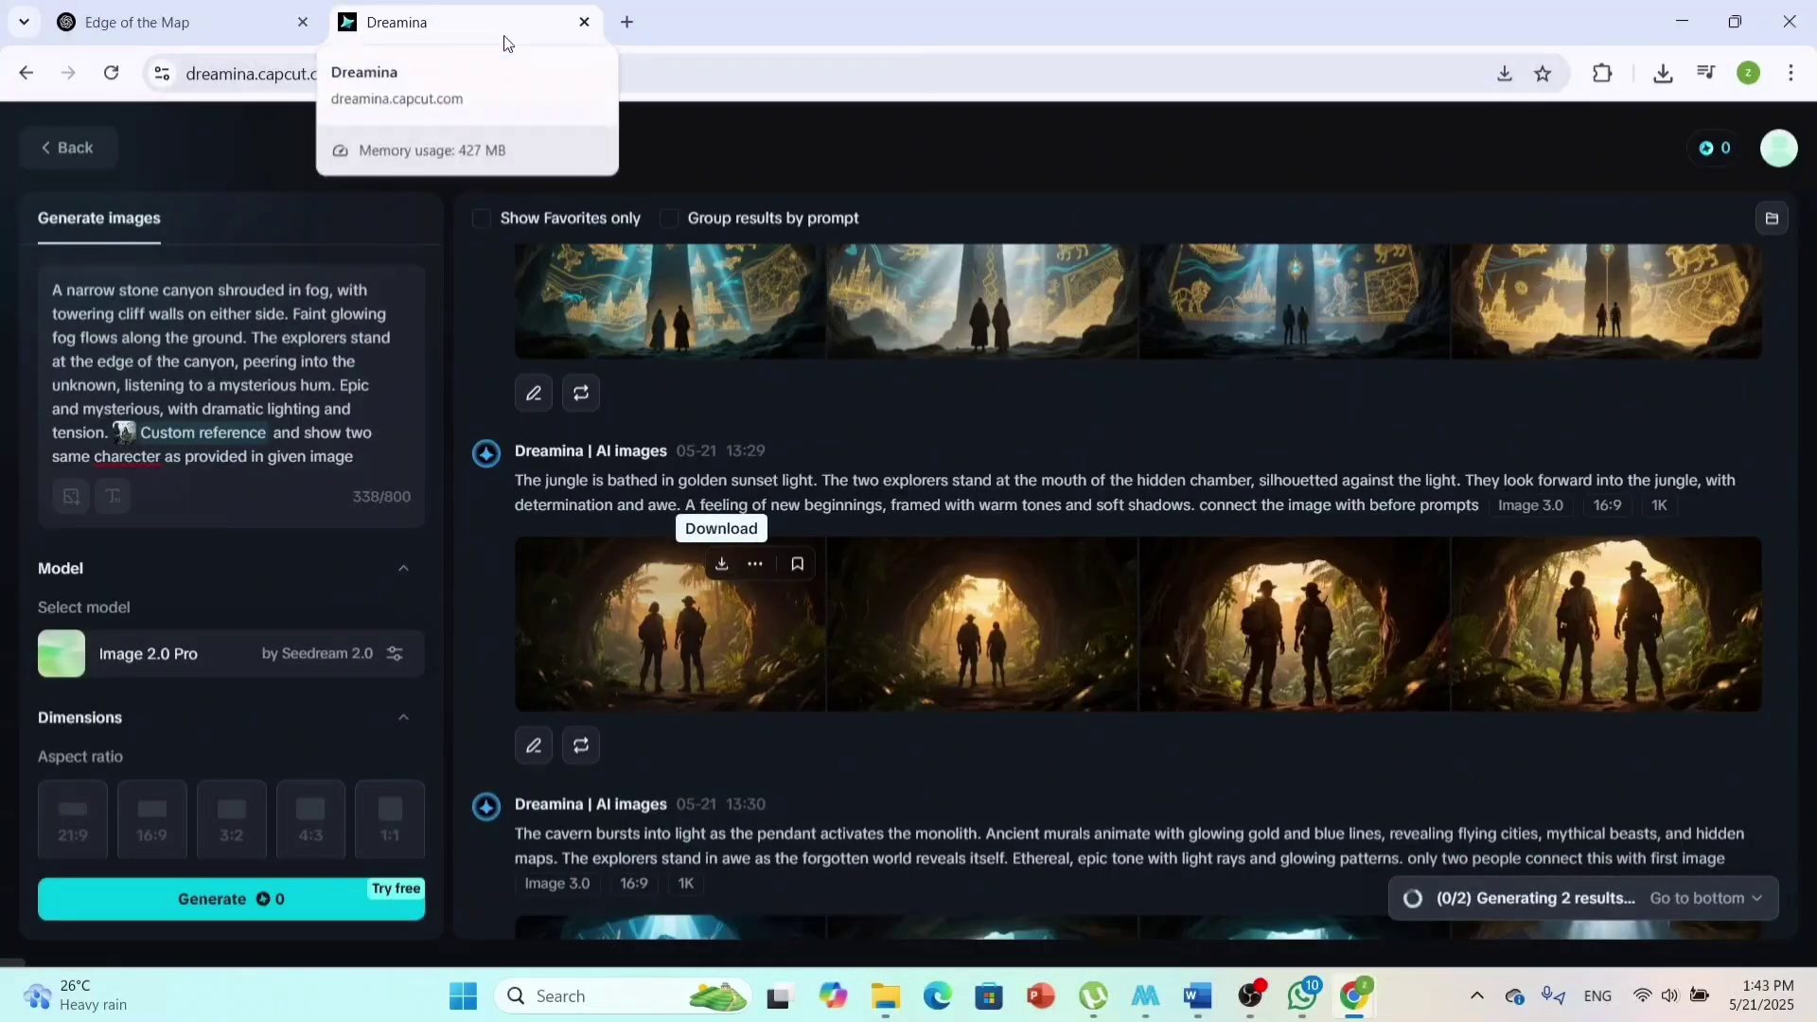
key("ctrl+t")
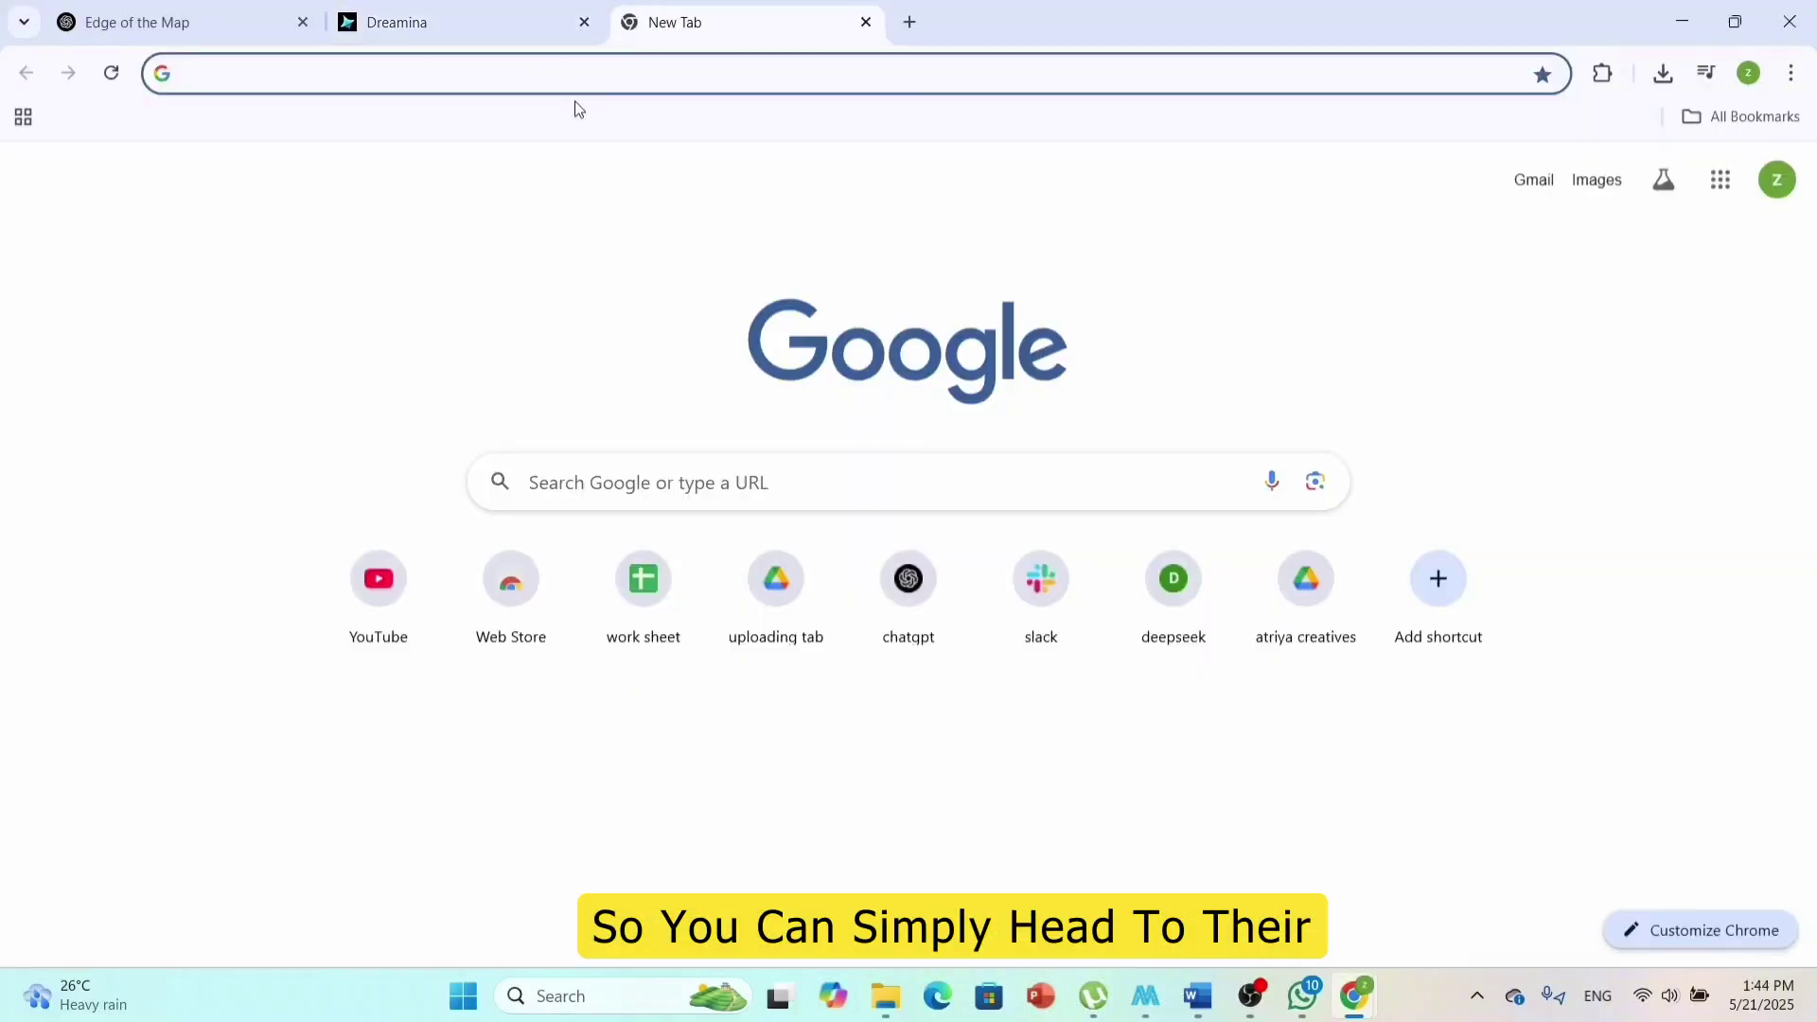
type("hailuo ai")
key("Return")
left_click(286, 405)
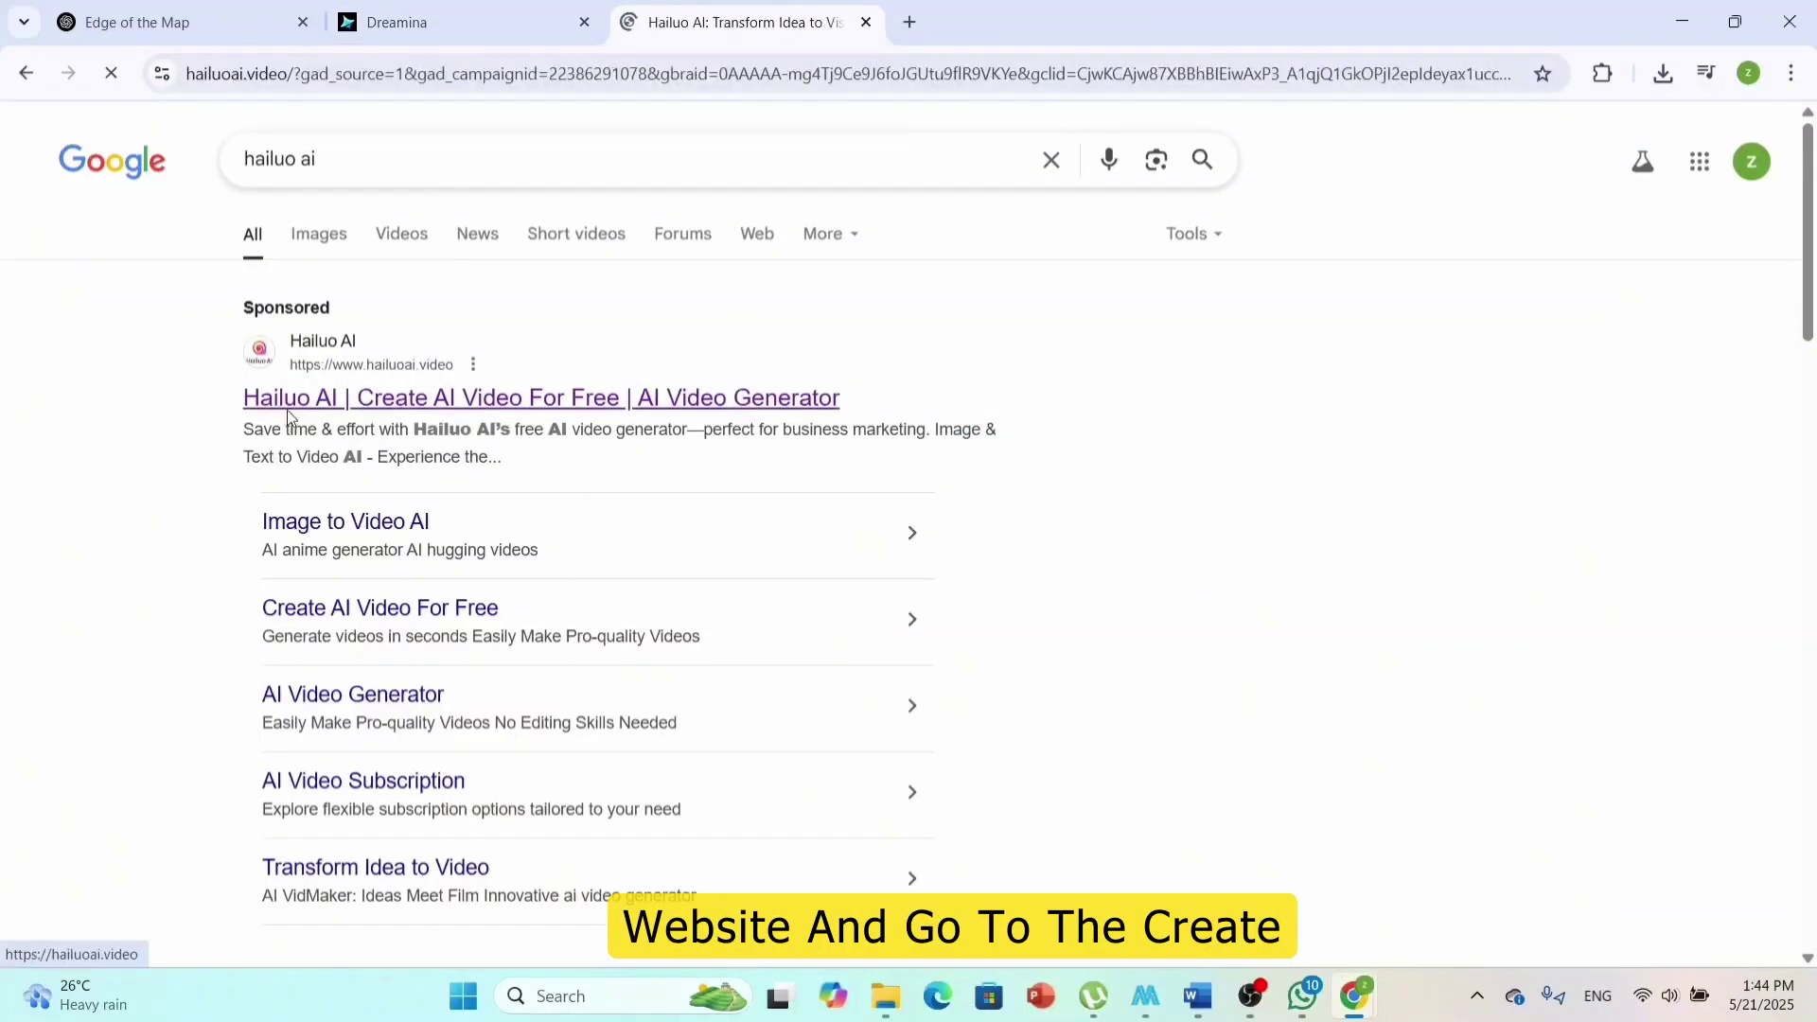
left_click(138, 401)
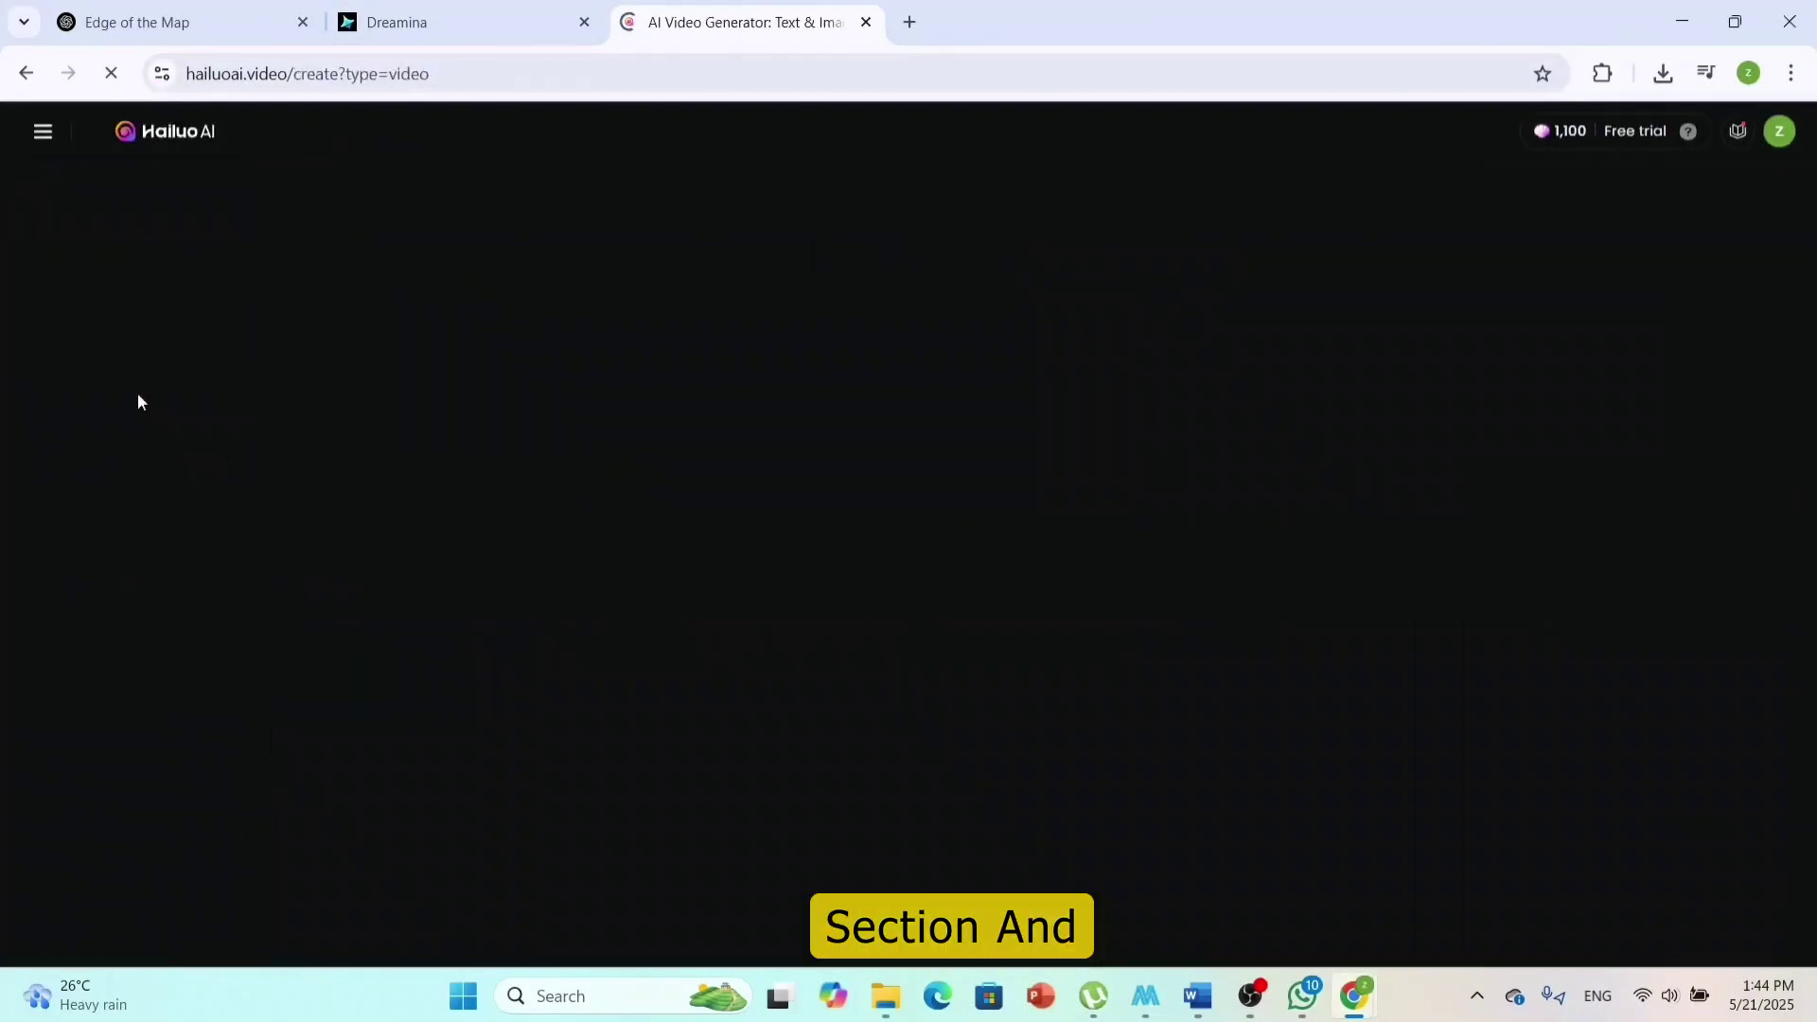
Step: Upload the misty jungle explorers image for image-to-video and select the opening of the Scene 1 prompt in ChatGPT
left_click(287, 428)
left_click(1461, 529)
left_click(1511, 646)
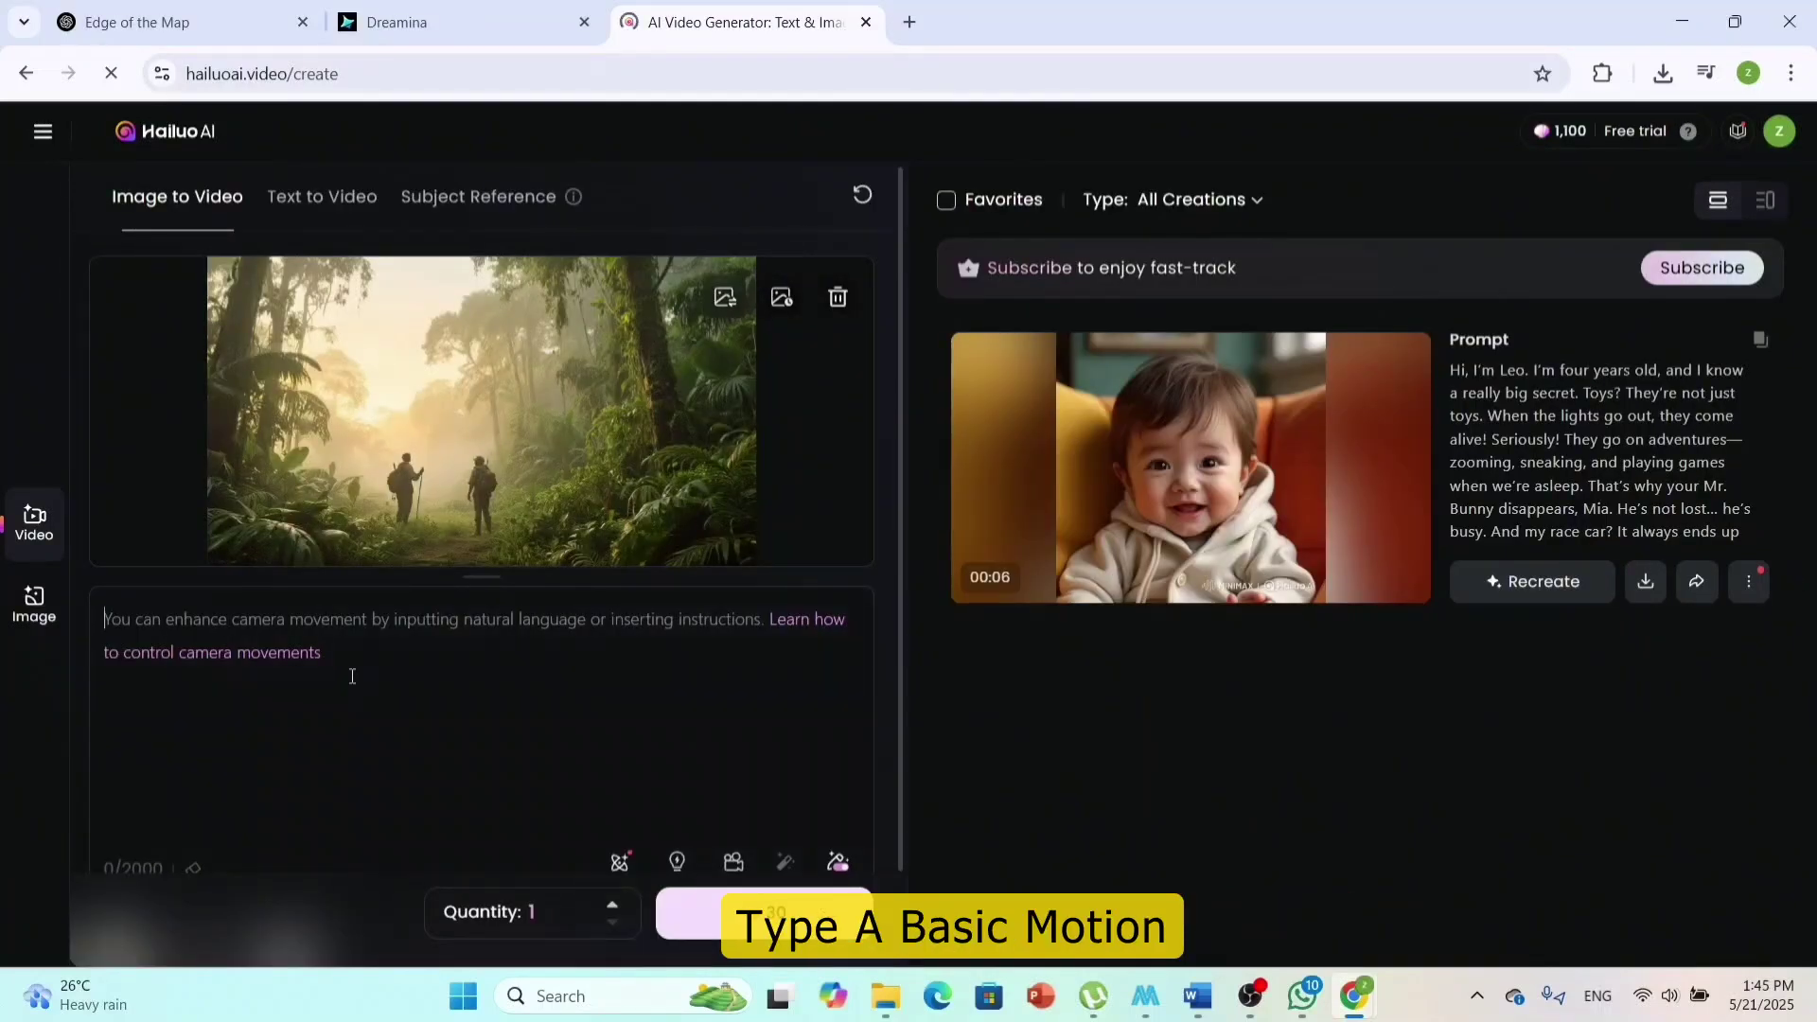
left_click(179, 22)
left_click_drag(609, 514, 689, 547)
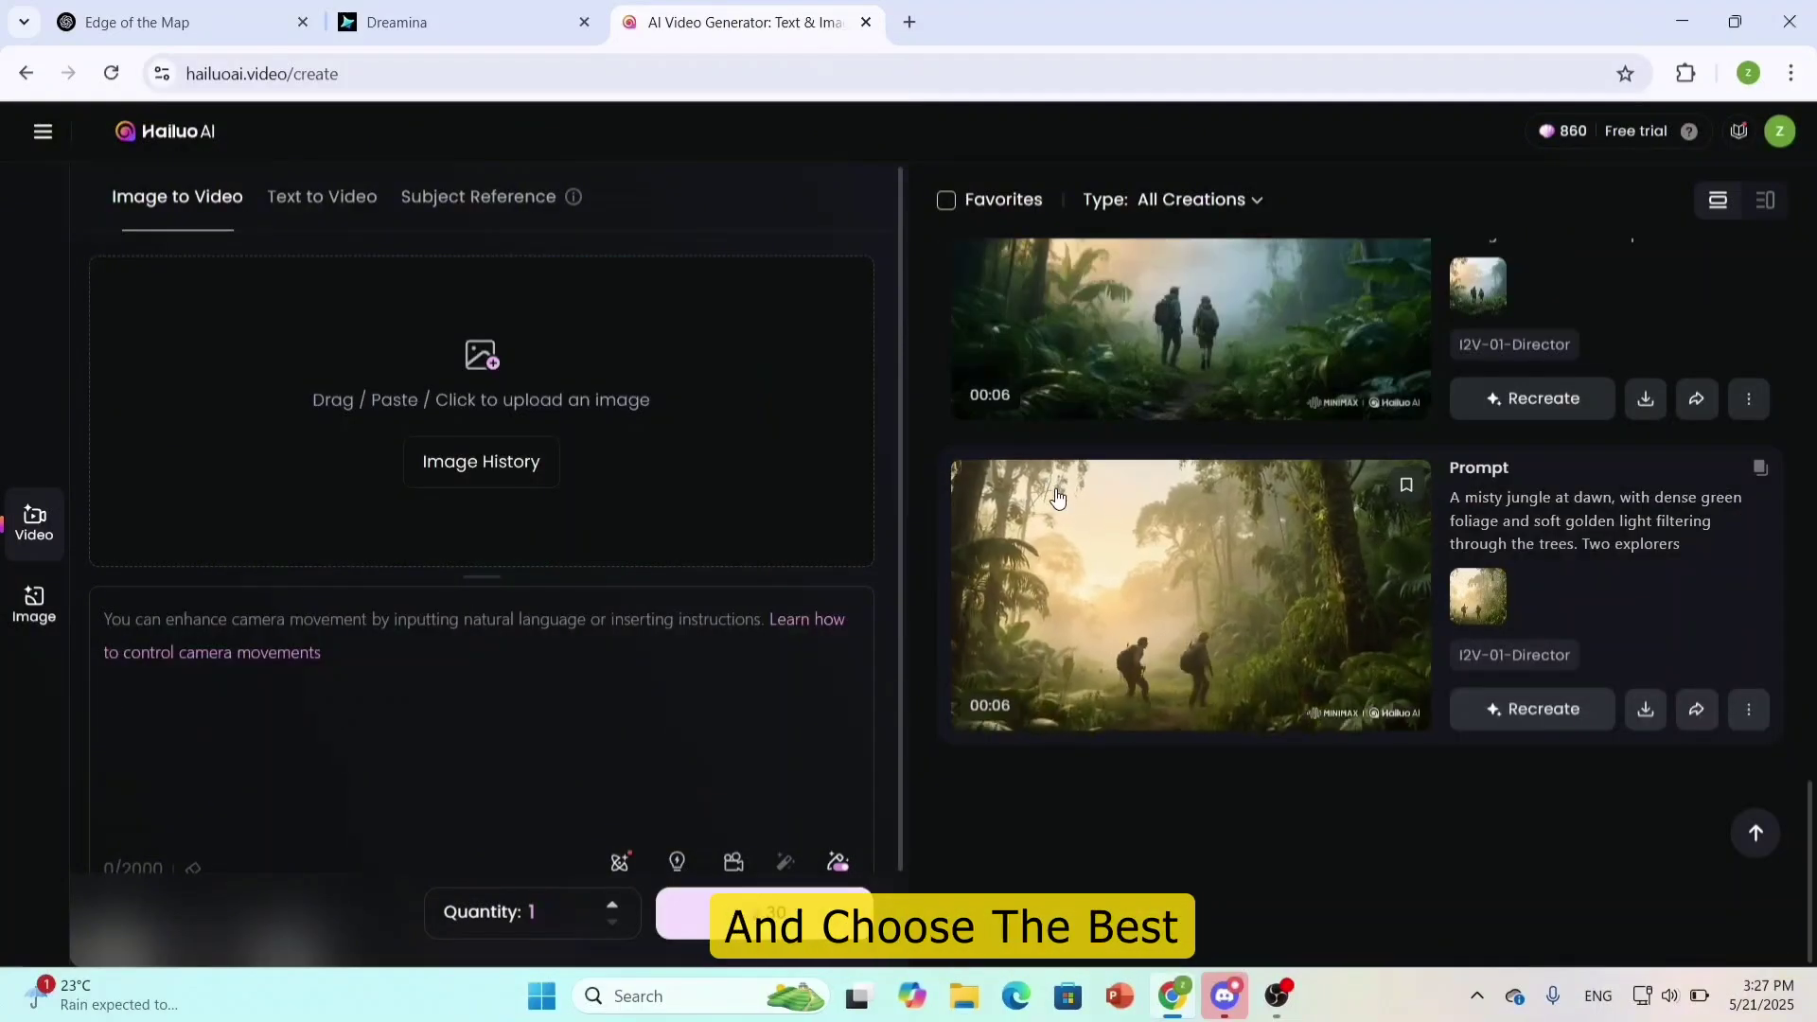
Step: Search for "eleven labs" in a new tab, enter the ElevenLabs app and open its Text to Speech tool
left_click(910, 21)
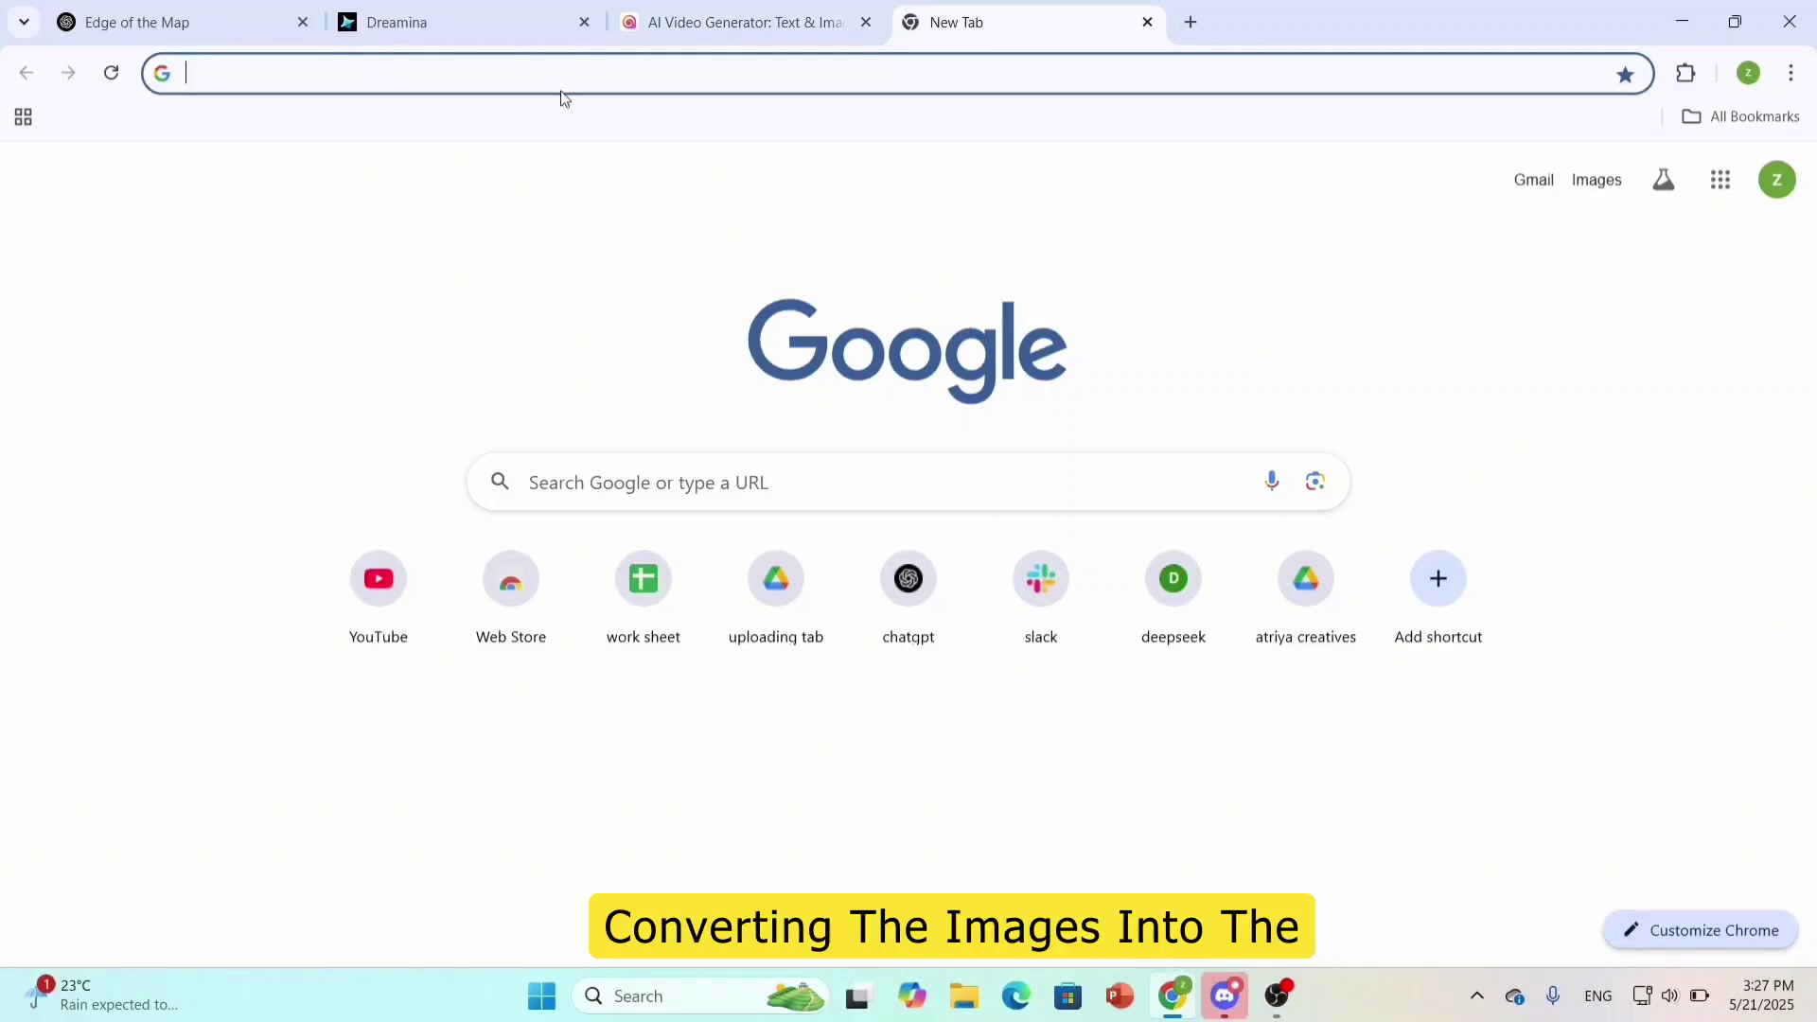
type("eleven labs")
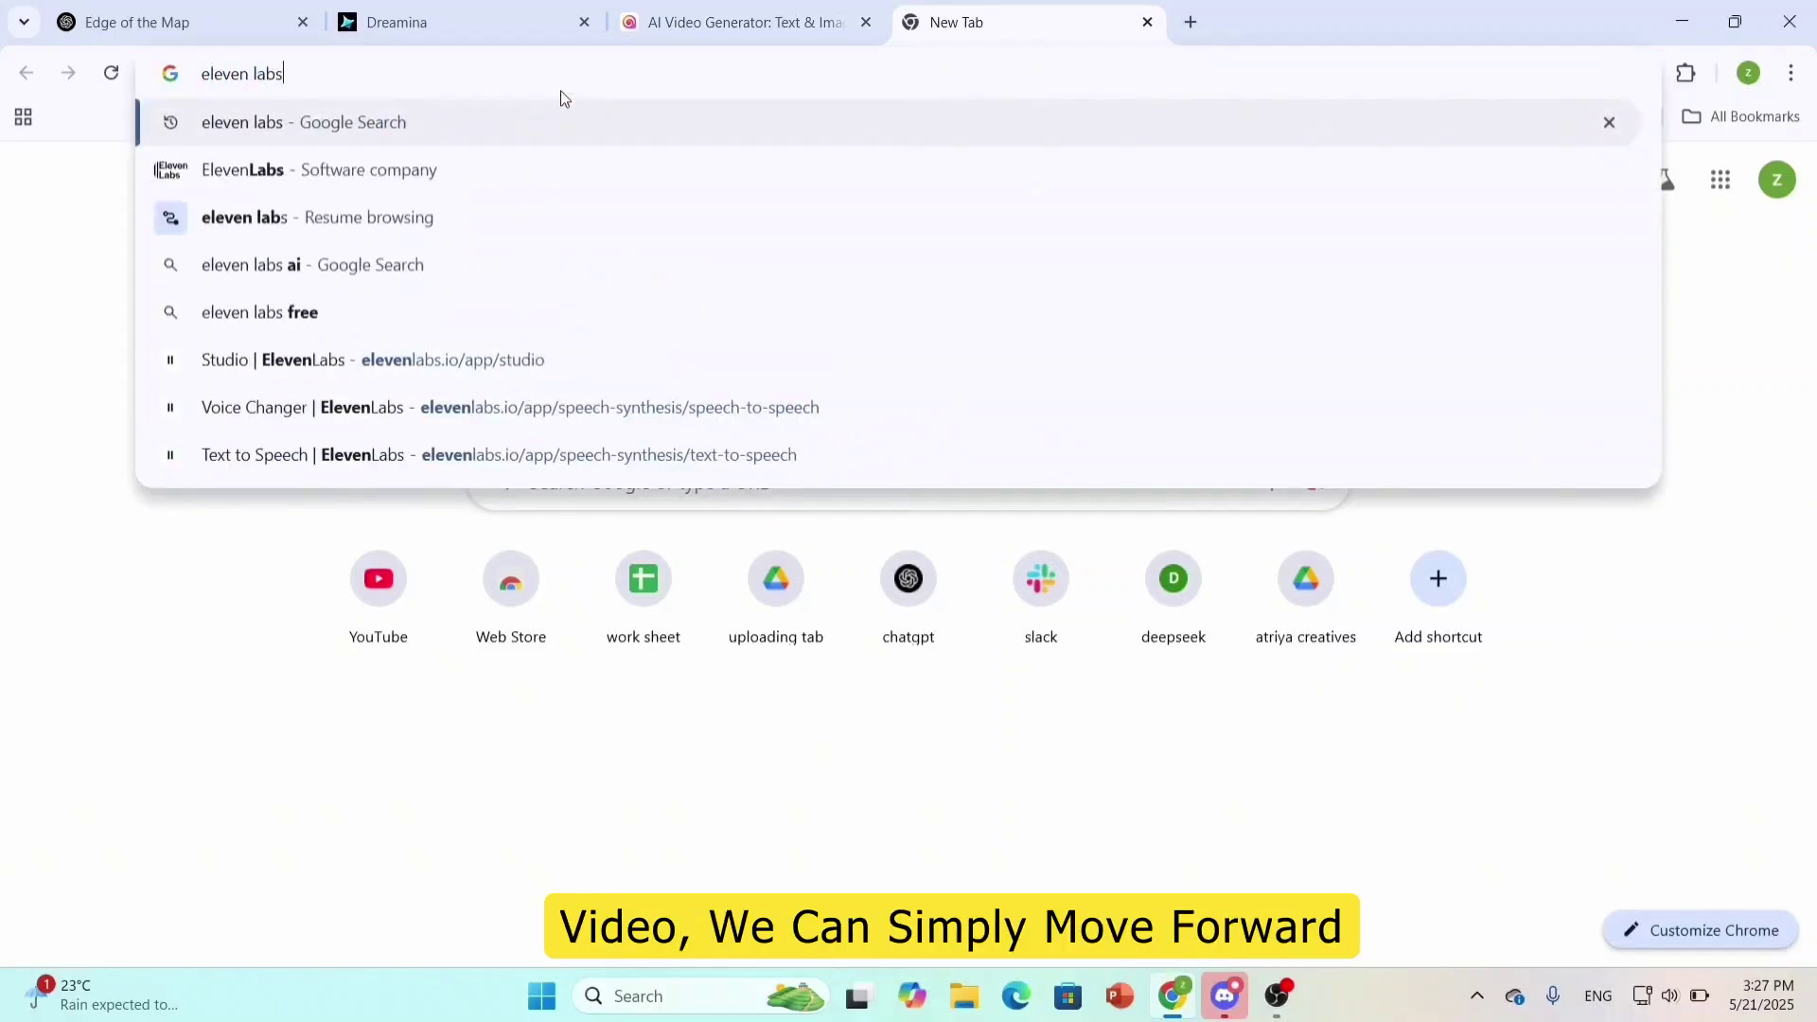
key("Return")
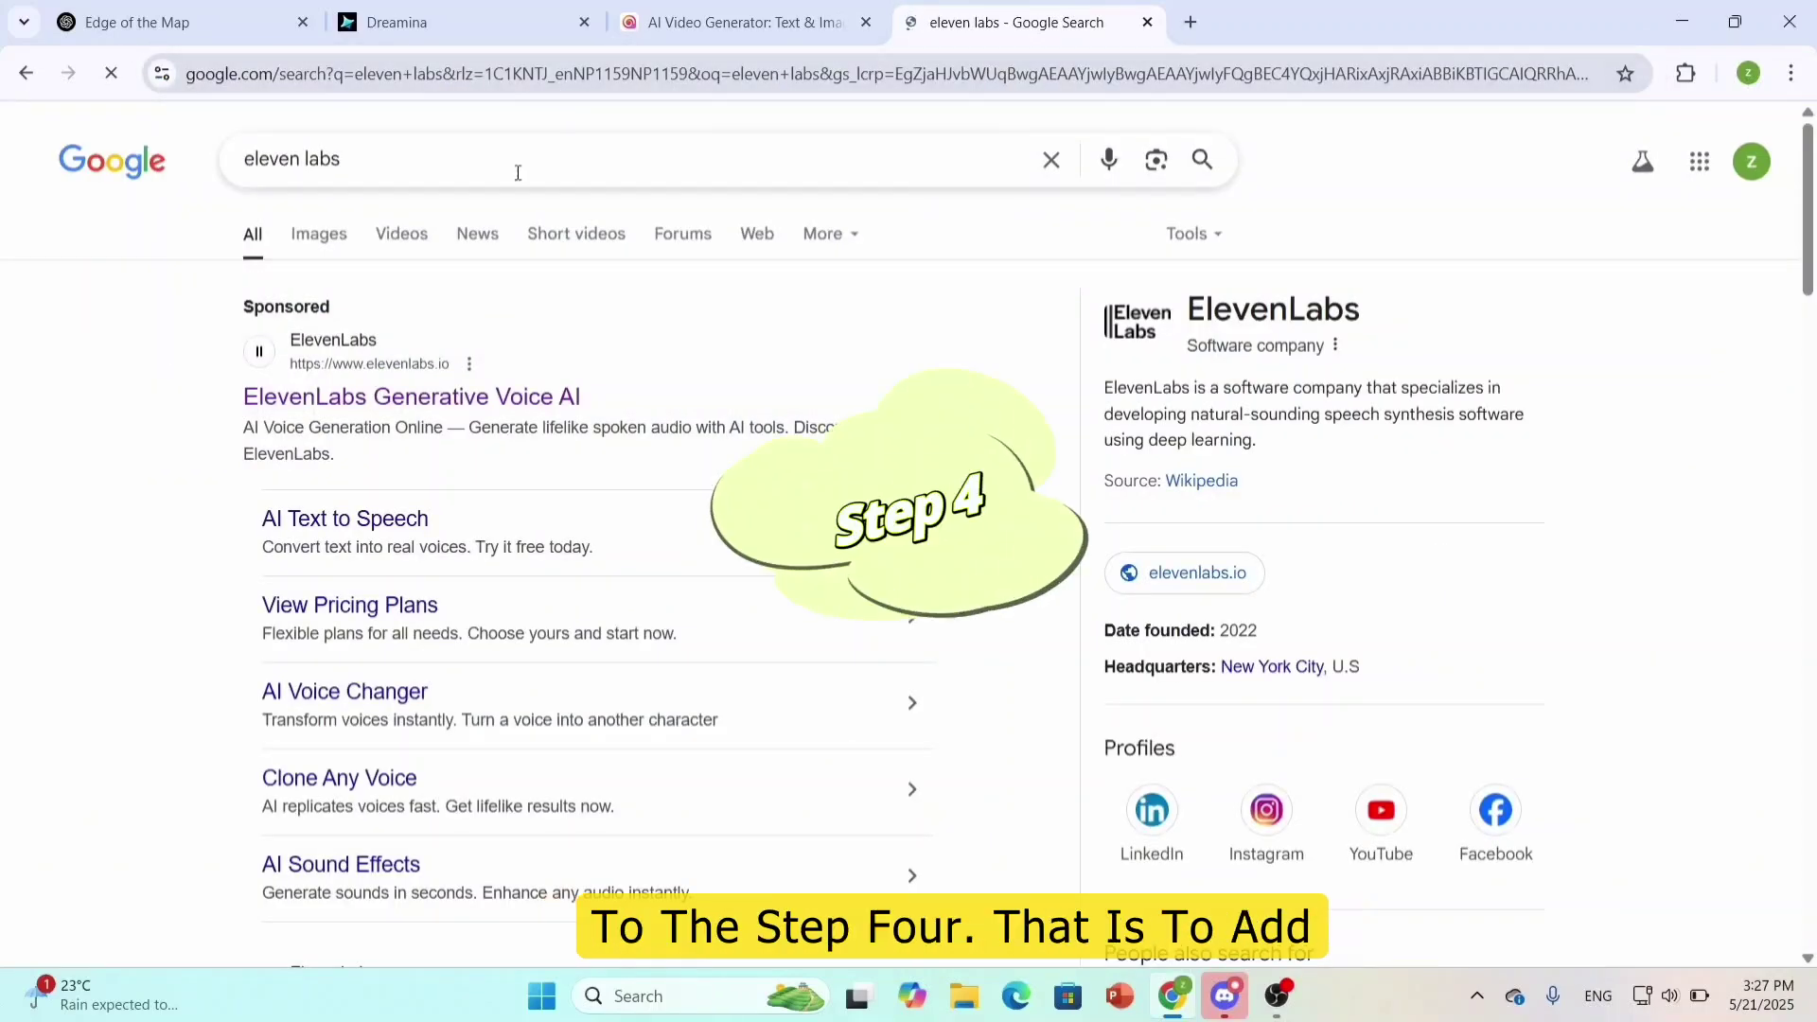
left_click(440, 401)
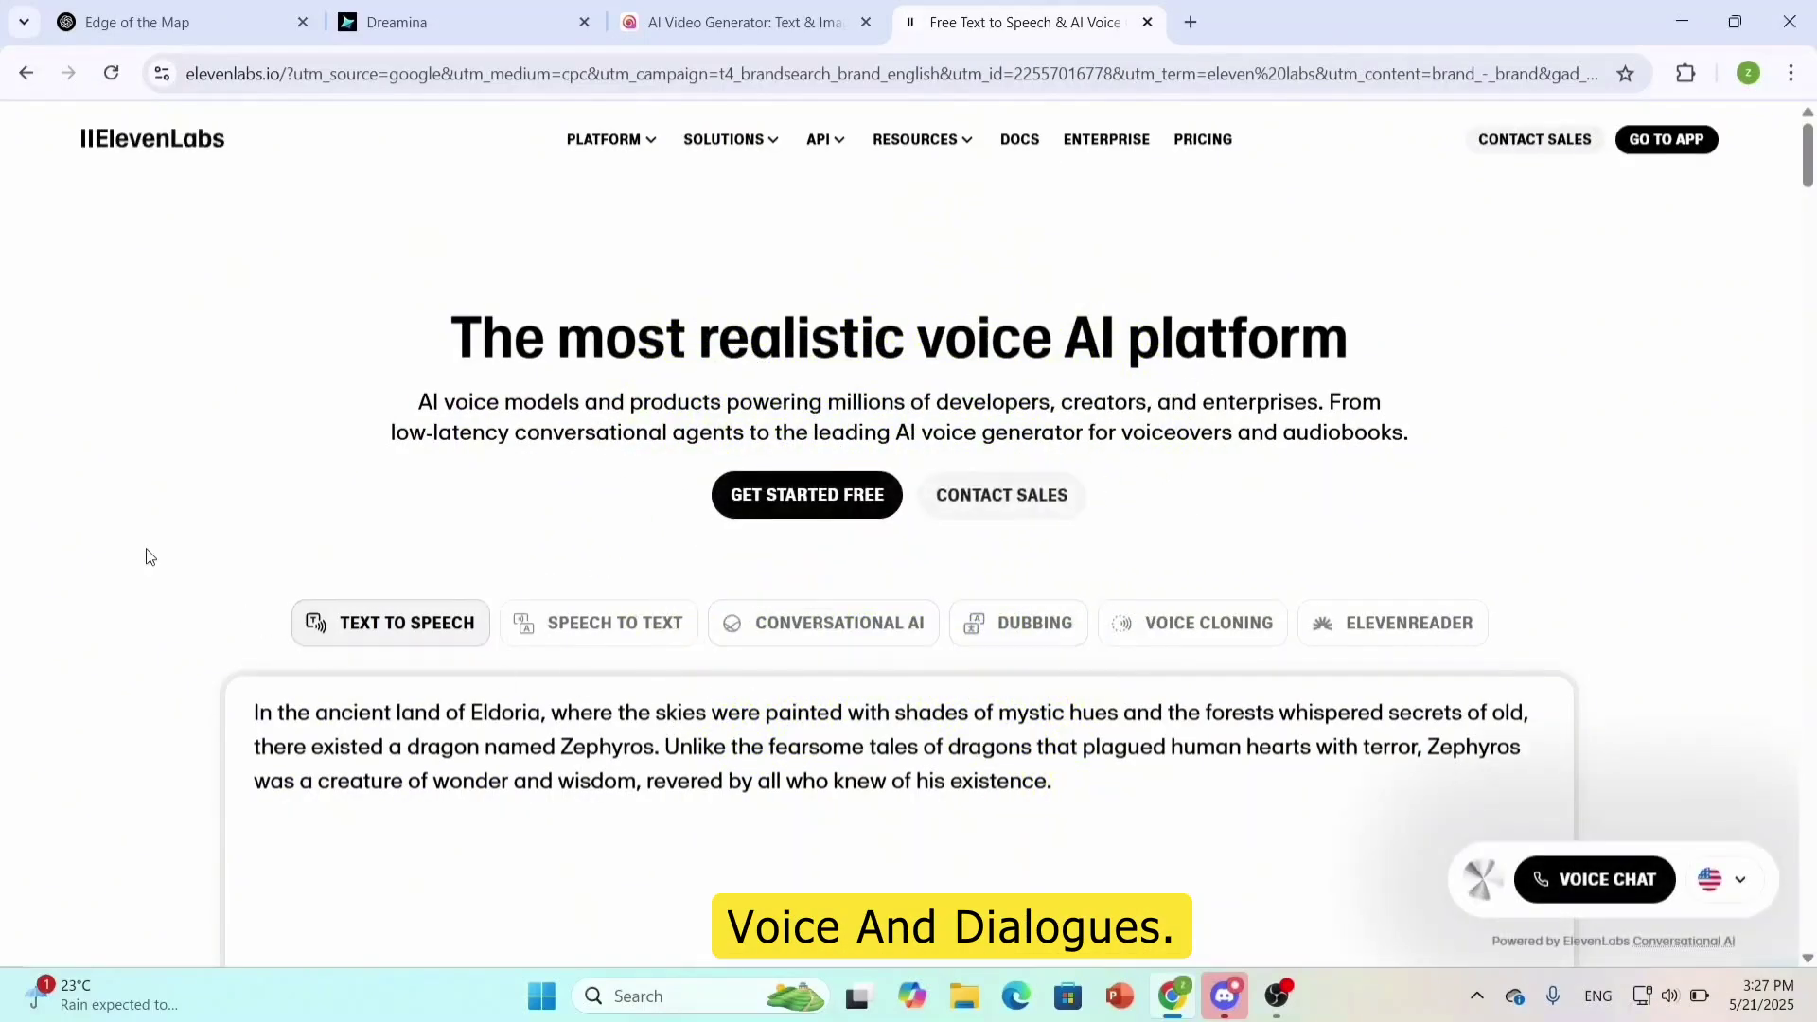
left_click(778, 497)
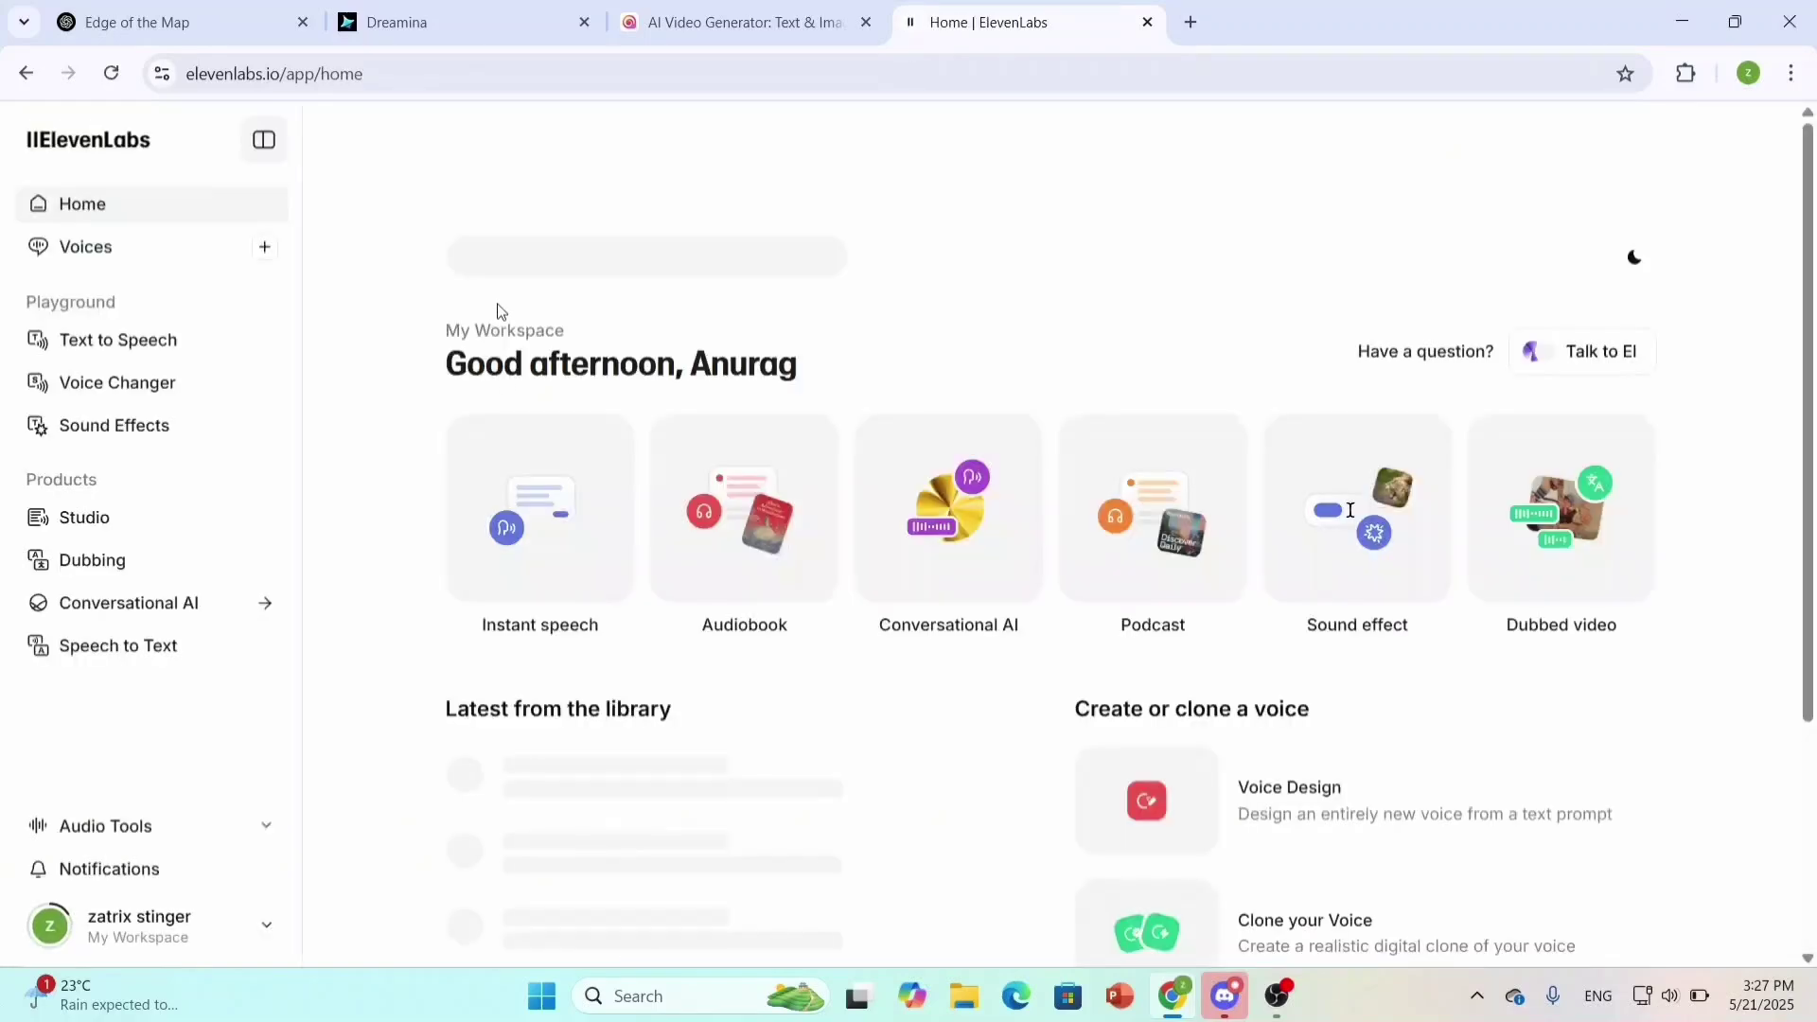
left_click(171, 342)
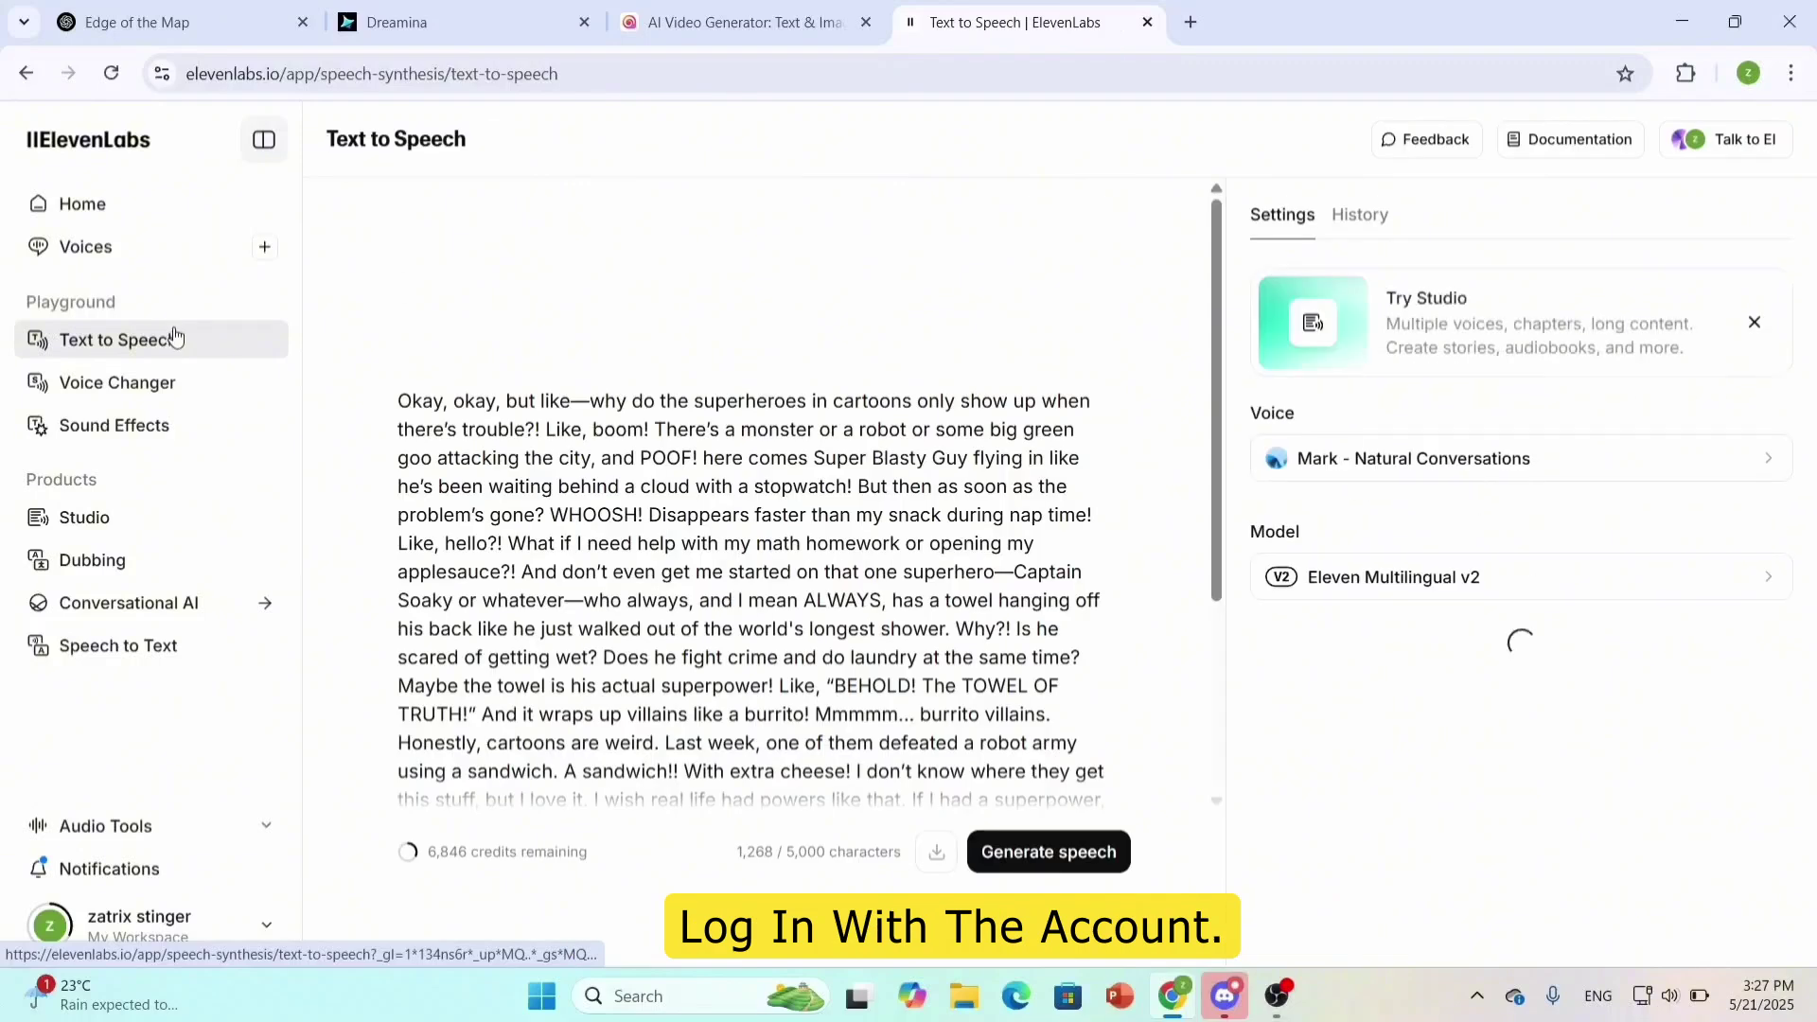
Step: Clear the sample text from the speech editor and select Cassidy as the voice
key("ctrl+a")
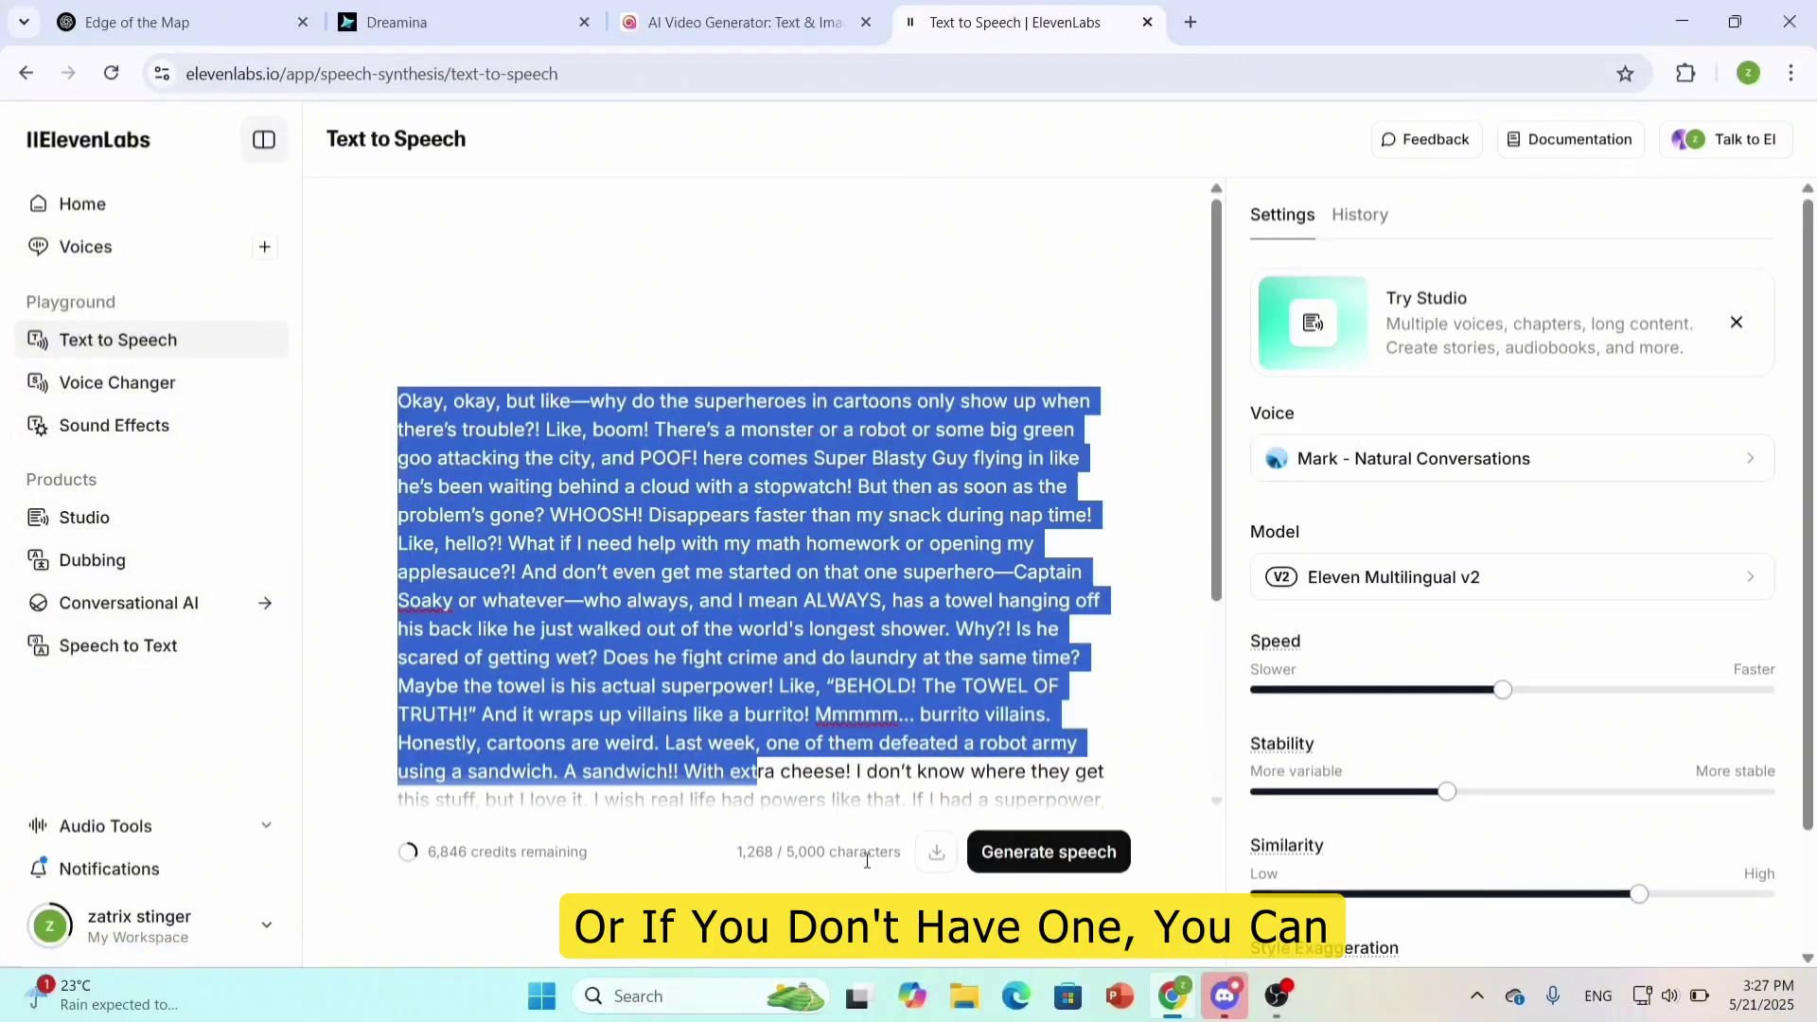
key("BackSpace")
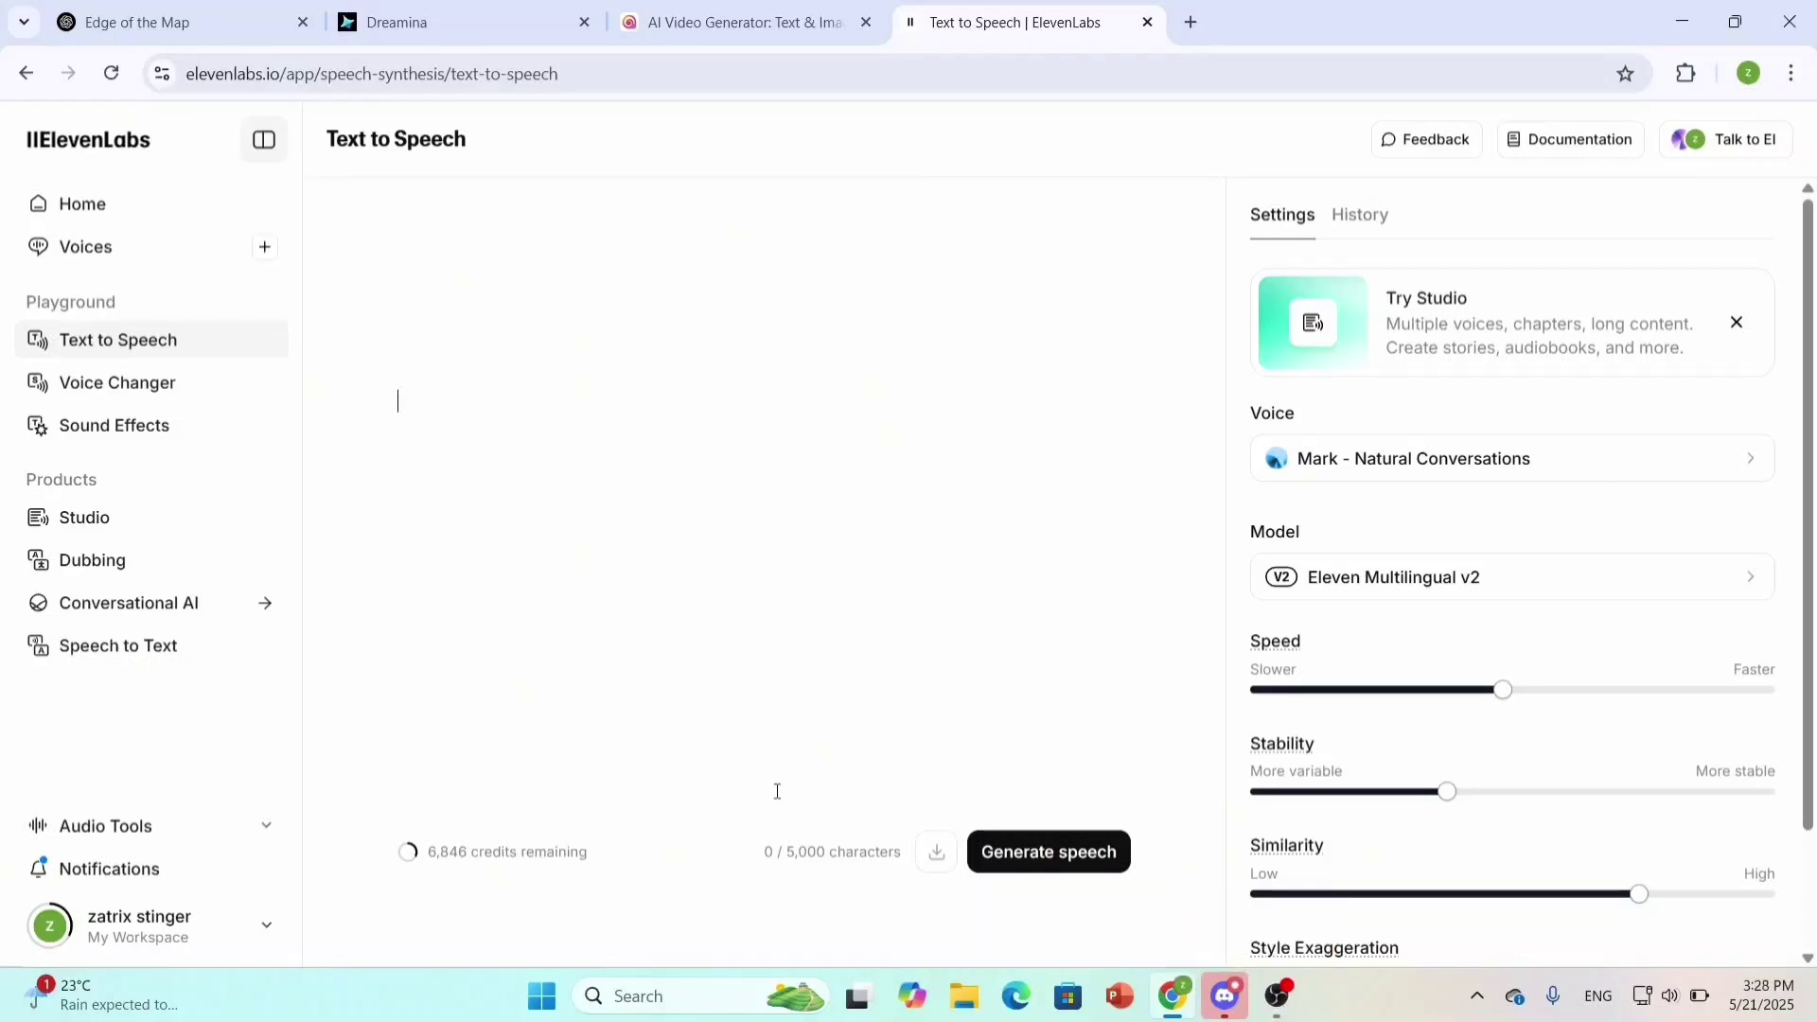
left_click(1512, 458)
scroll(1514, 663, "down", 5)
left_click(1268, 719)
left_click(1301, 788)
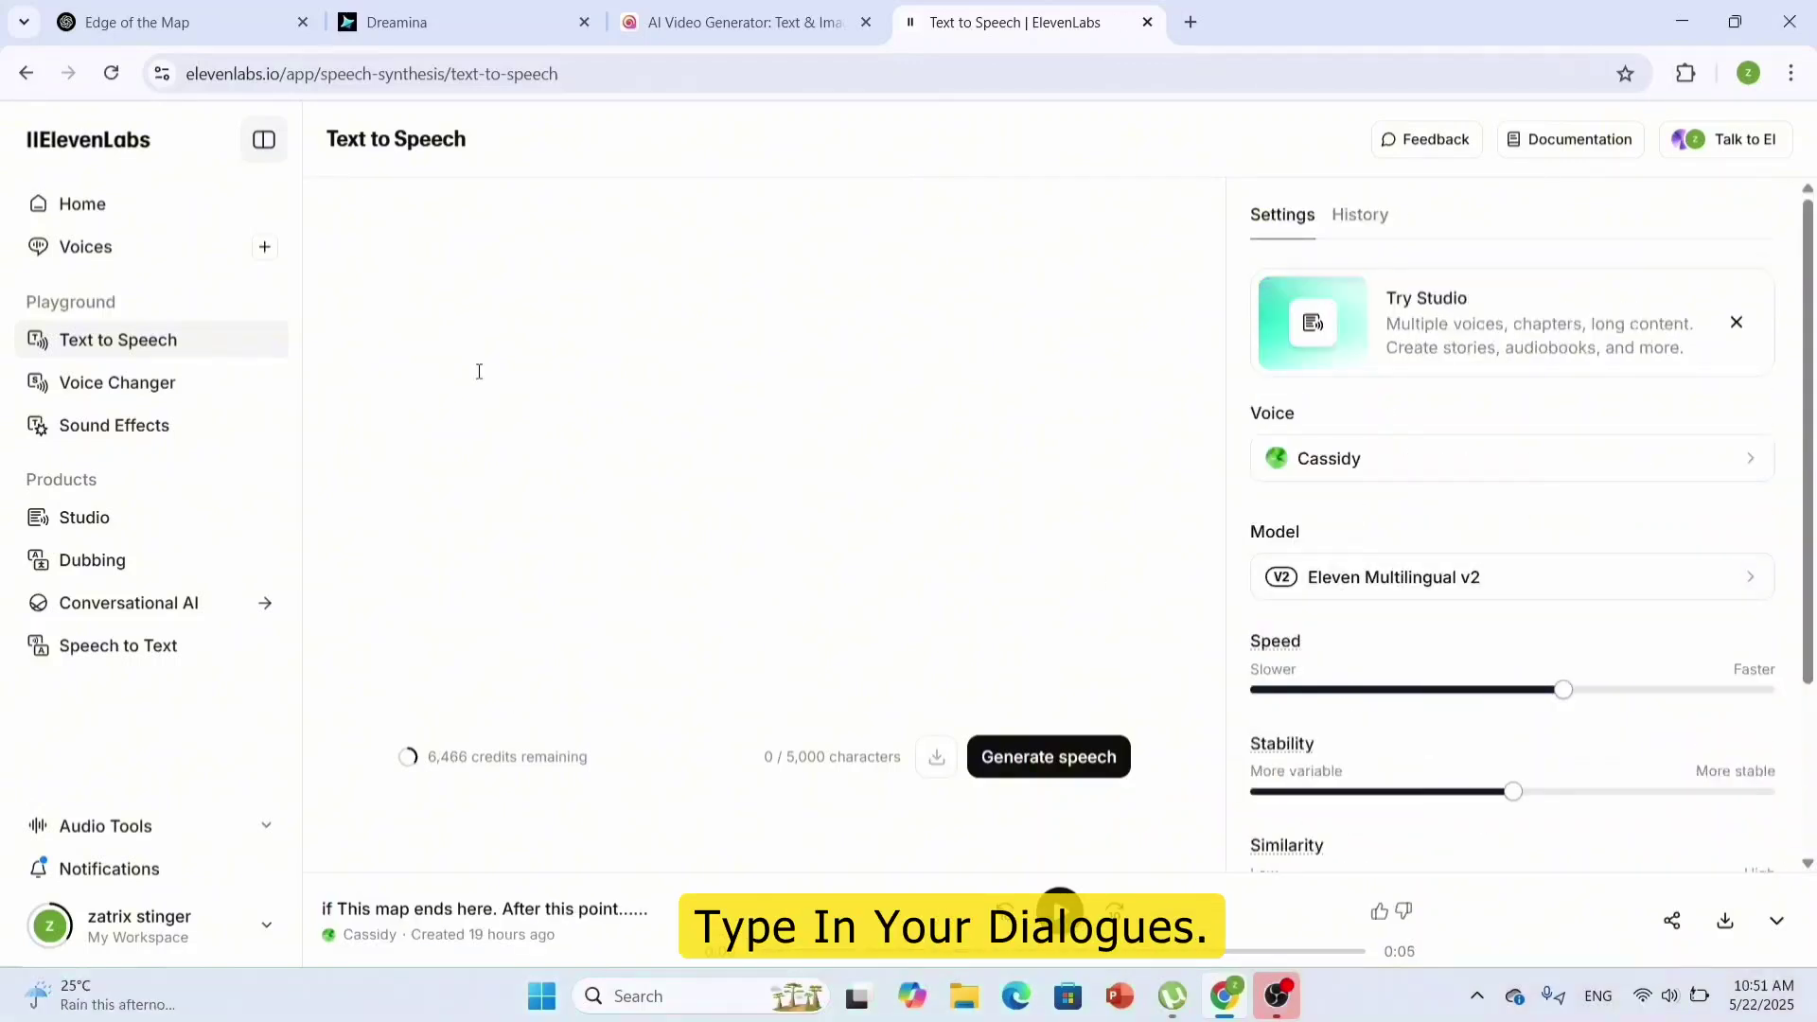
Step: Generate speech for "if This map ends here. After this point... nothing. Then we’re exactly where we’re supposed to be." and download the audio
left_click(479, 371)
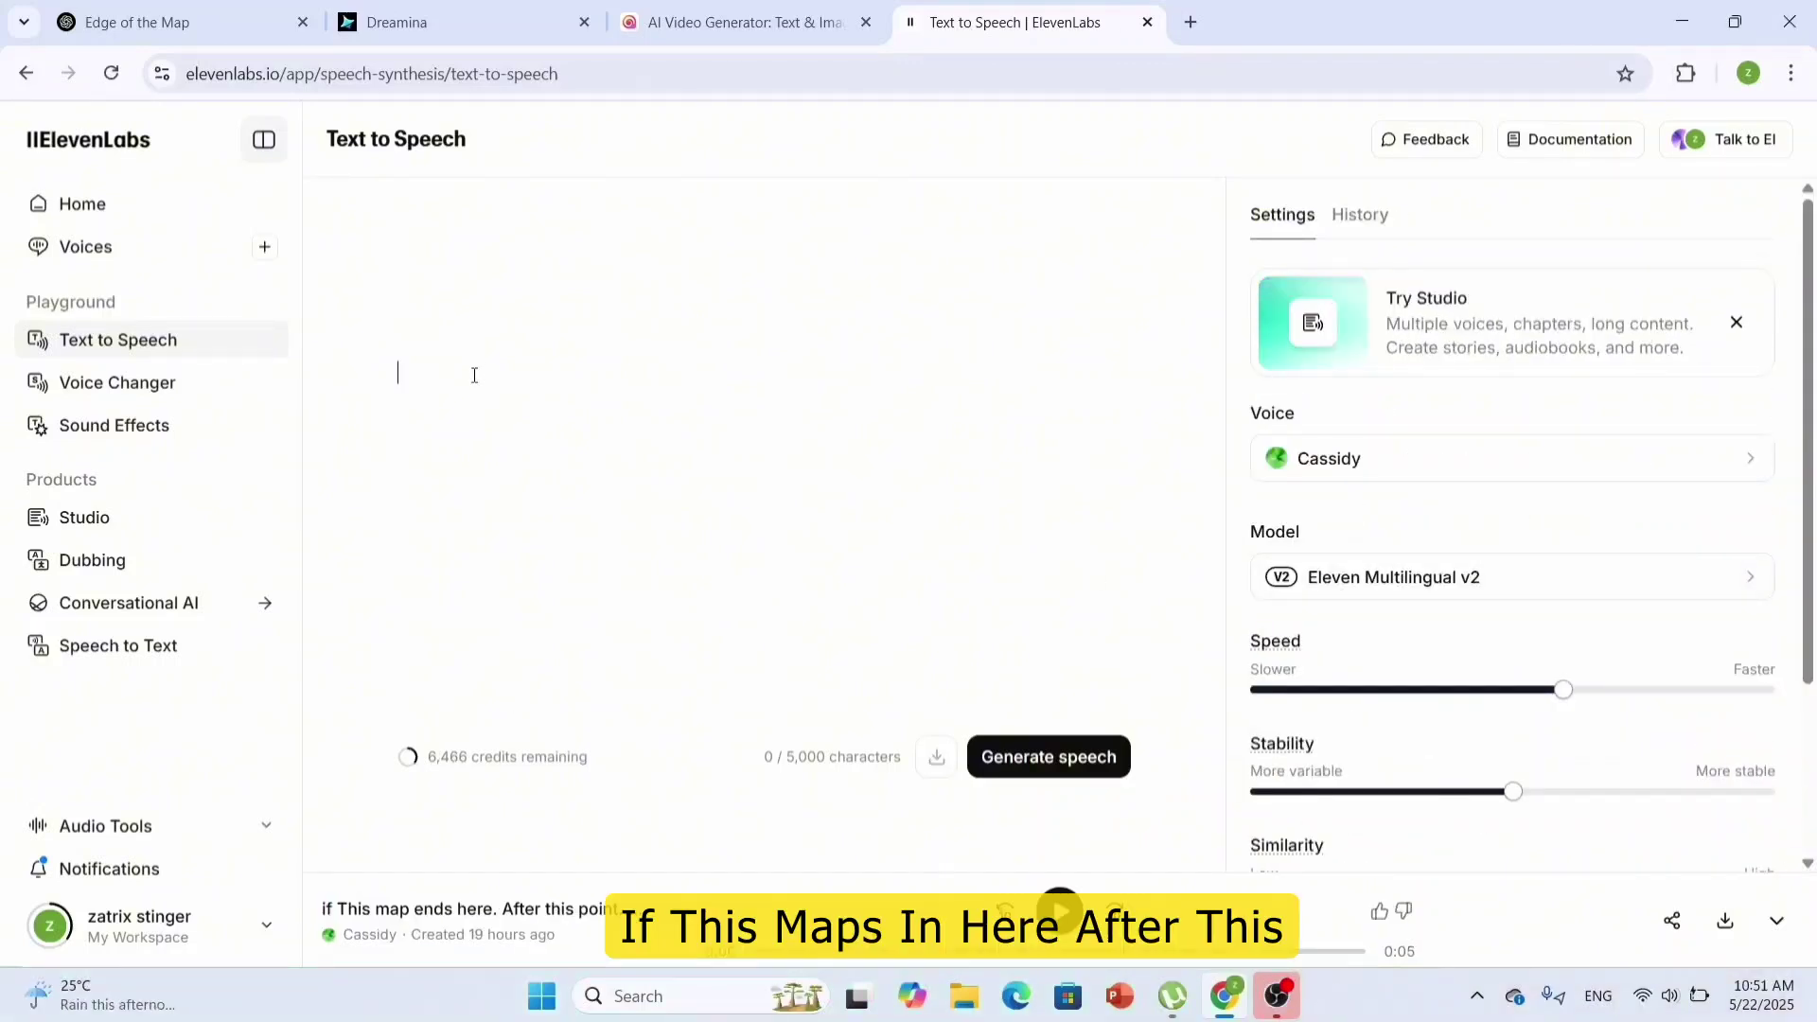
type("if This map ends here. After this point... nothing. Then we’re exactly where we’re supposed to be.")
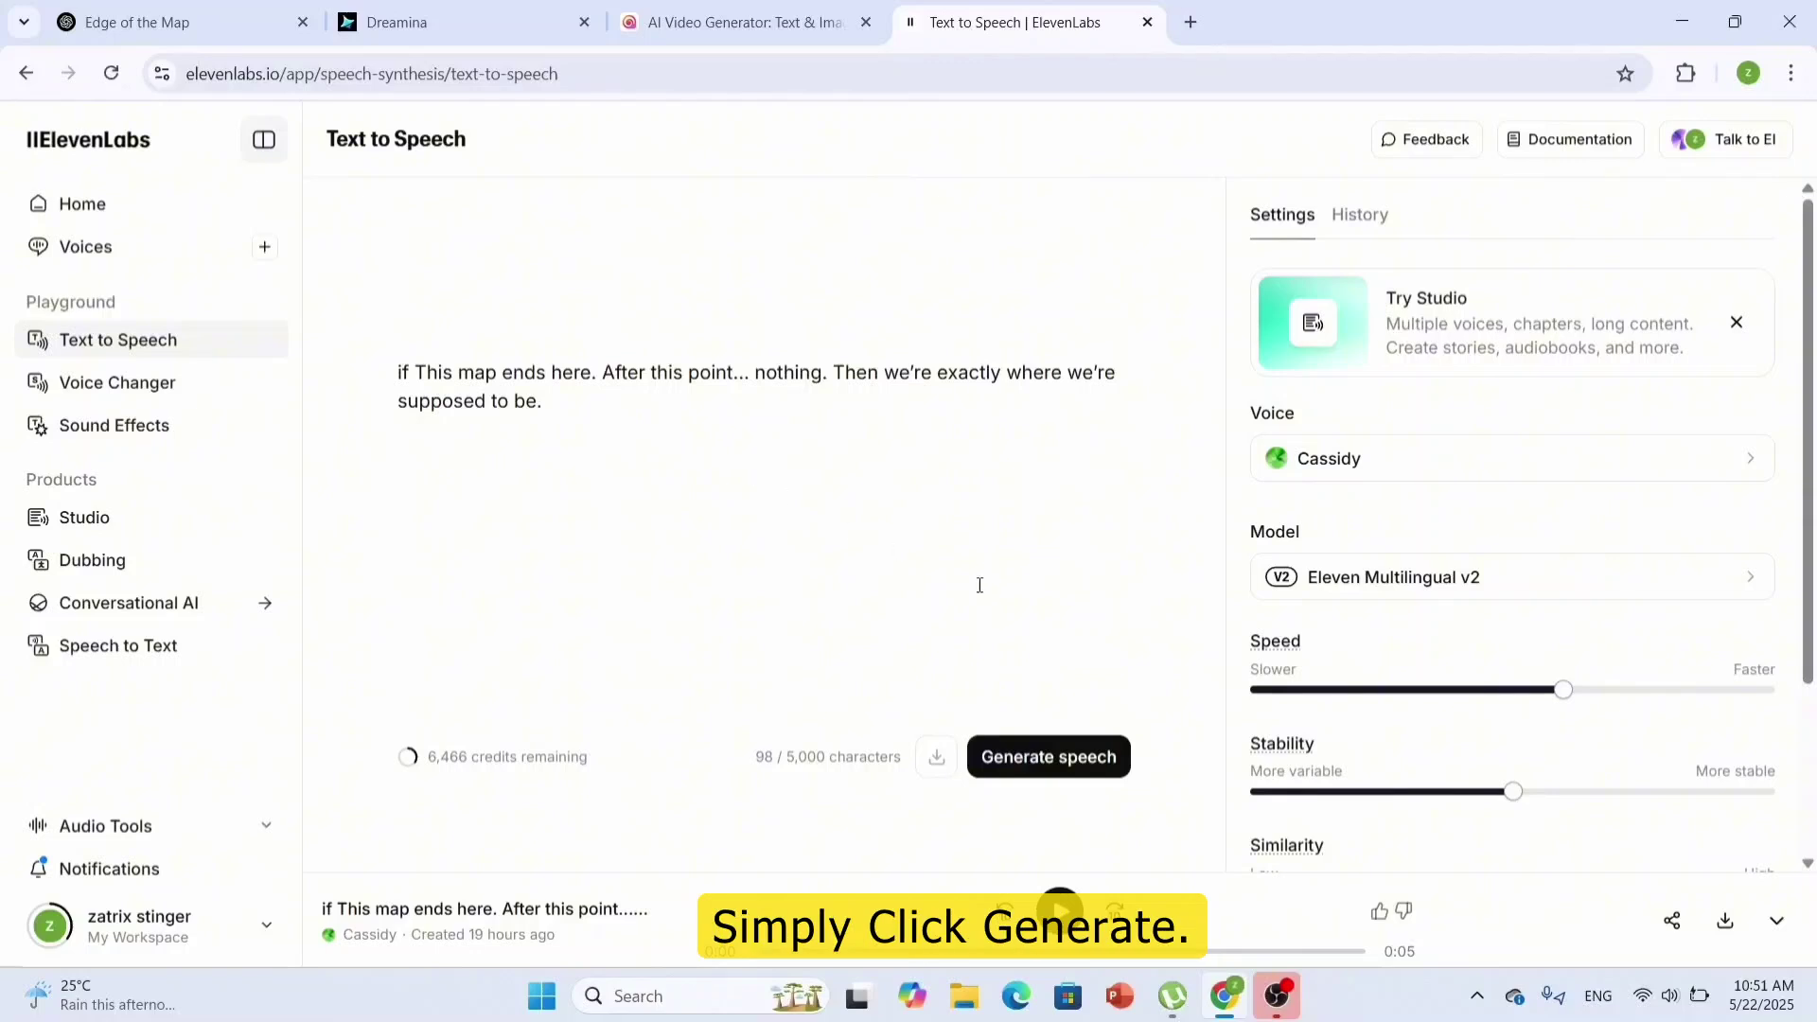
left_click(1004, 759)
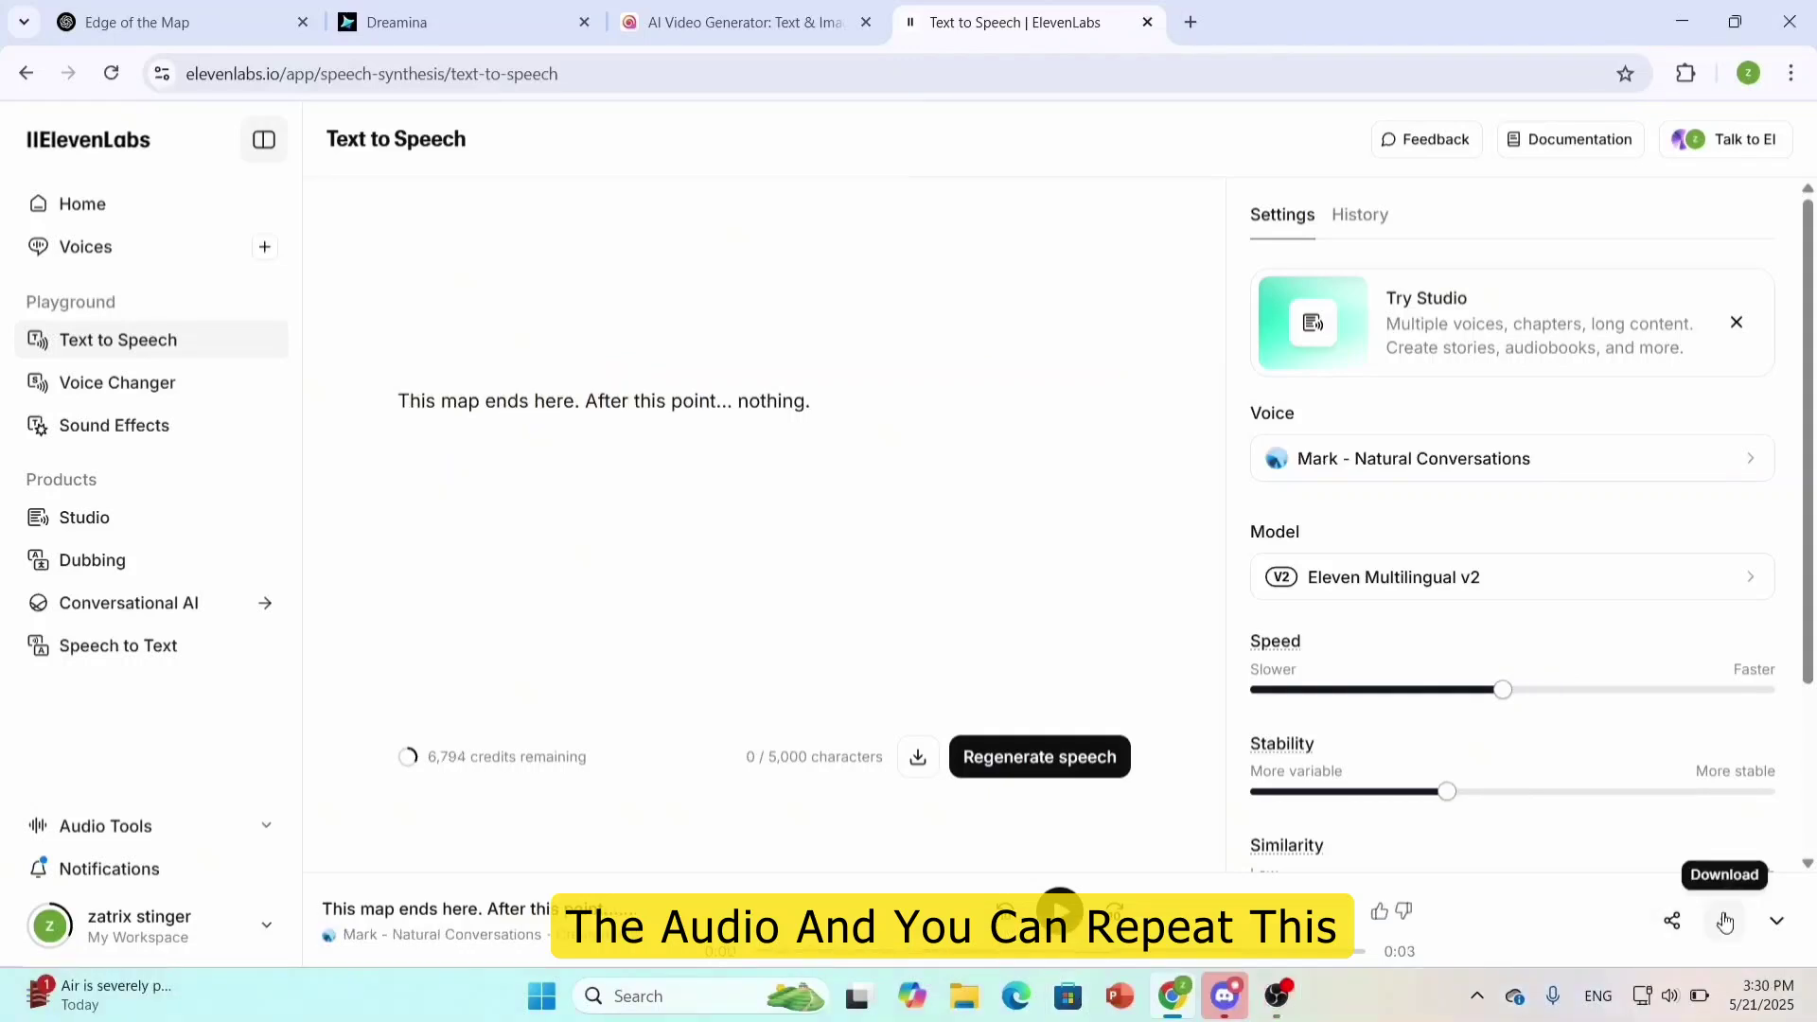
left_click(1724, 922)
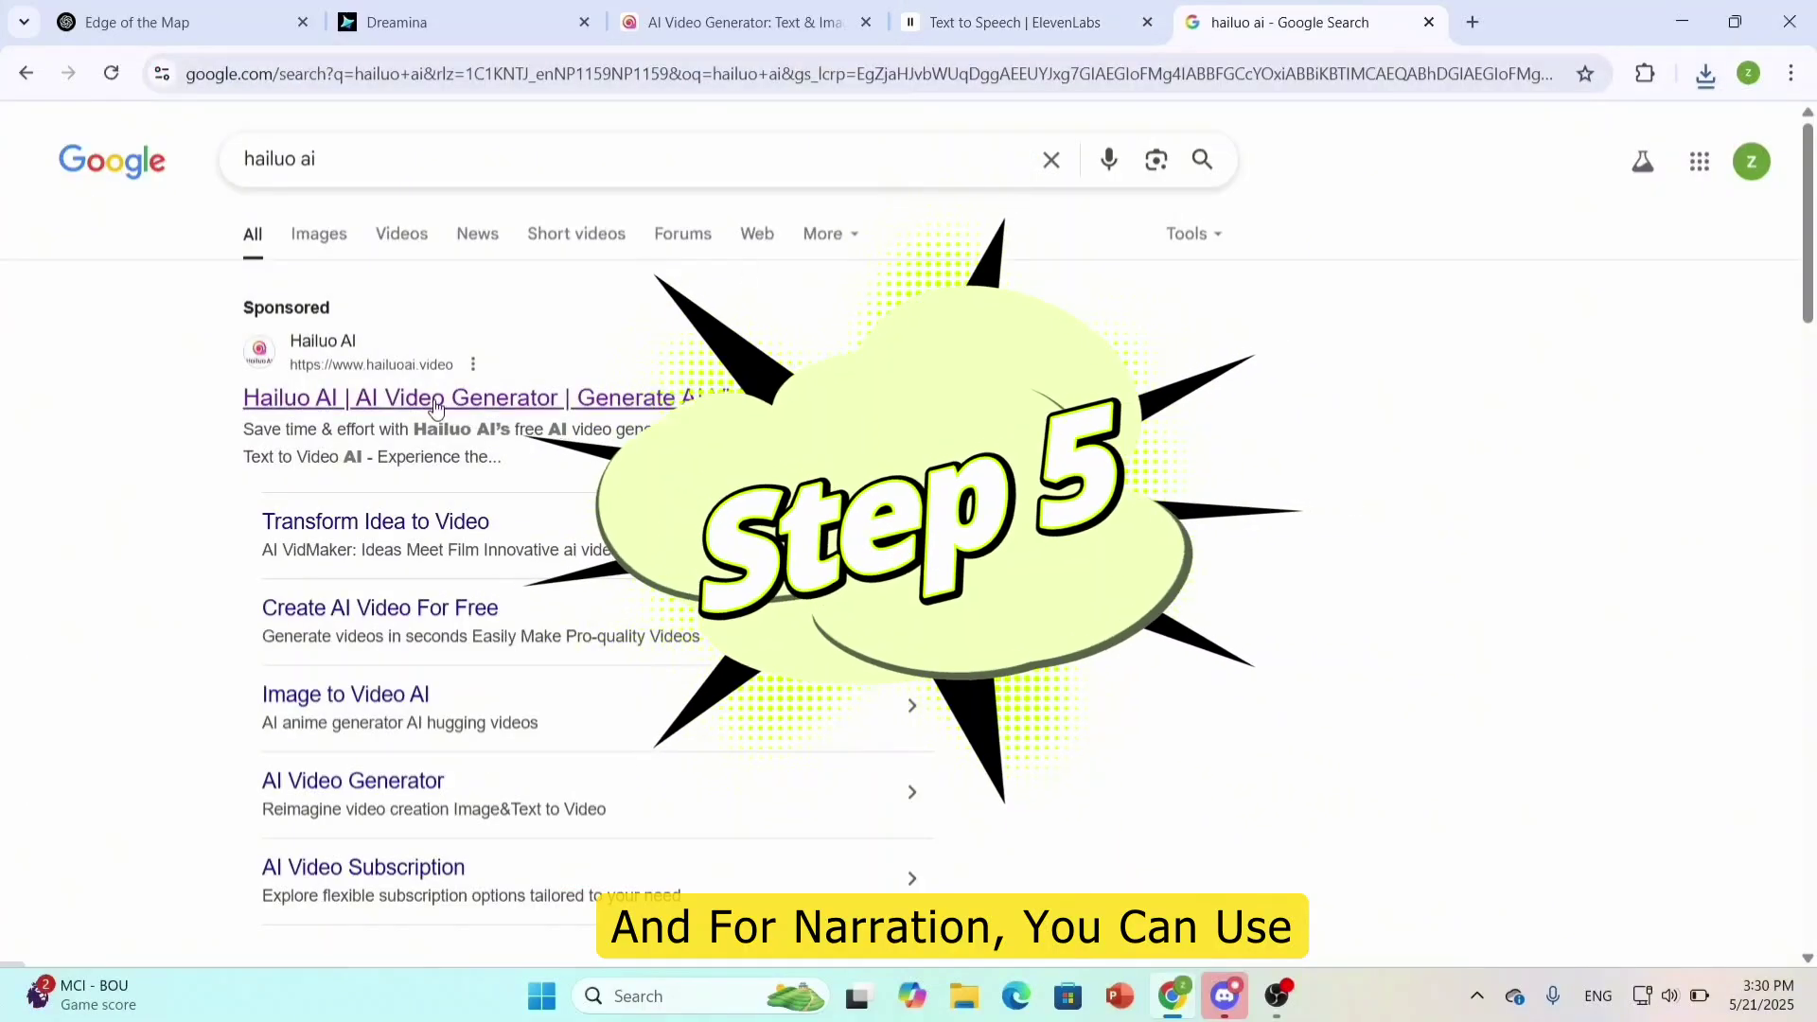
Step: Open Hailuo AI from the search results, go to its audio text-to-speech tool and check the emotion options
left_click(433, 399)
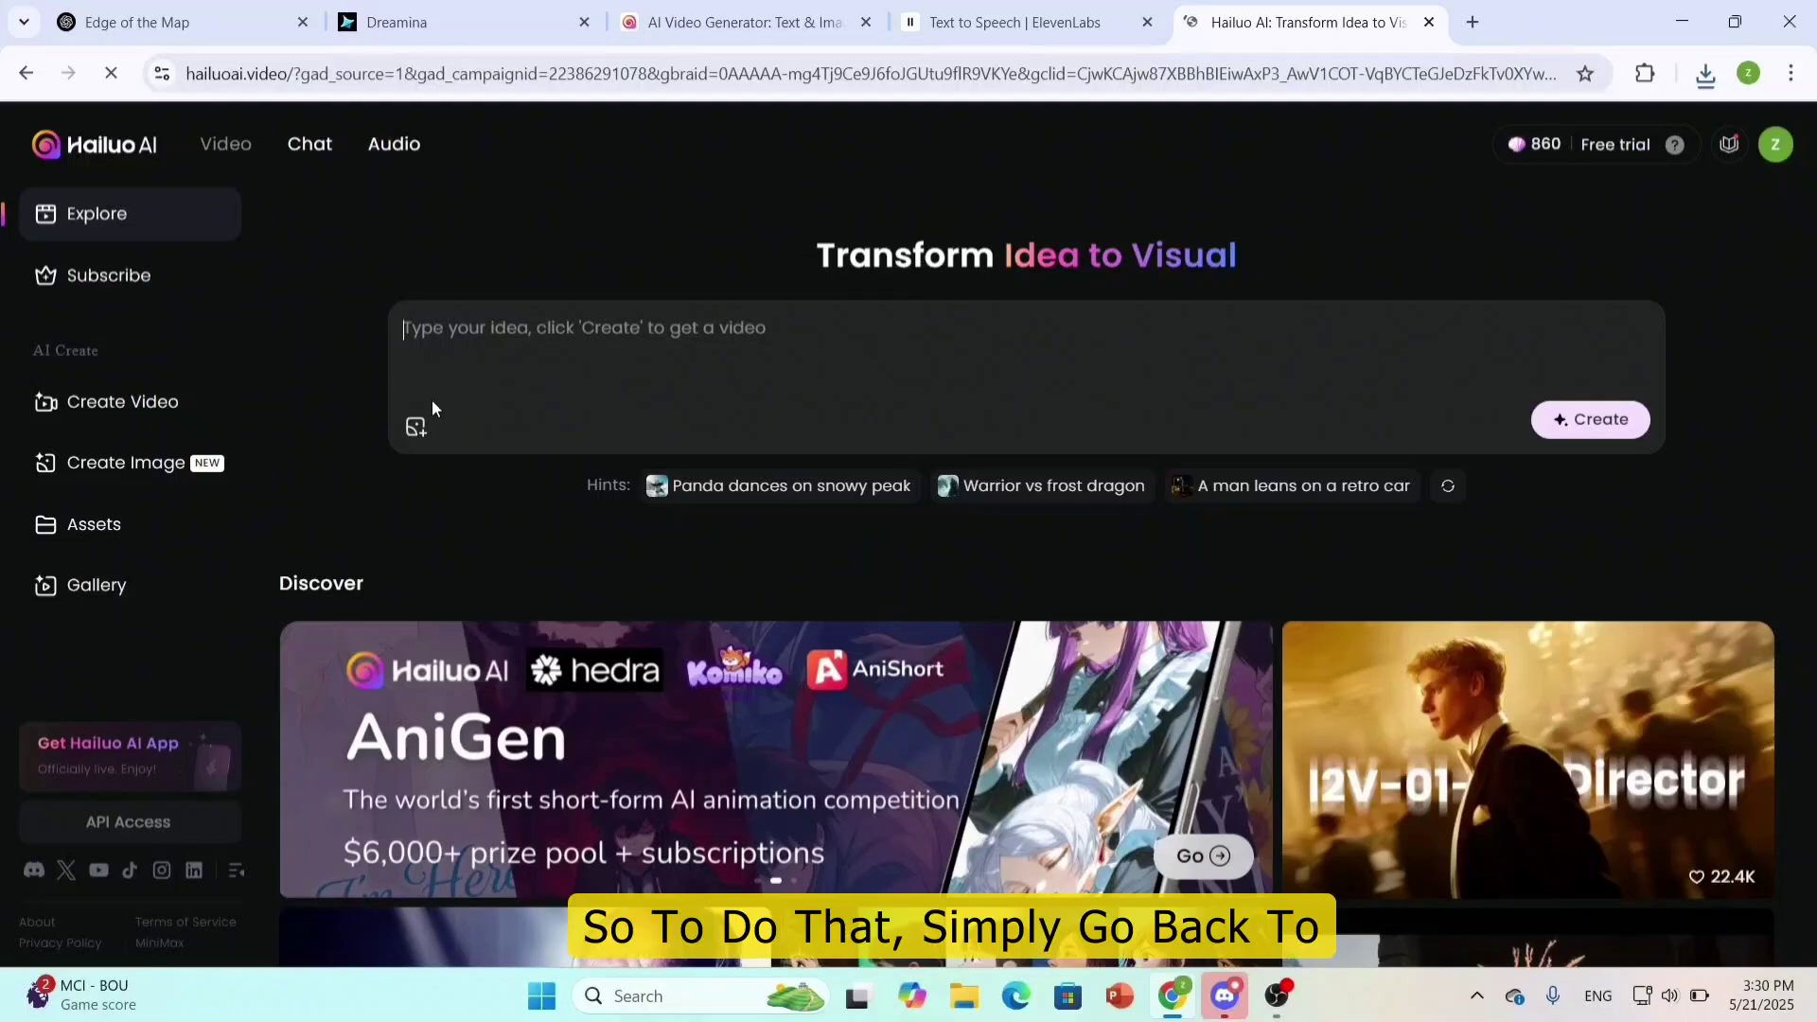
left_click(402, 147)
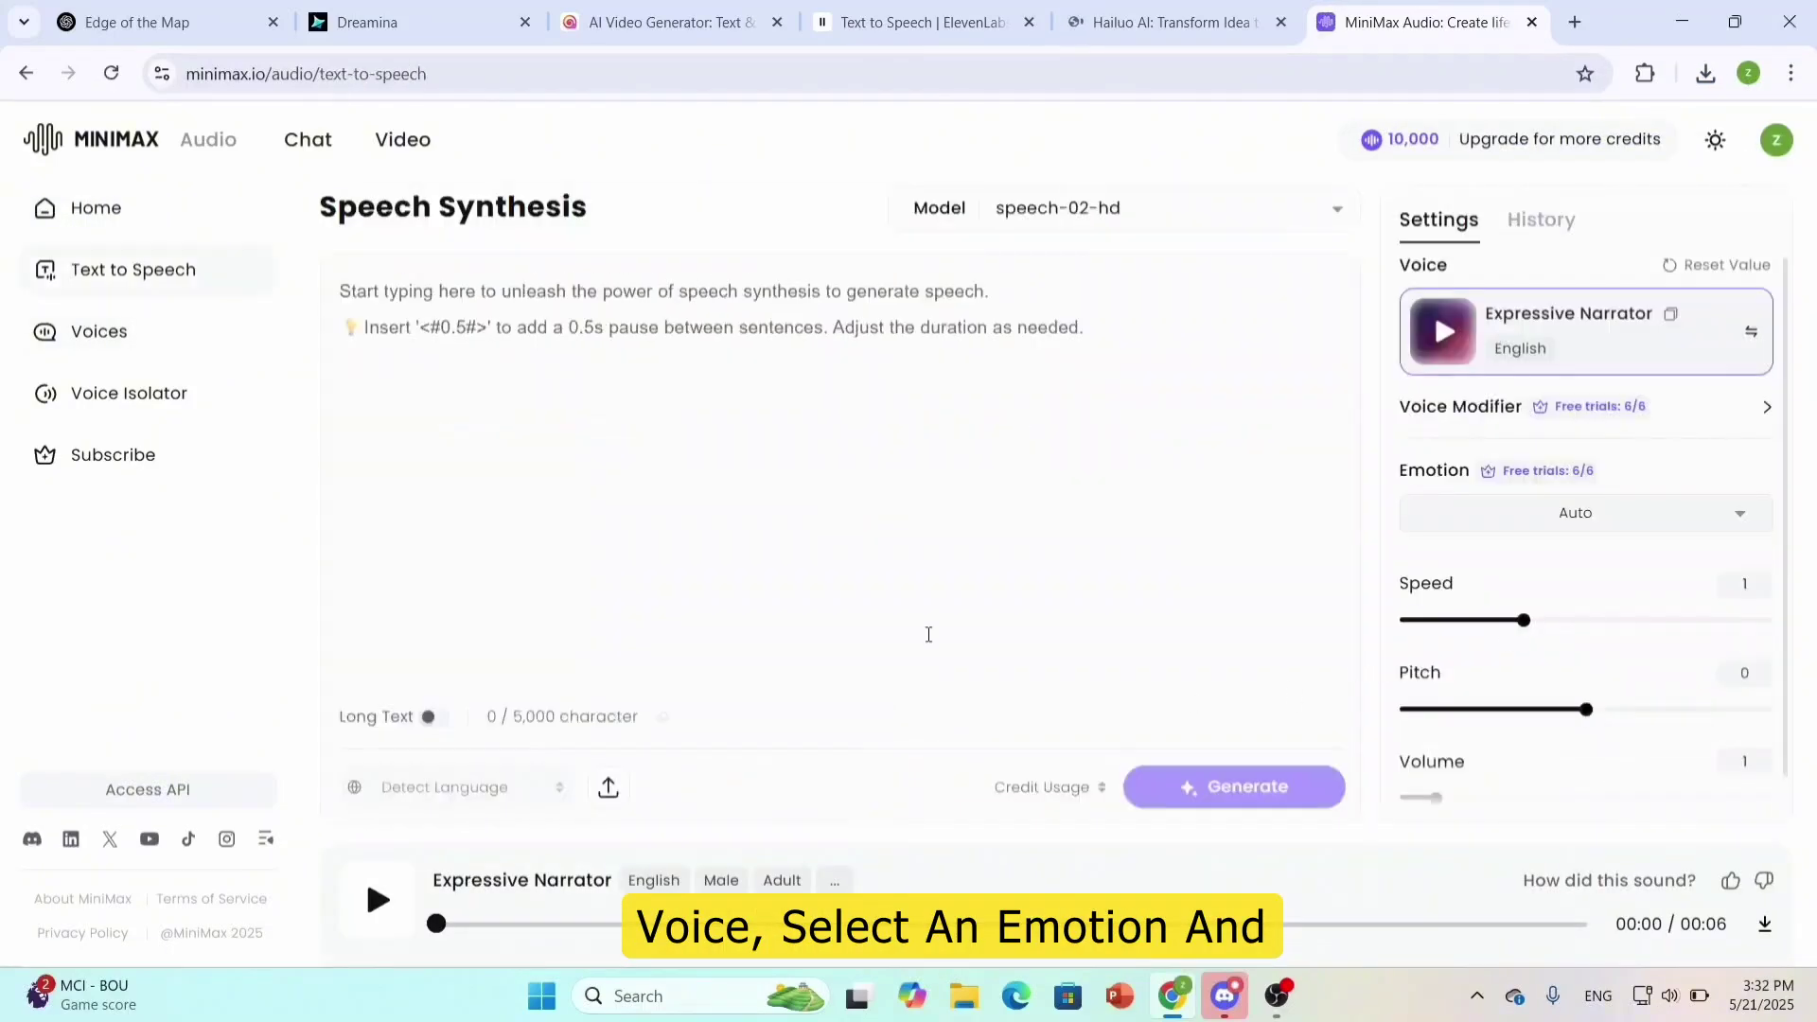
left_click(1575, 511)
left_click(1467, 679)
left_click(736, 566)
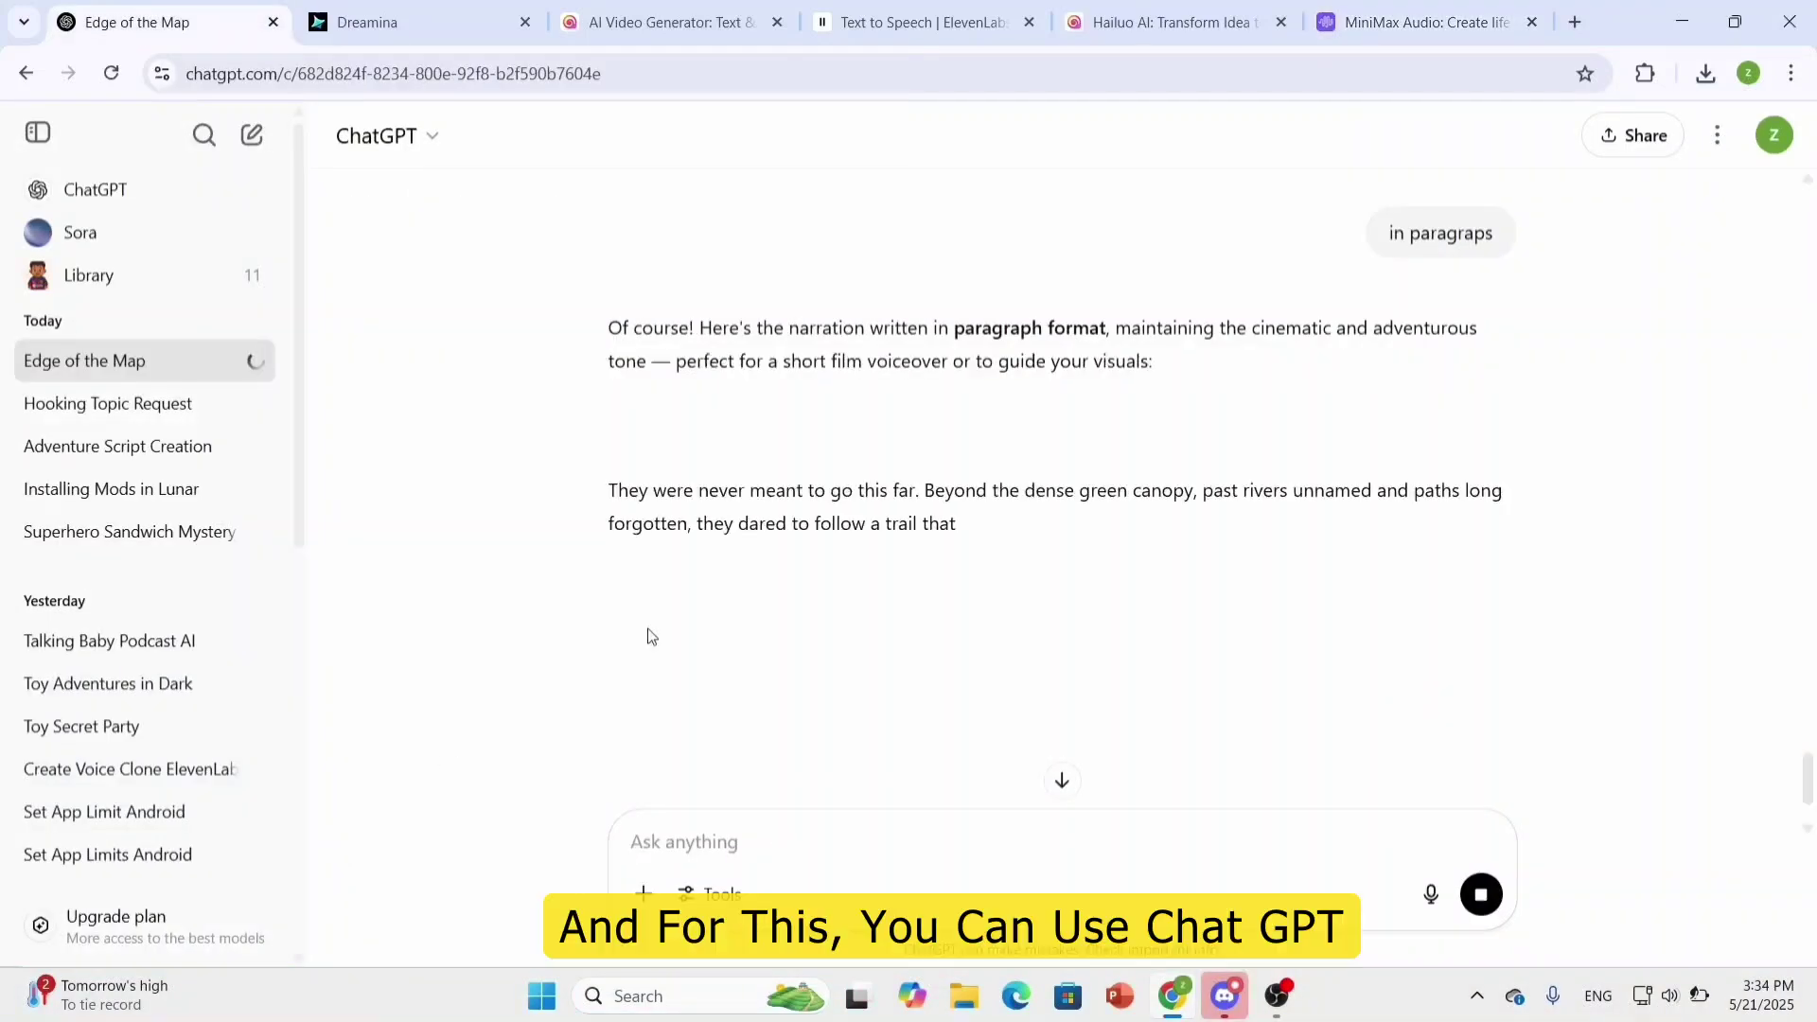
Step: Copy the paragraph narration from ChatGPT into MiniMax Speech Synthesis and generate it with the Expressive Narrator voice
left_click_drag(585, 479, 1148, 580)
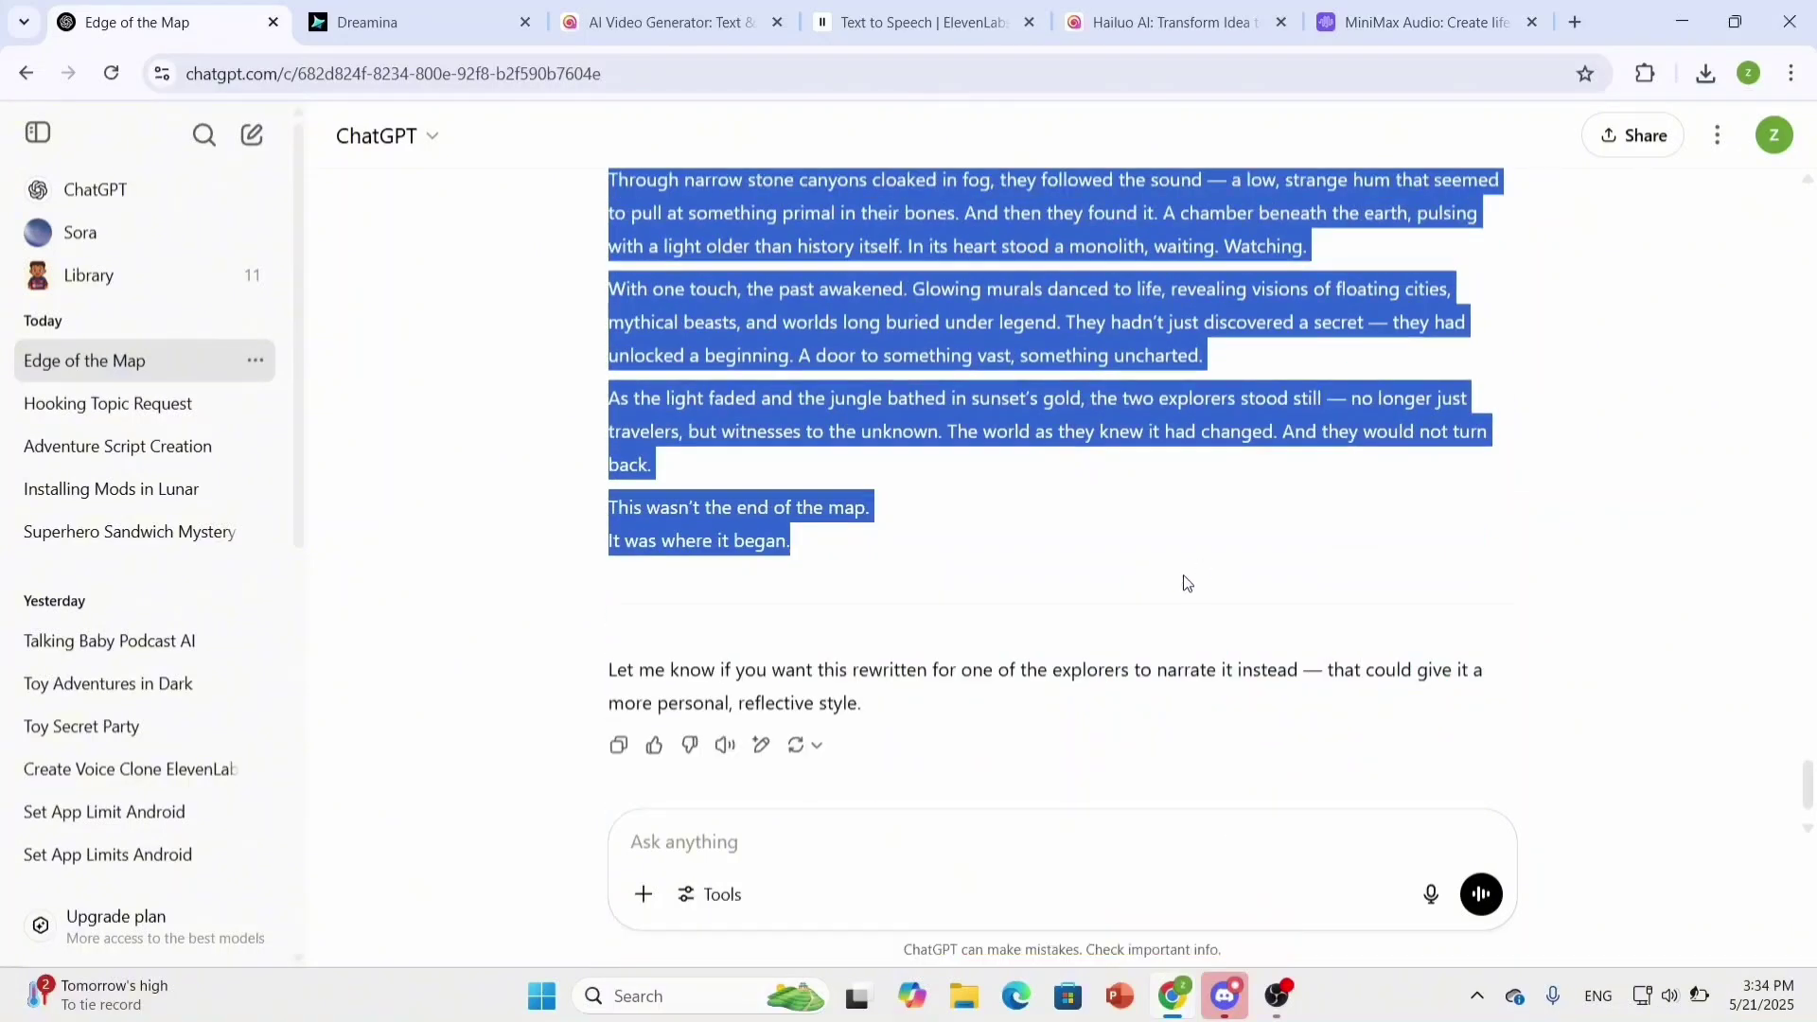
left_click(1320, 11)
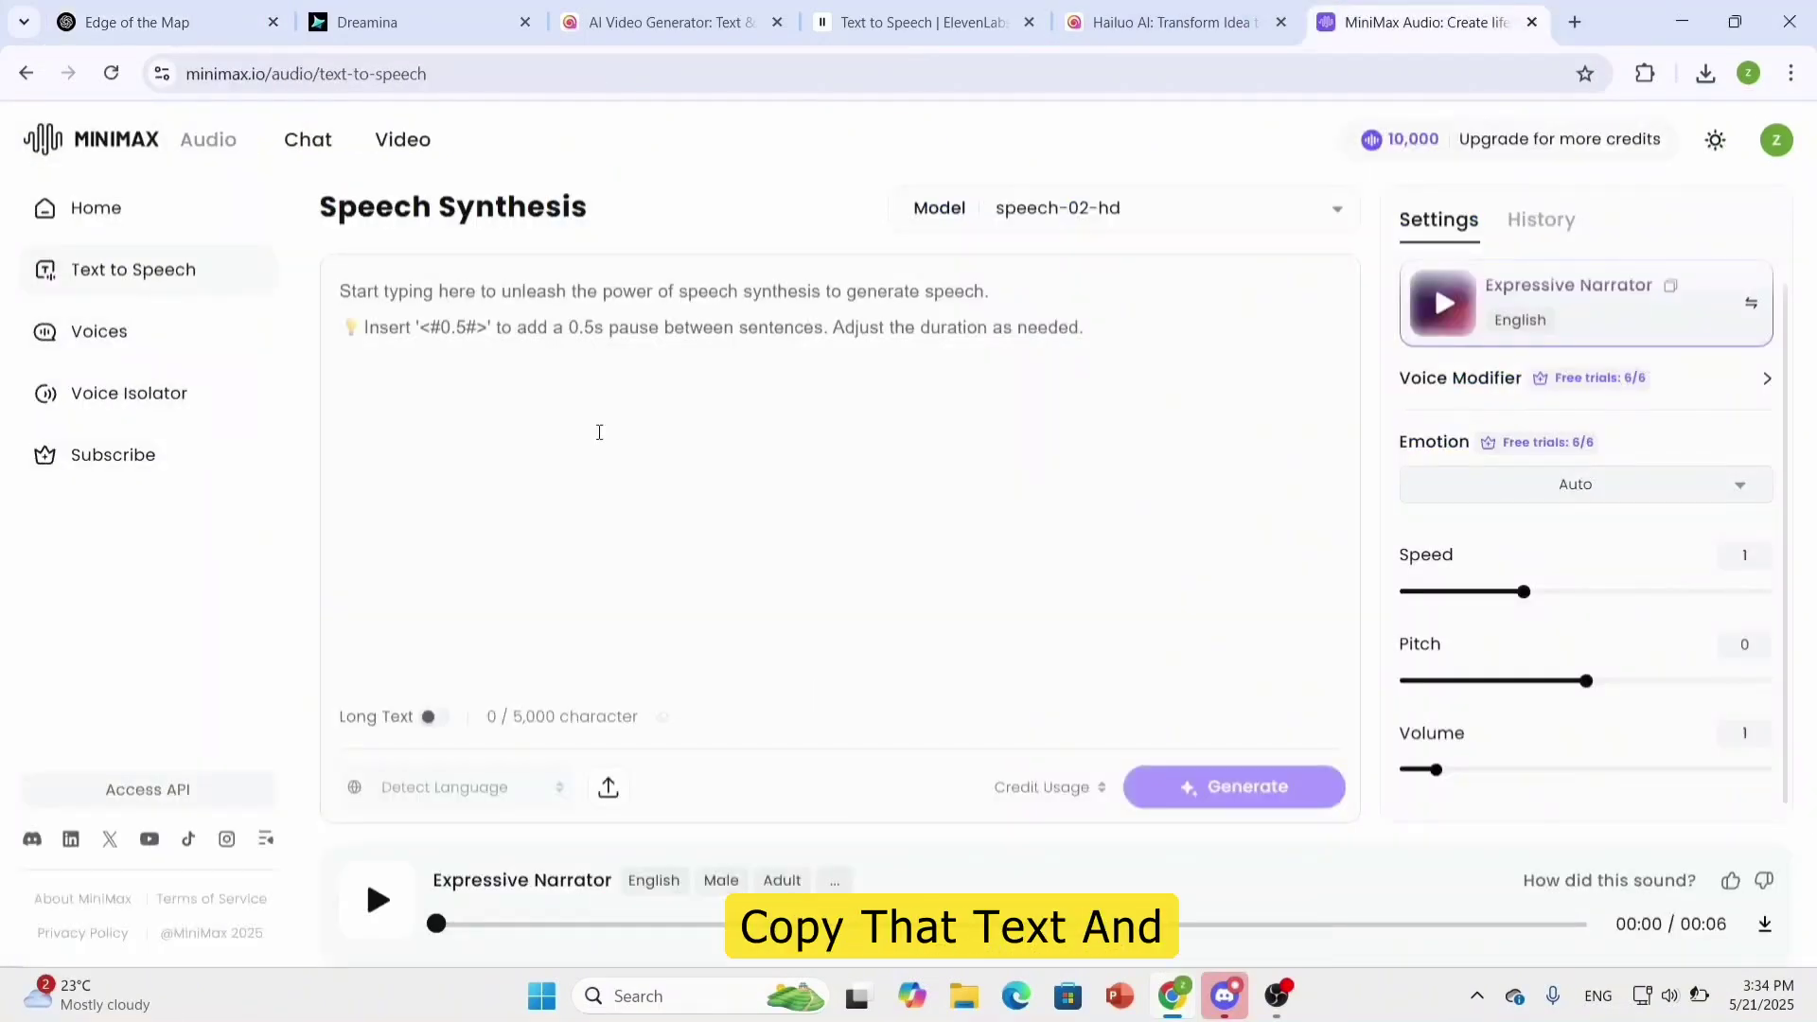
key("ctrl+v")
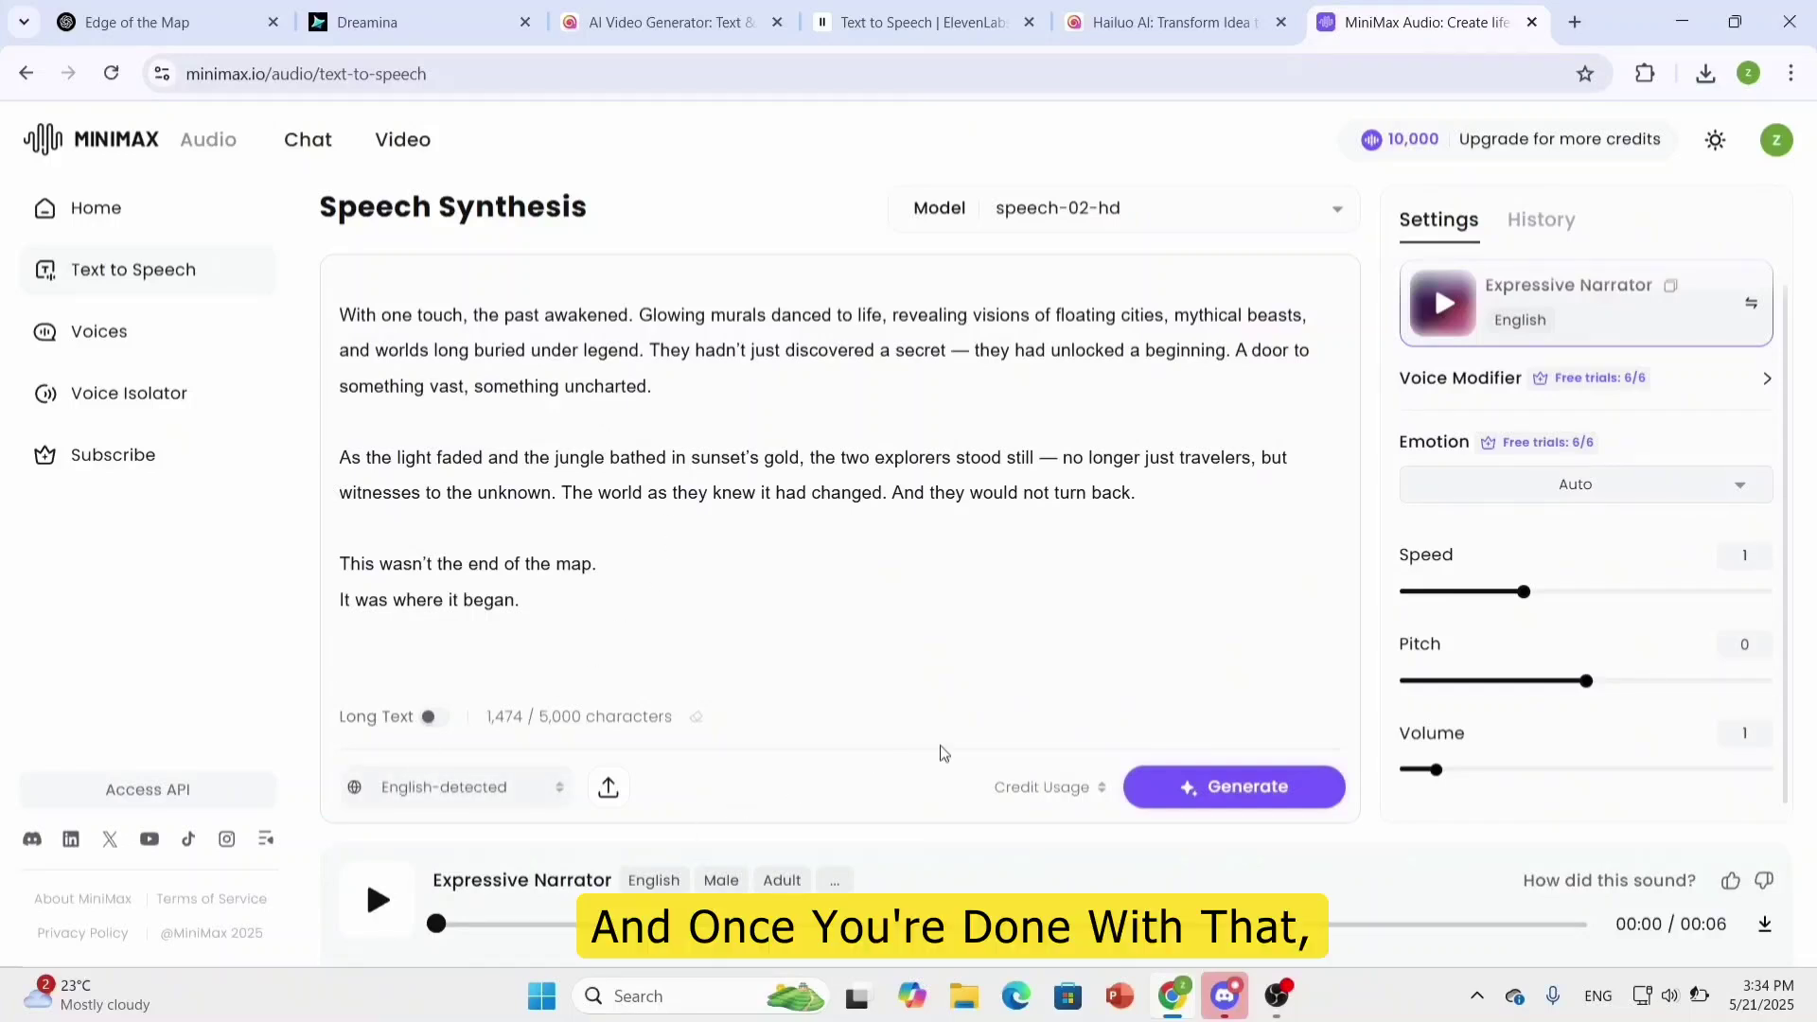
left_click(1234, 797)
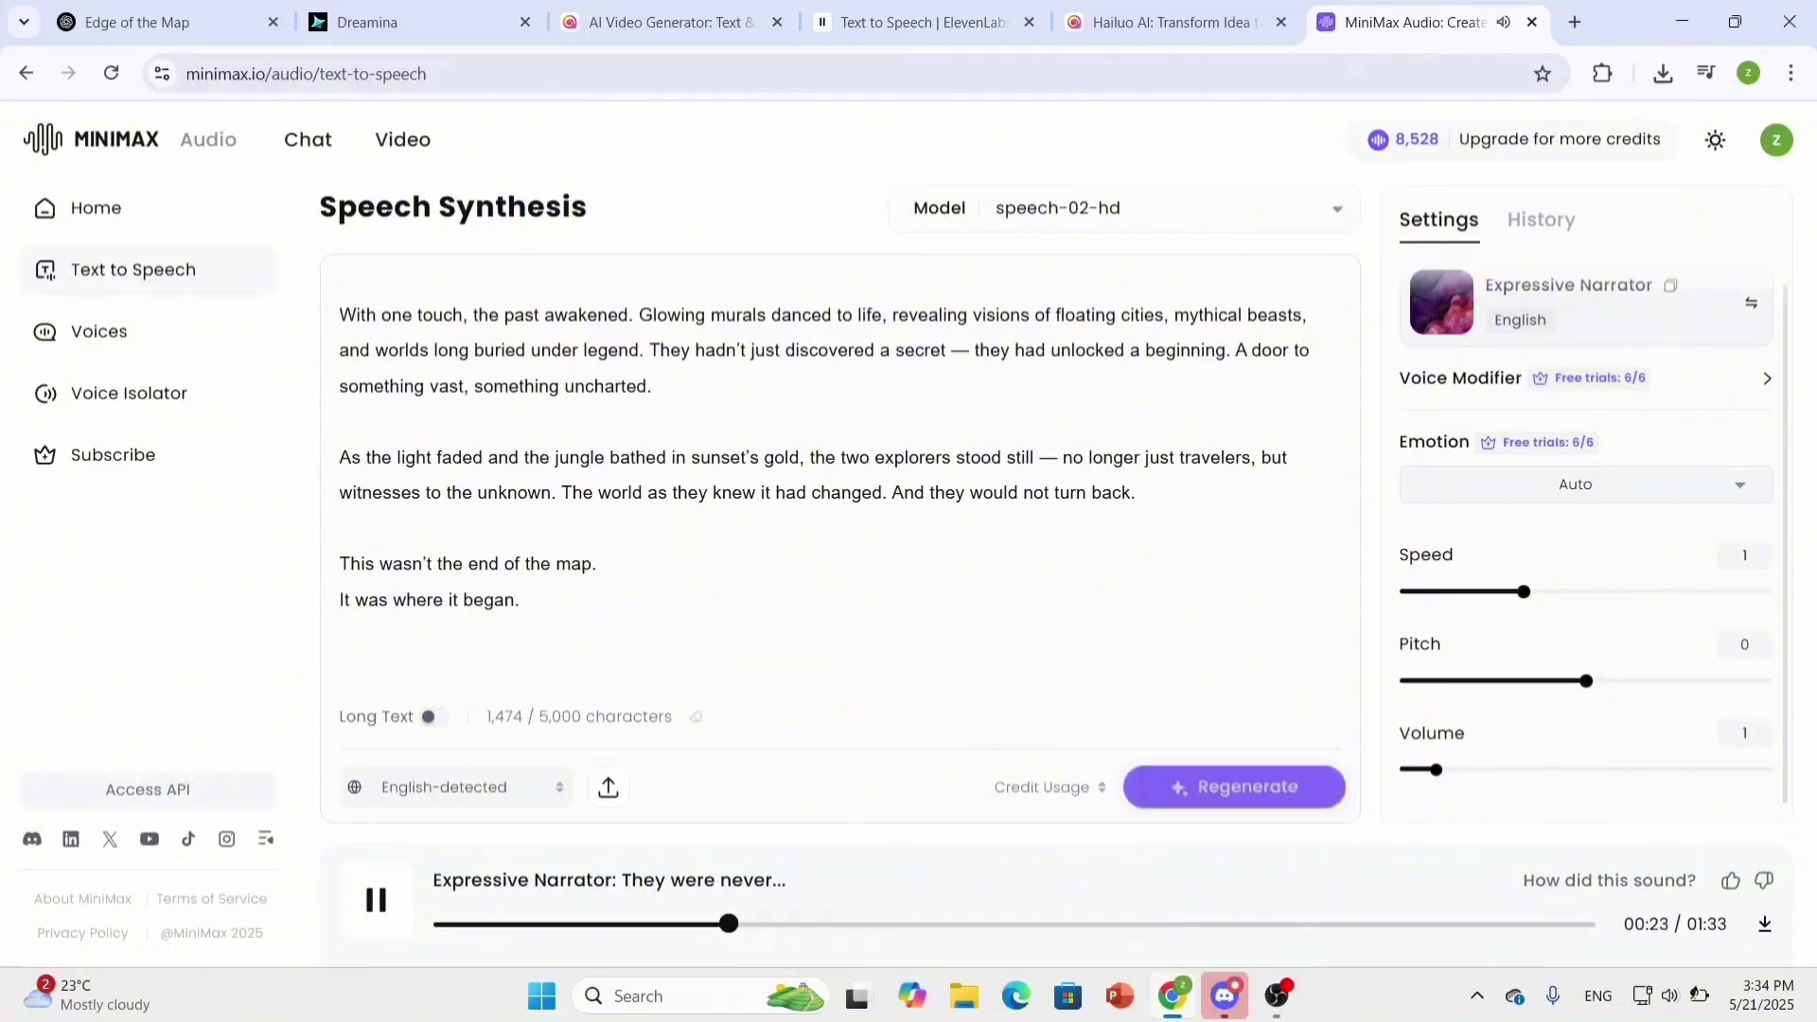
left_click(383, 913)
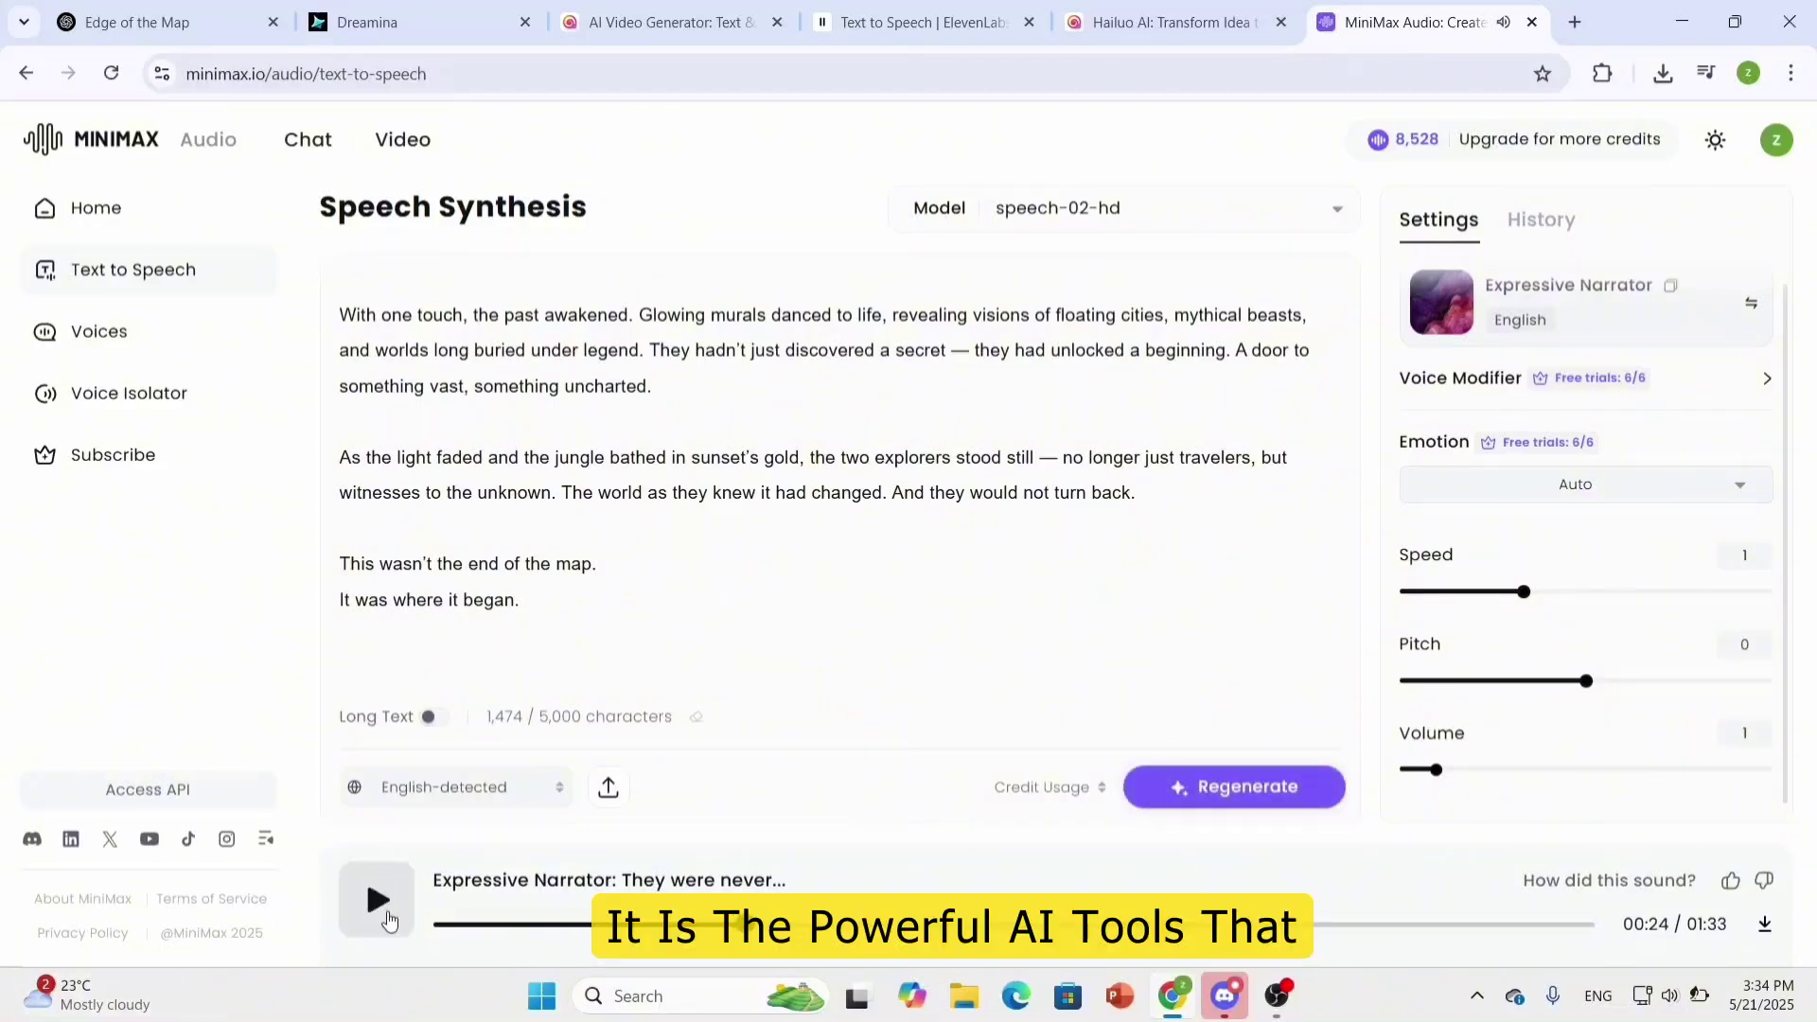
Step: Open Magic Hour in a new tab, claim the daily 100 free credits and choose the Lip Sync tool
left_click(1573, 22)
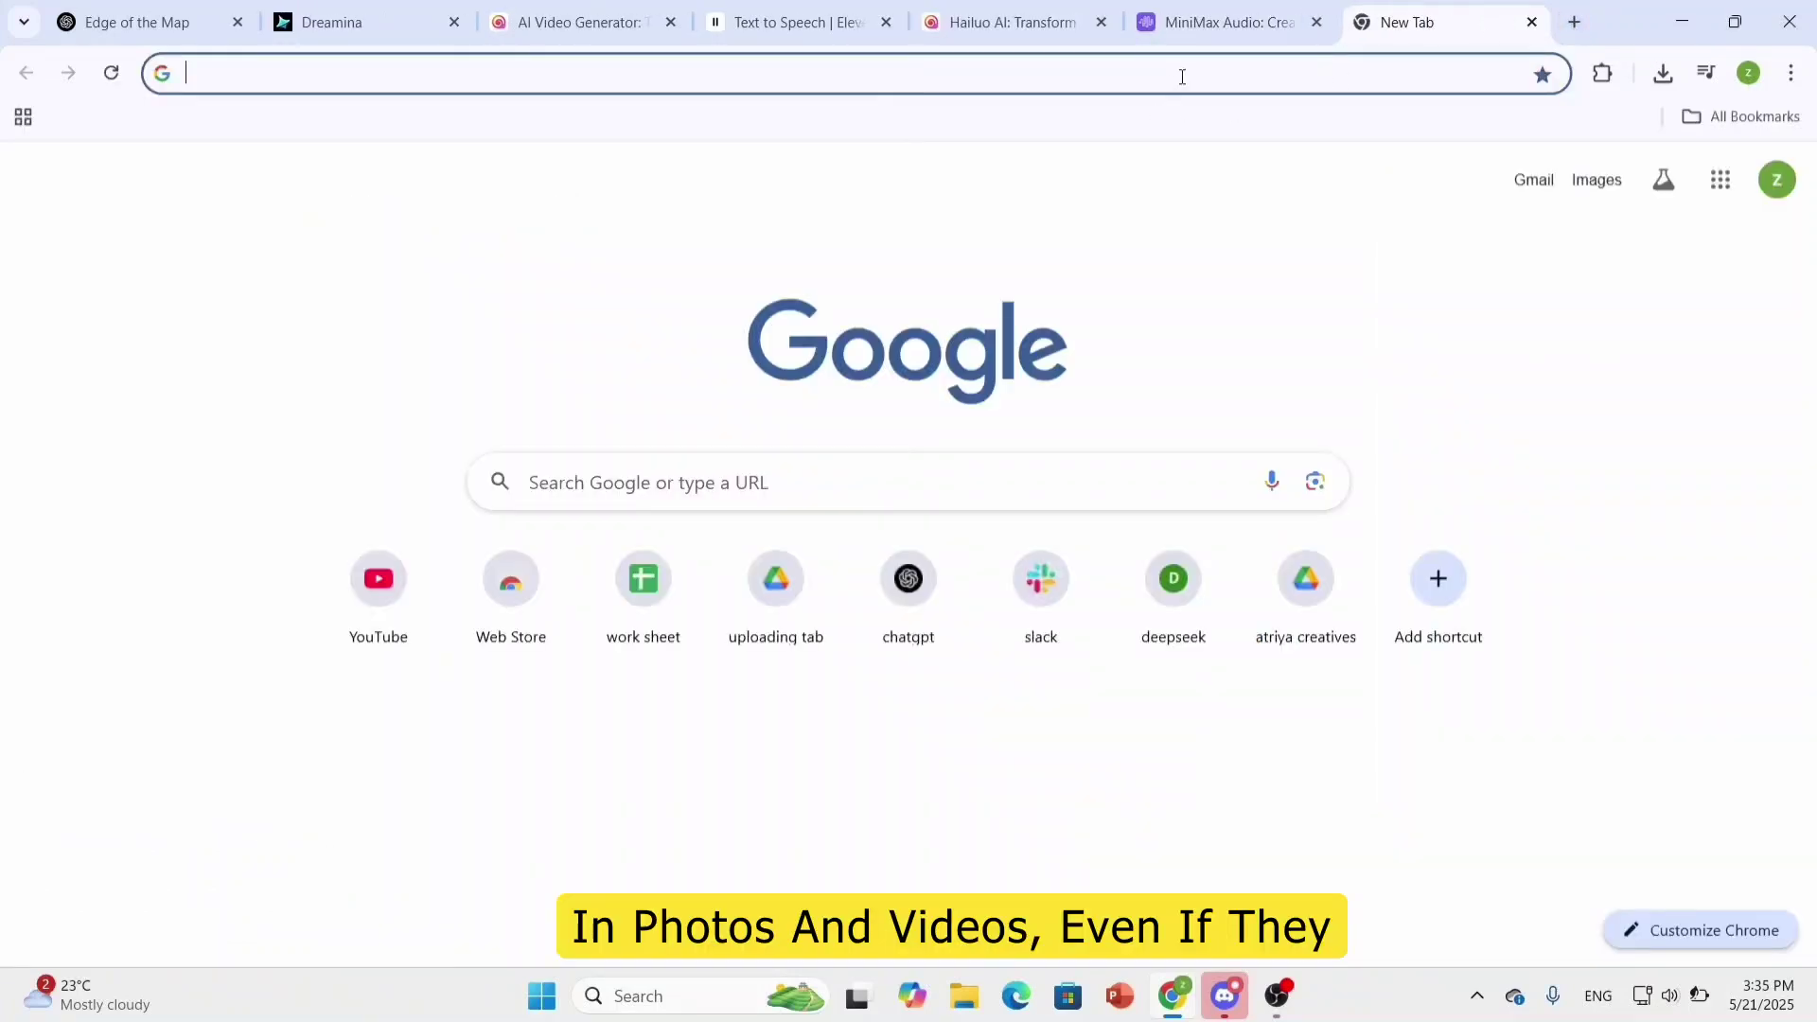
key("ctrl+3")
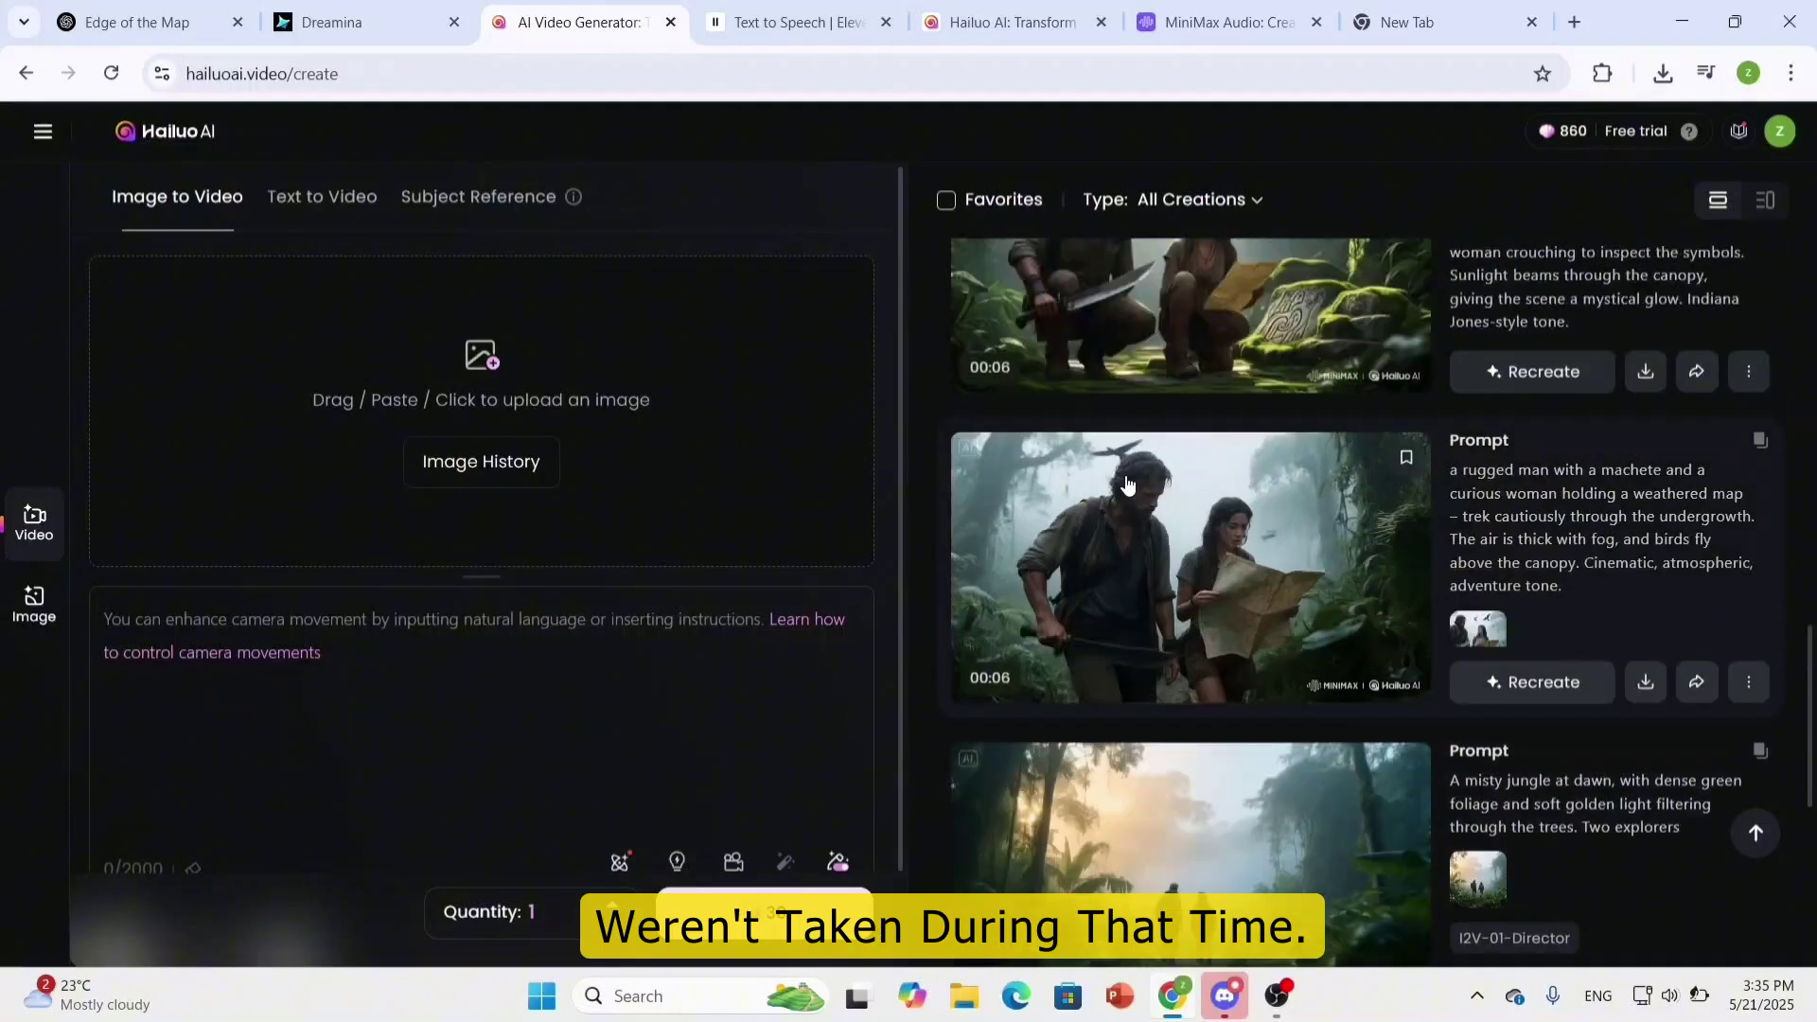
left_click(1173, 589)
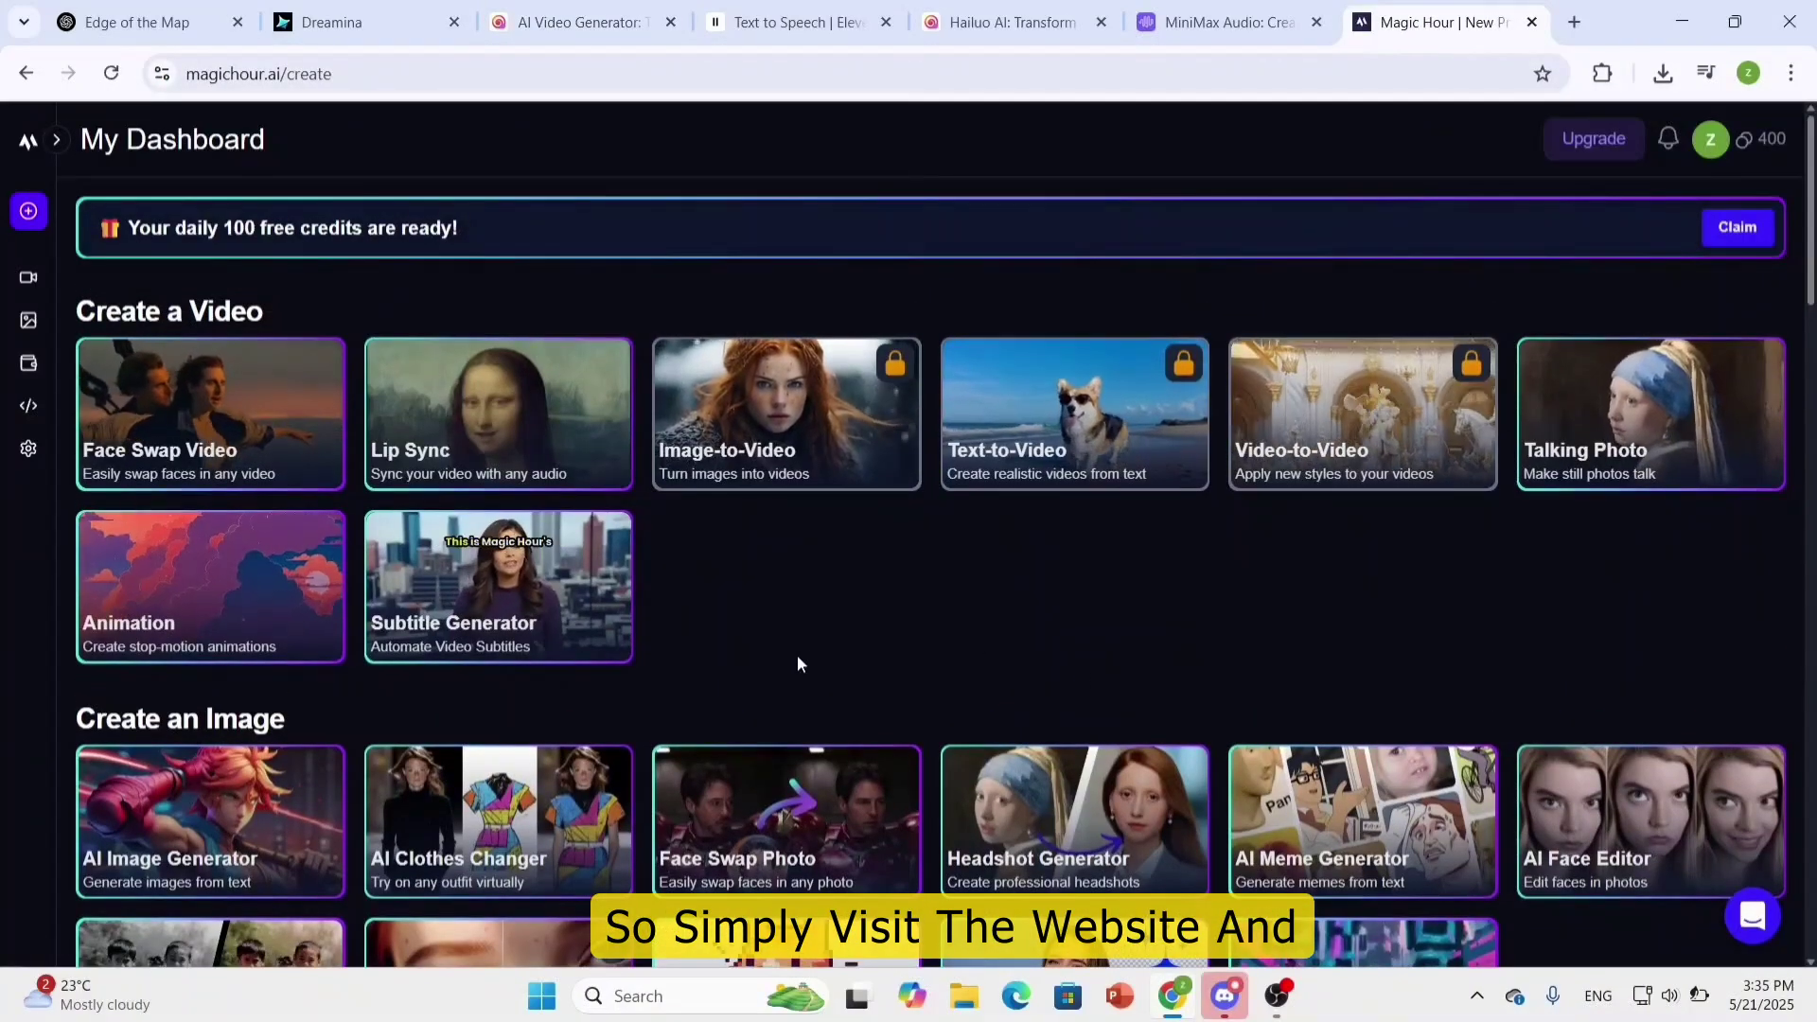
left_click(539, 252)
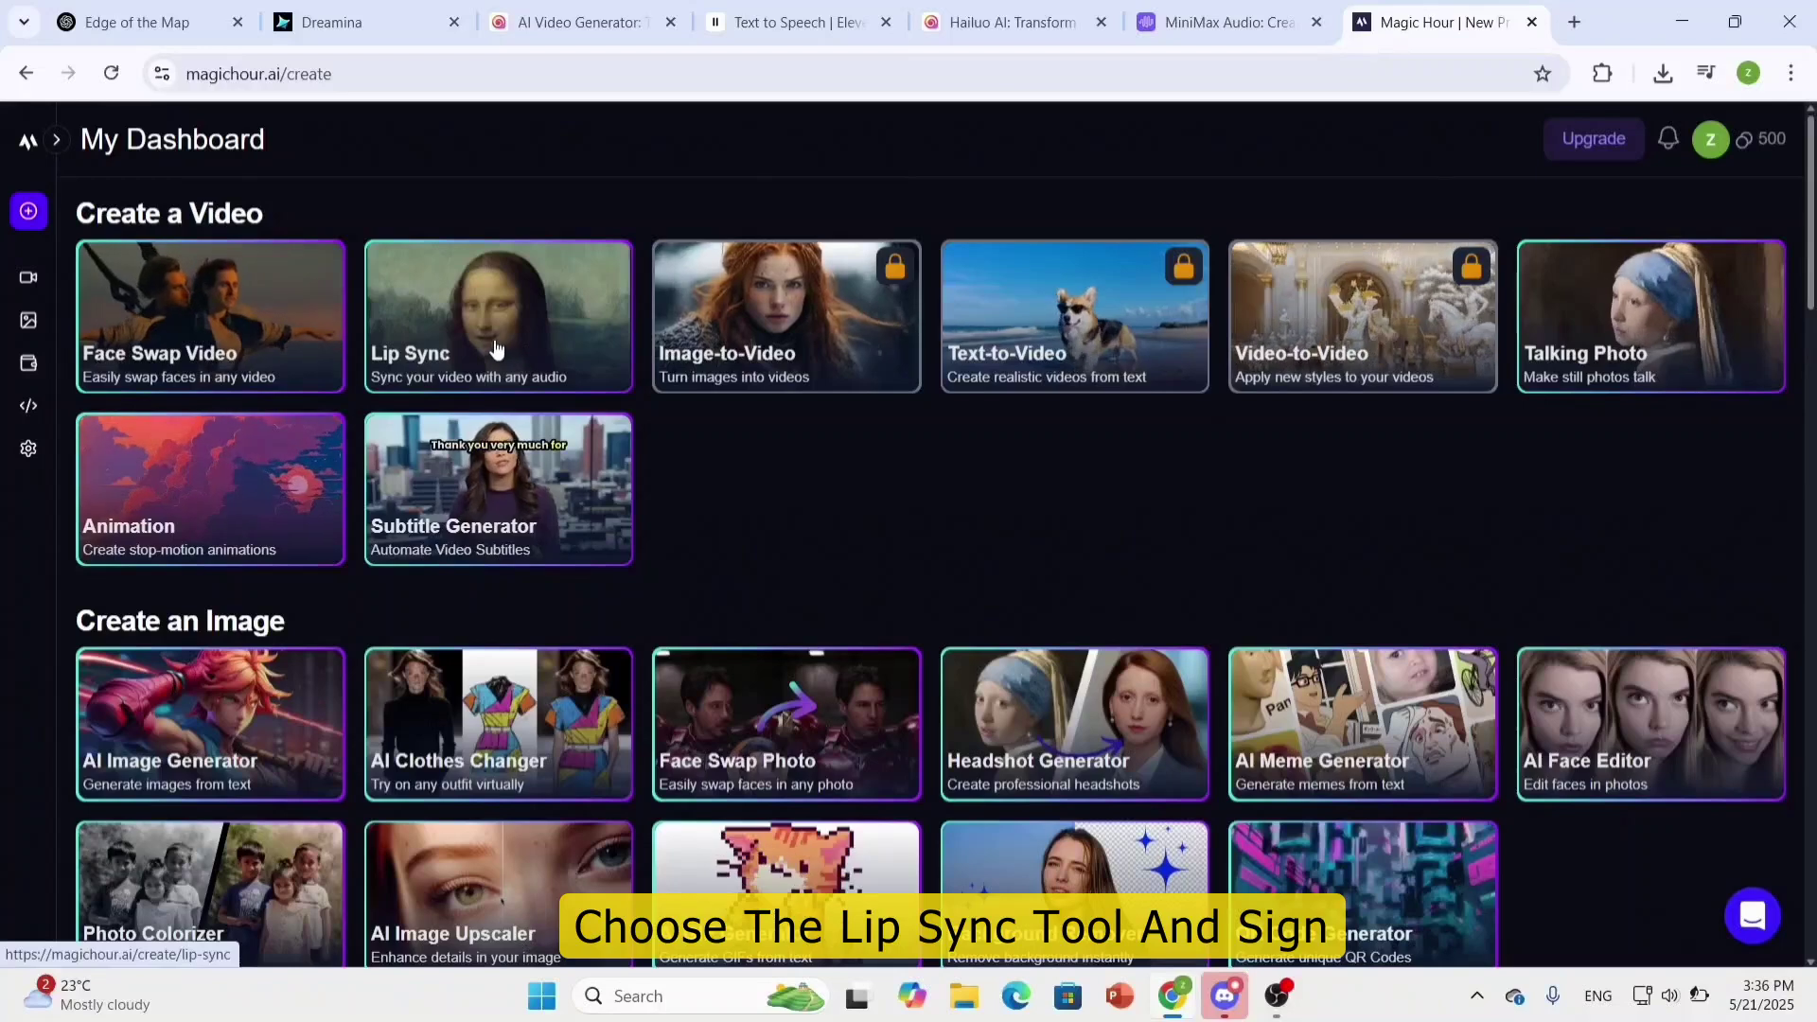
left_click(494, 338)
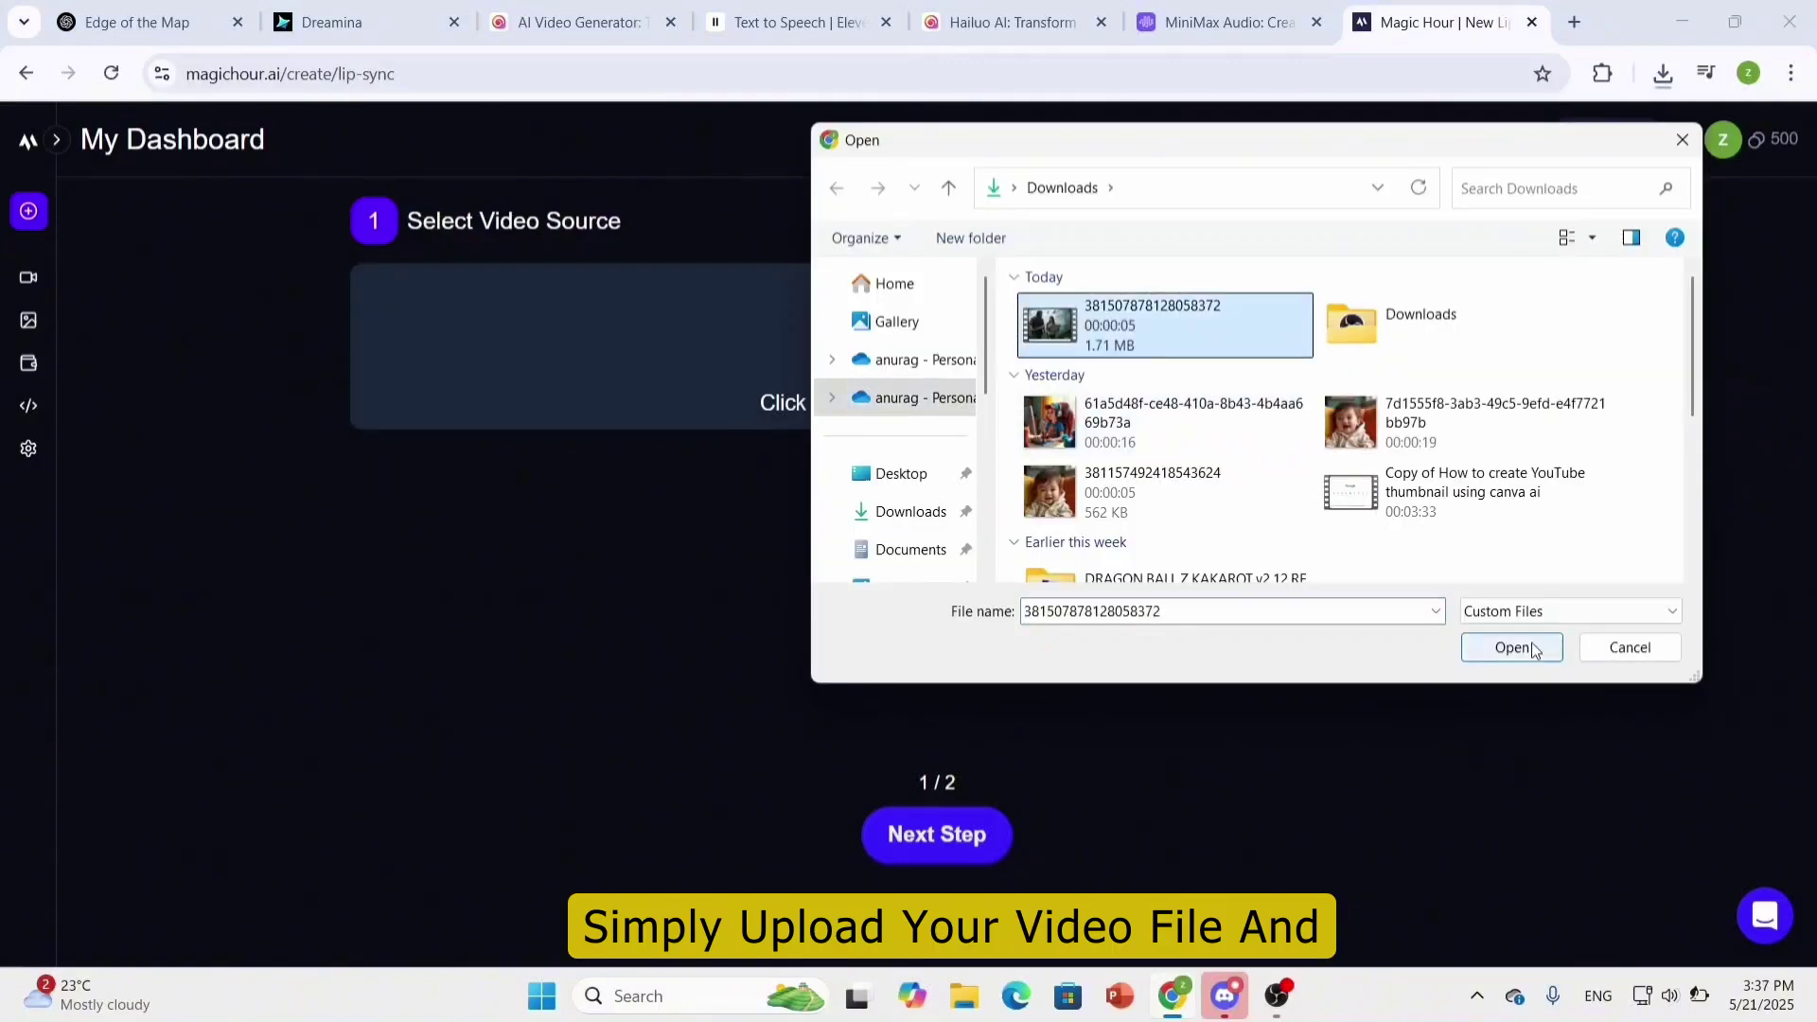
left_click(1513, 640)
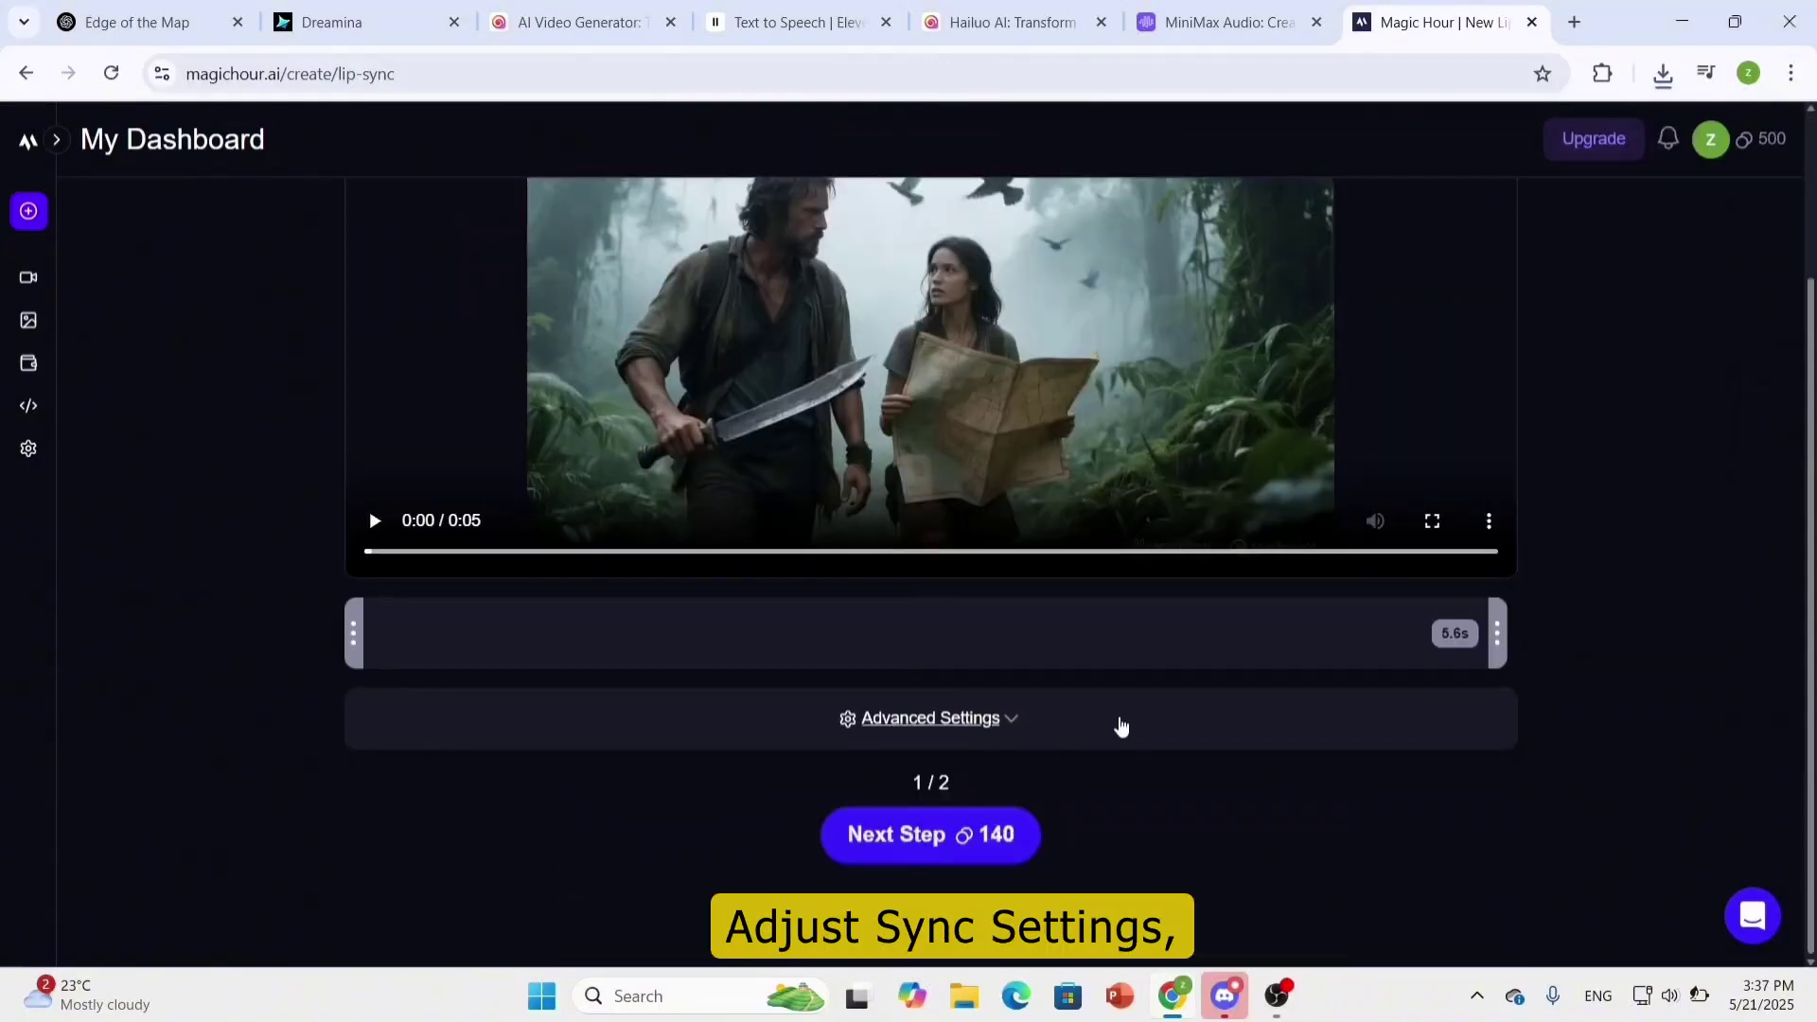
left_click(1050, 729)
left_click(478, 552)
type(".6")
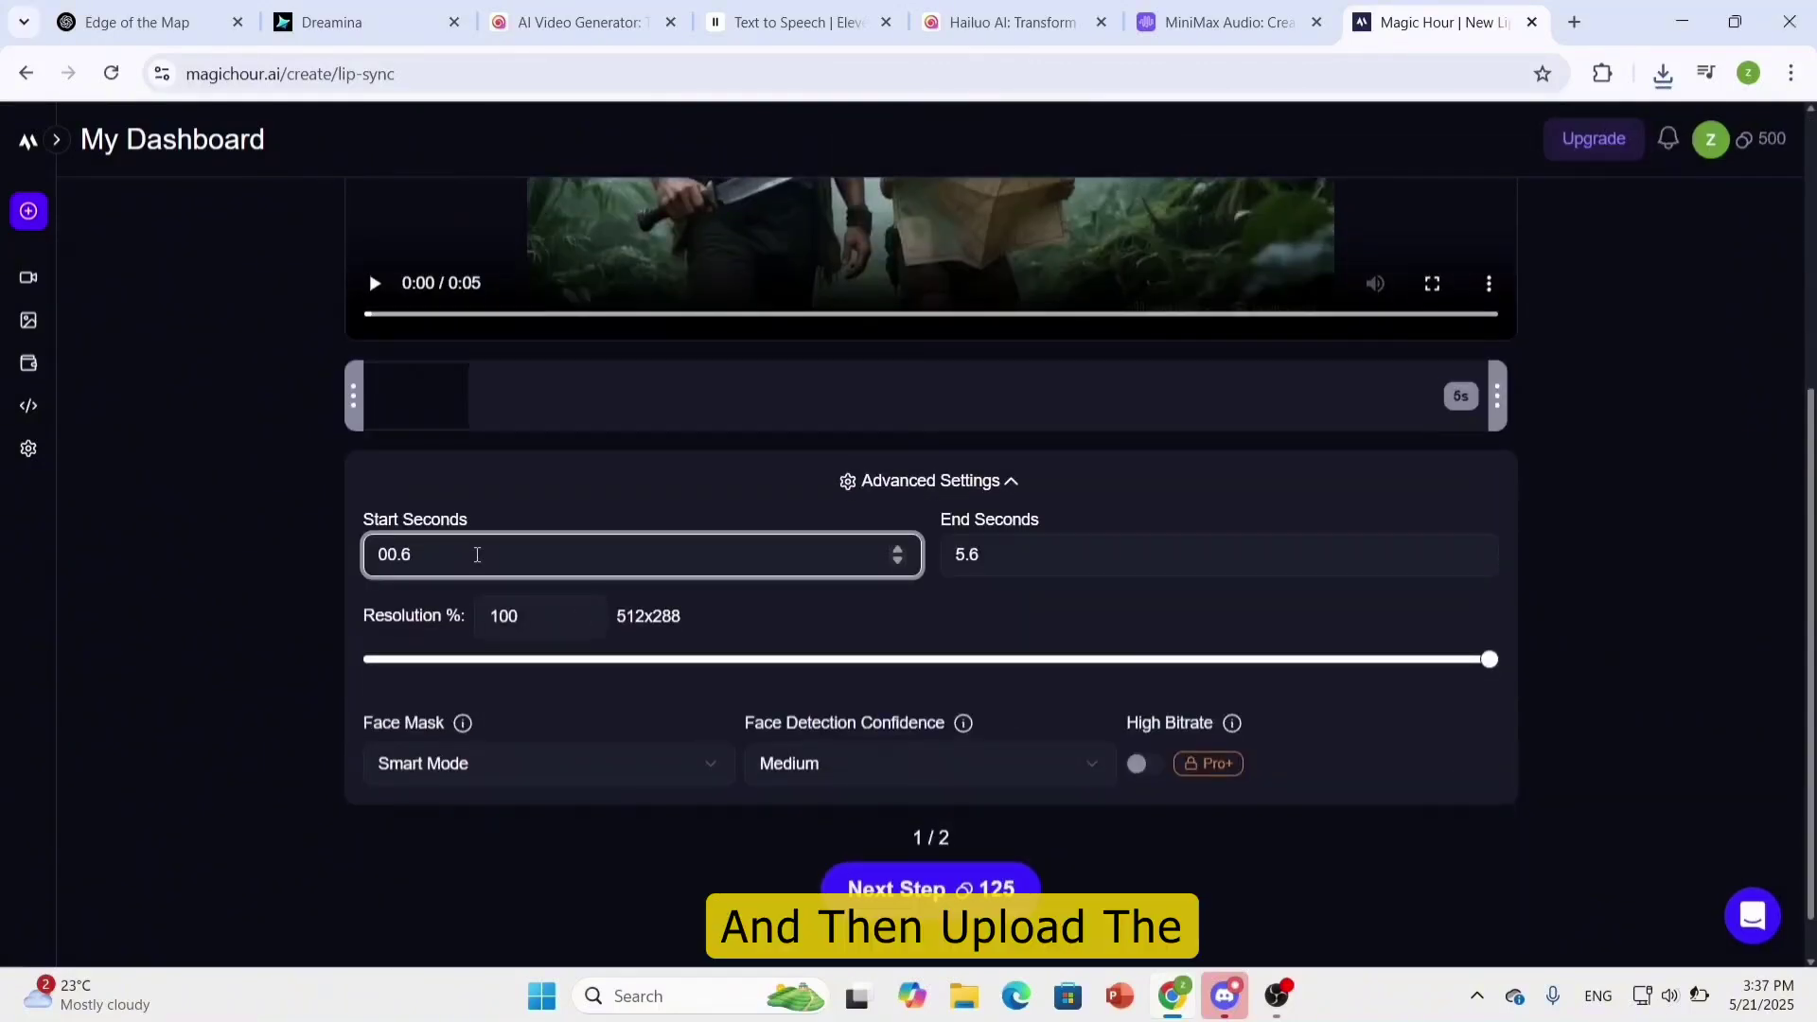
Step: Upload the ElevenLabs_2025-05-21T09_54_02 MP3 as the lip-sync audio and render the video
left_click(930, 888)
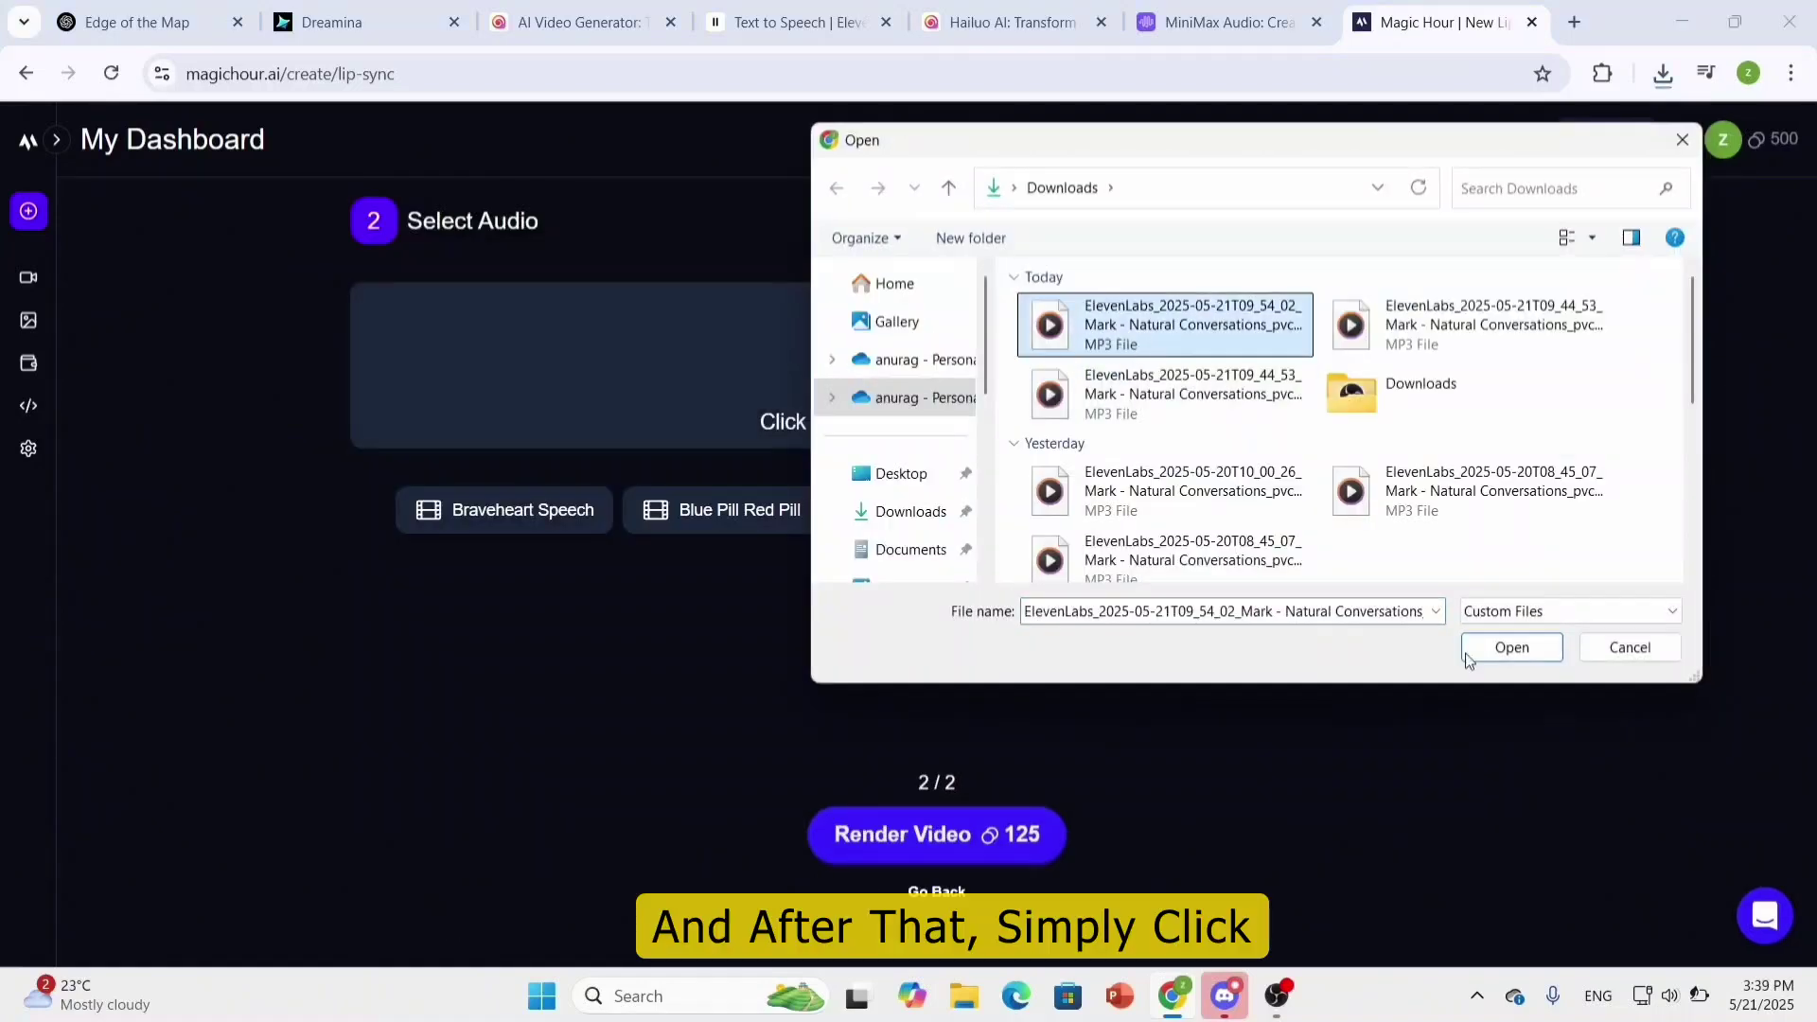
left_click(1508, 644)
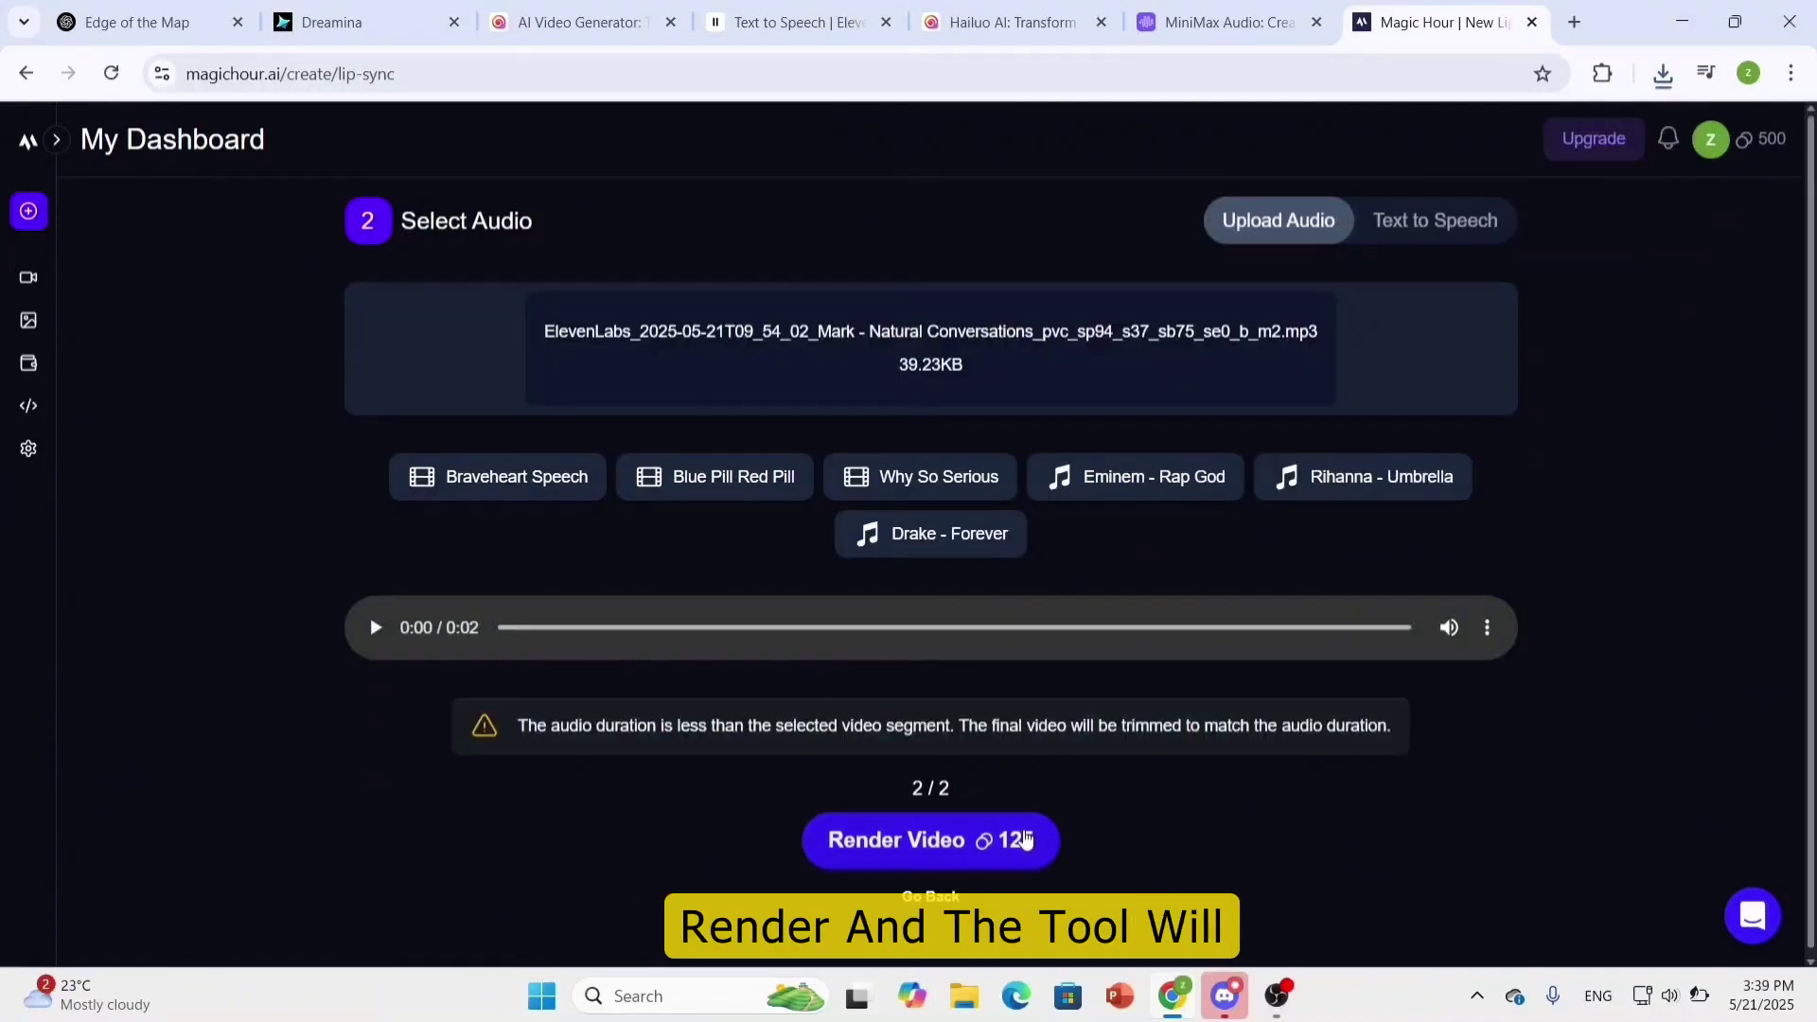
left_click(930, 839)
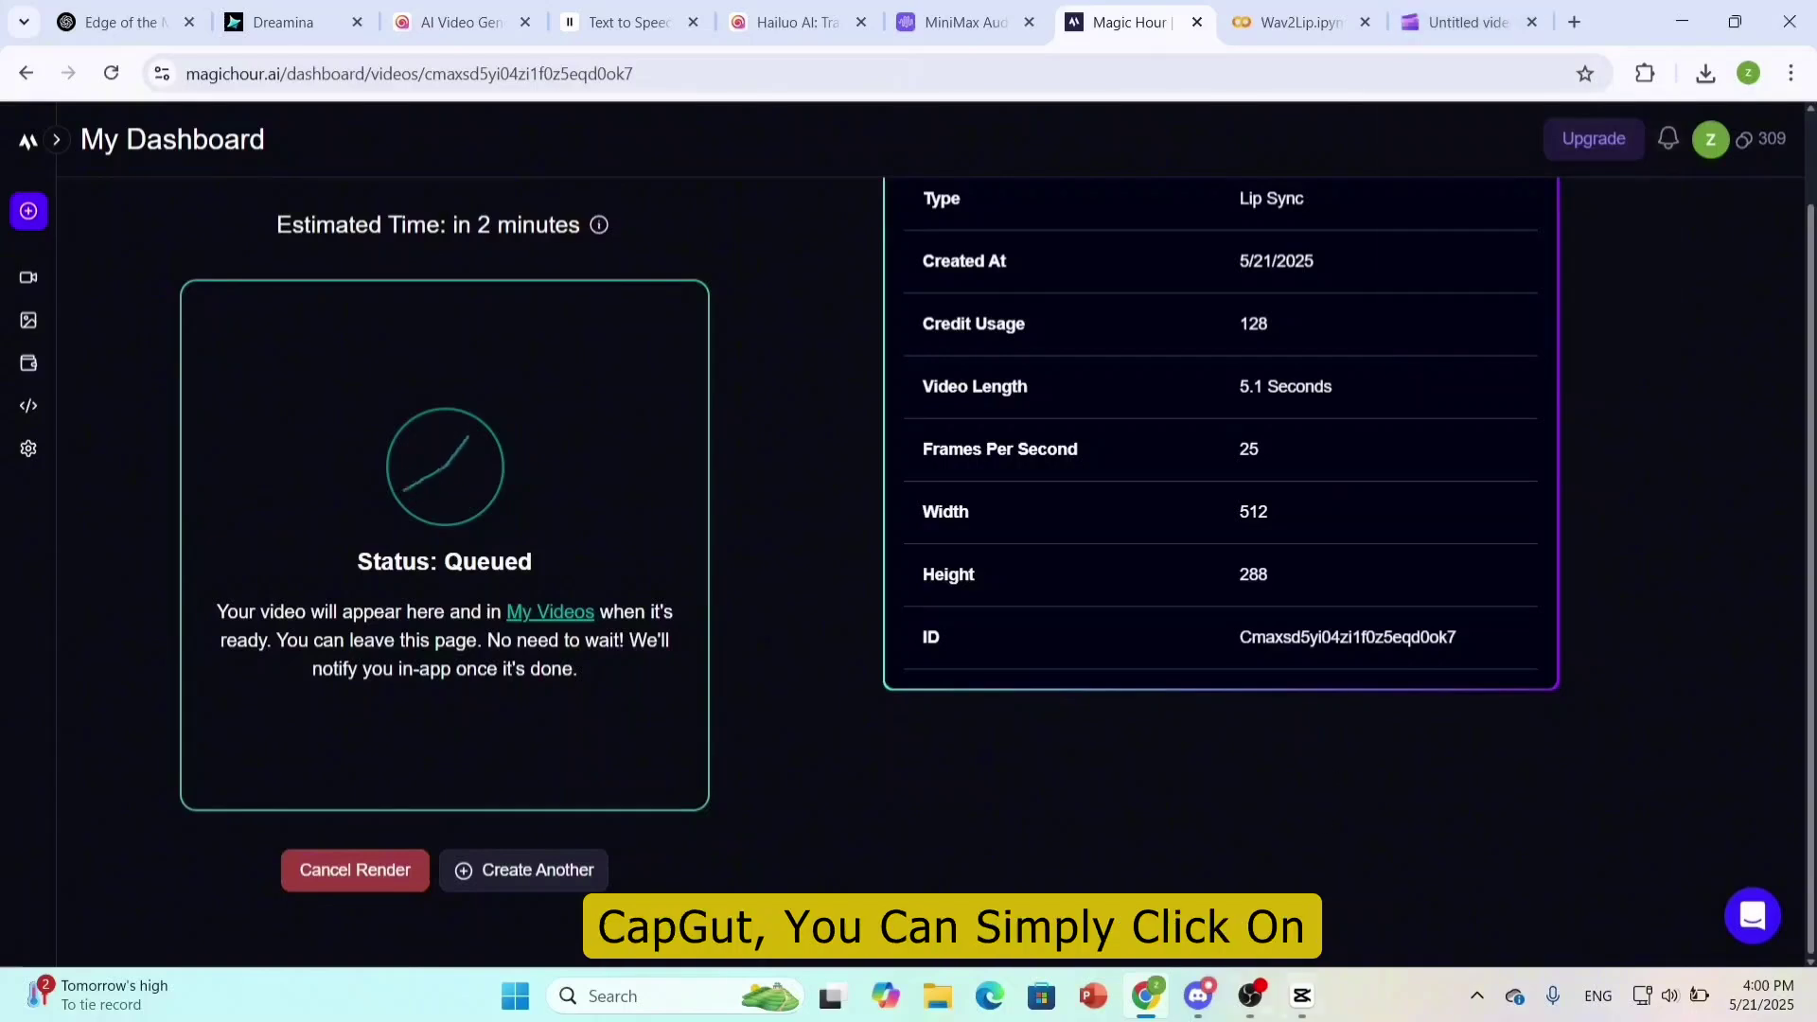
Step: Switch to CapCut and import the generated video clips from the Downloads folder into the project
left_click(1301, 995)
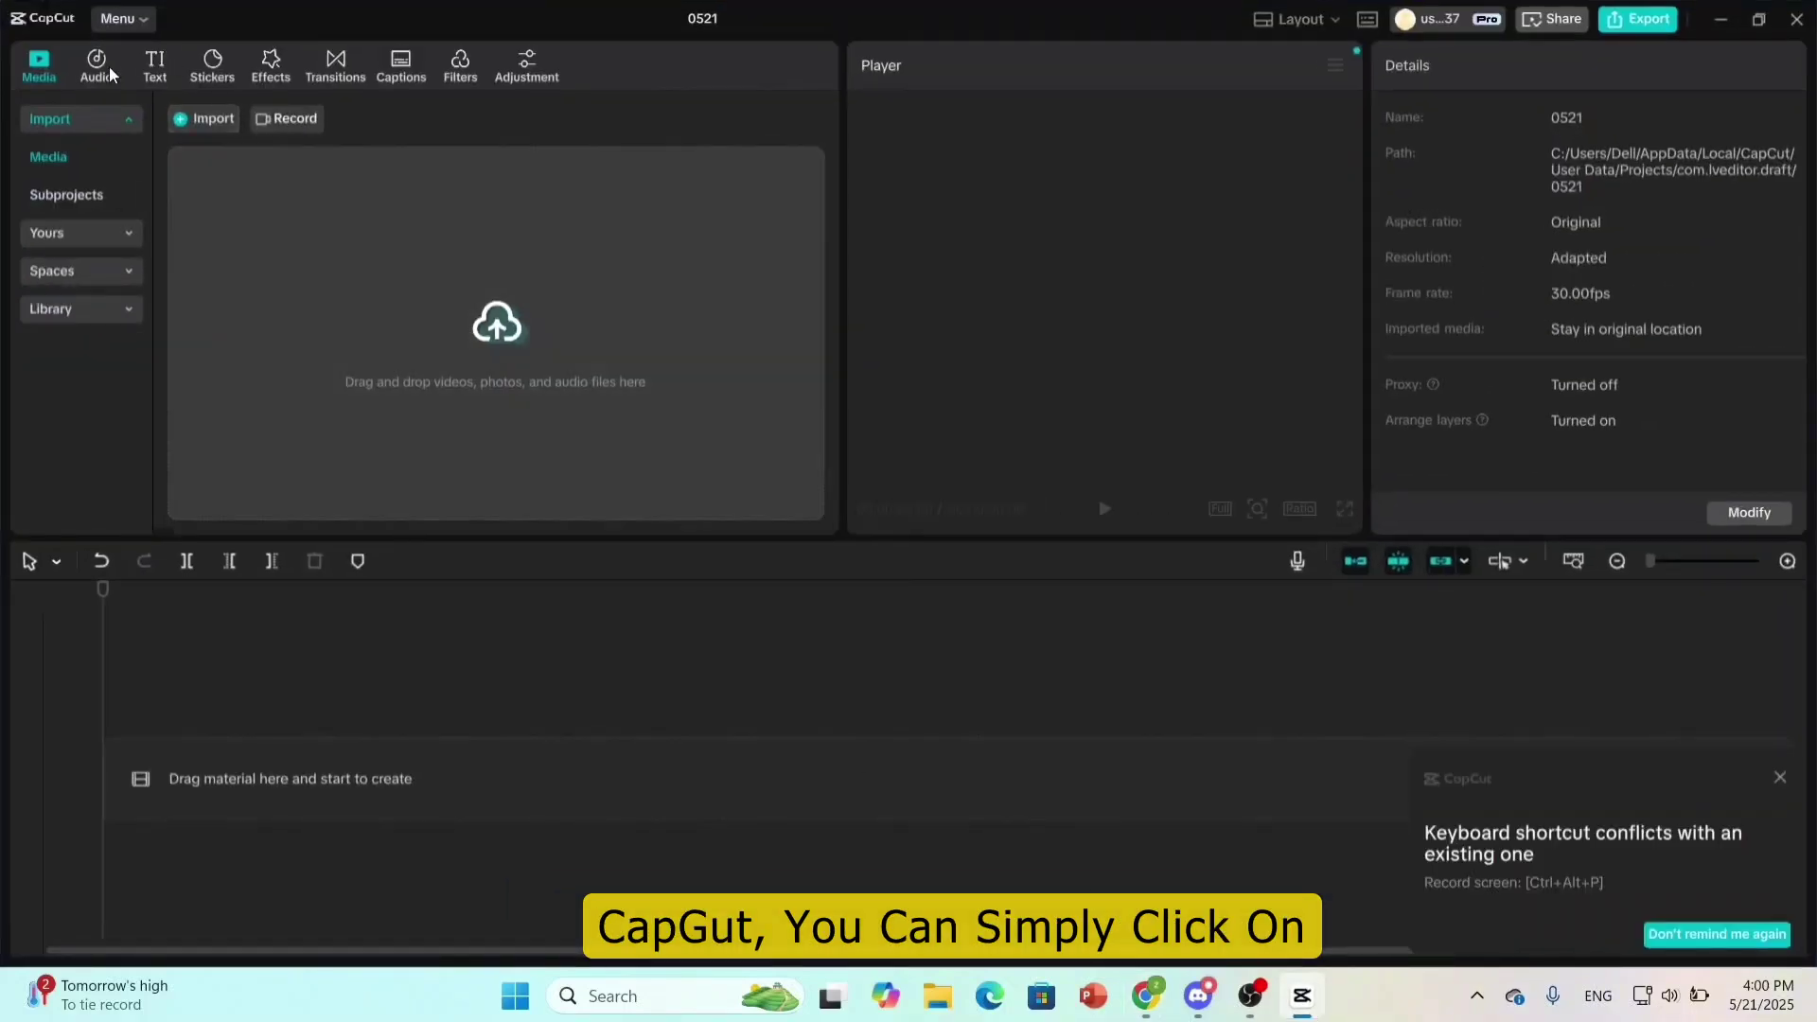
left_click(97, 66)
key("ctrl+i")
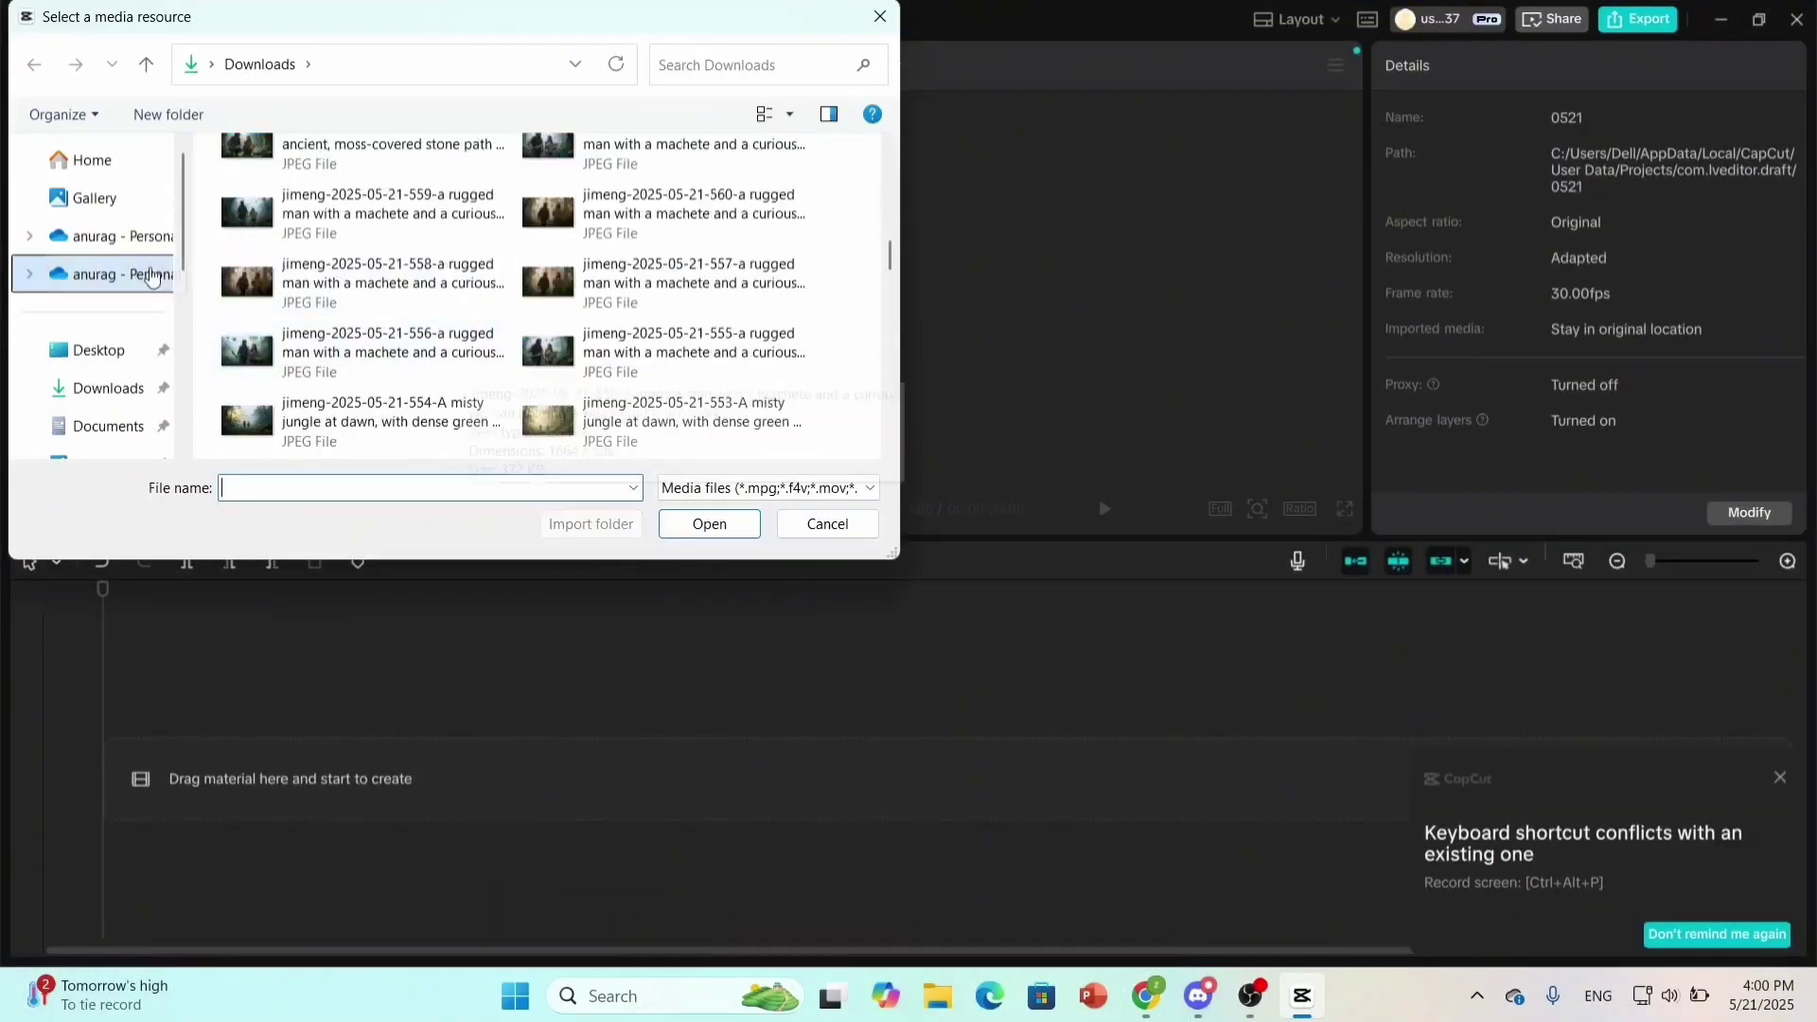
left_click(605, 227)
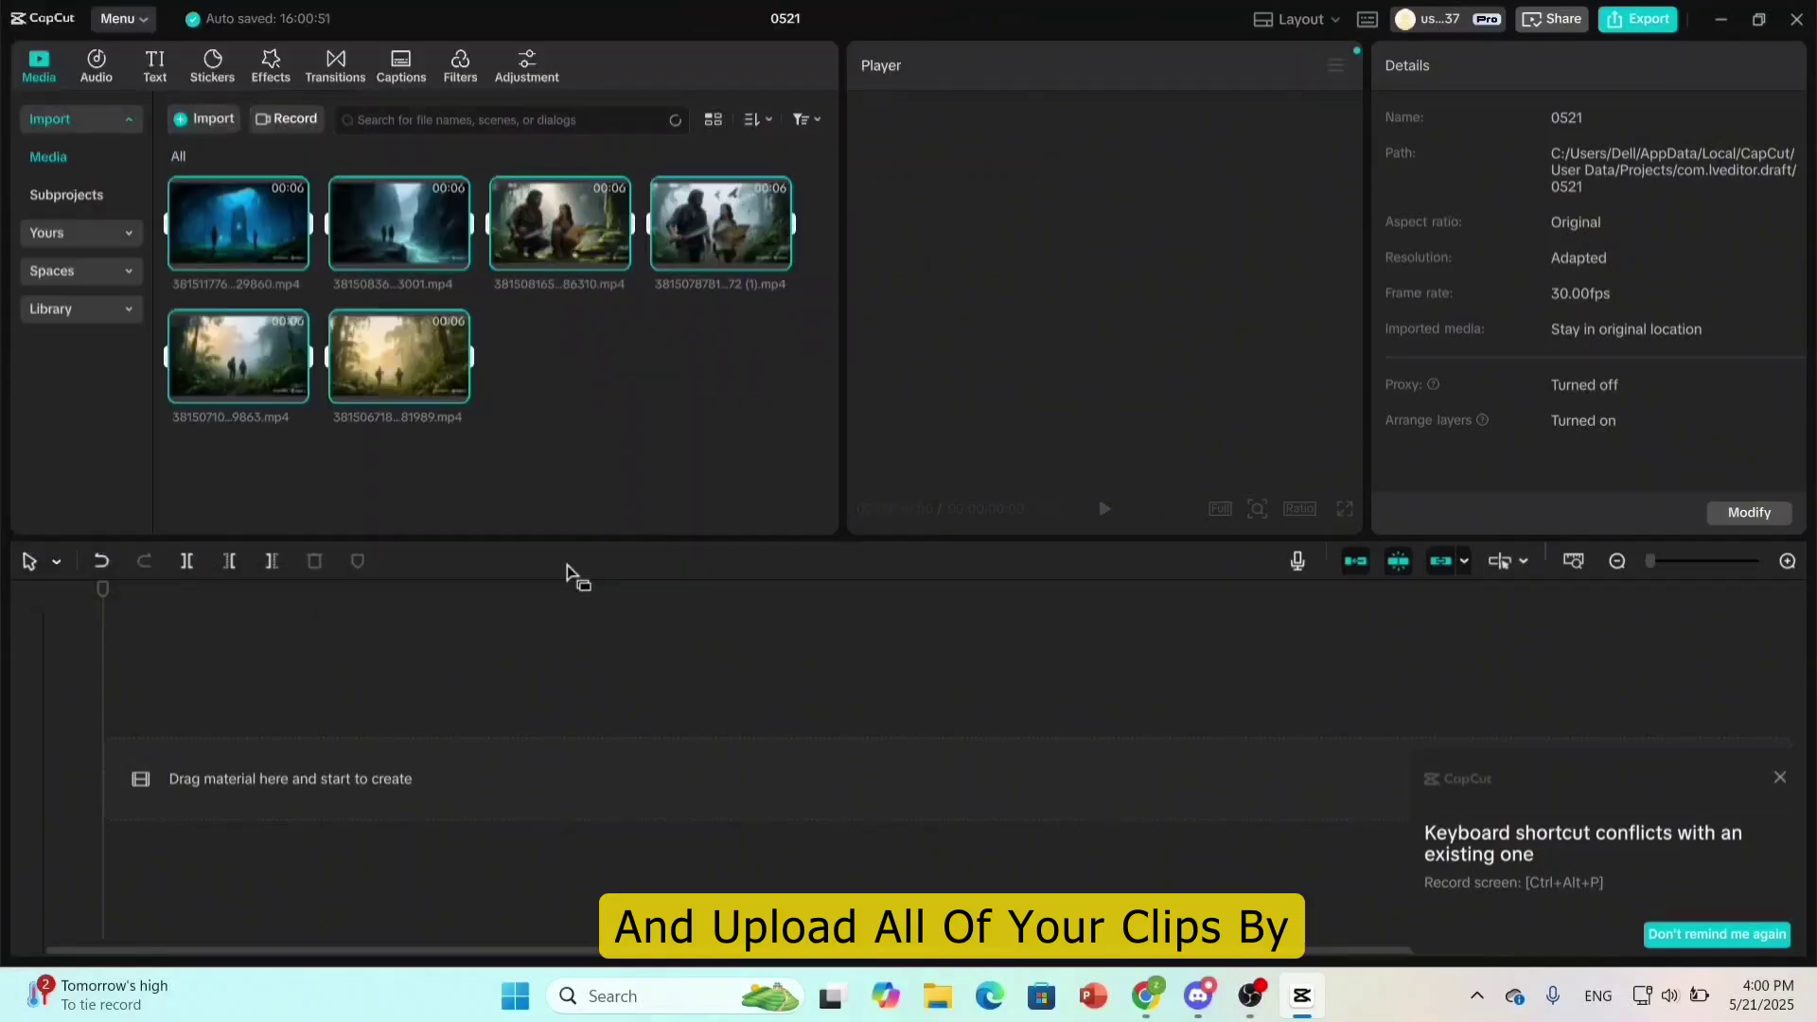
Step: Place the imported scene clips one after another on the timeline and arrange their order
left_click_drag(236, 224, 474, 777)
left_click_drag(398, 224, 256, 781)
left_click_drag(782, 780, 606, 781)
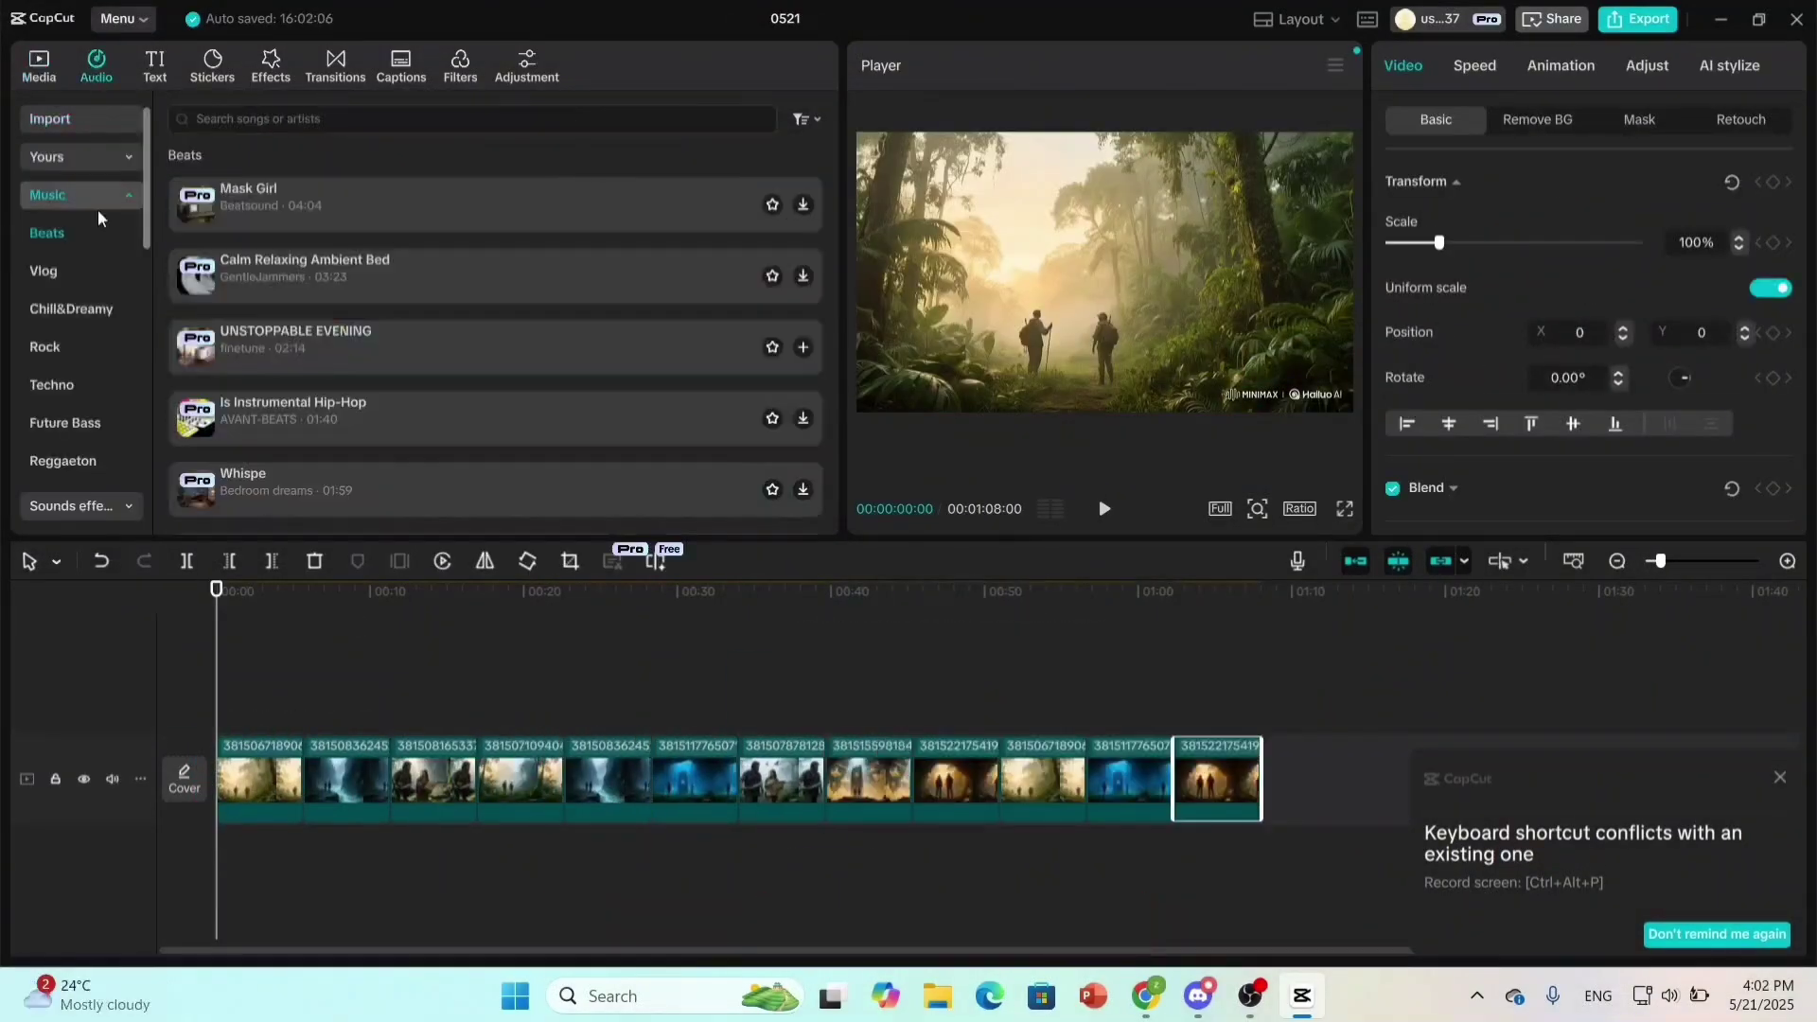
Step: Extract audio from a media file in the Downloads folder into the project's imported audio
left_click(50, 118)
left_click(750, 170)
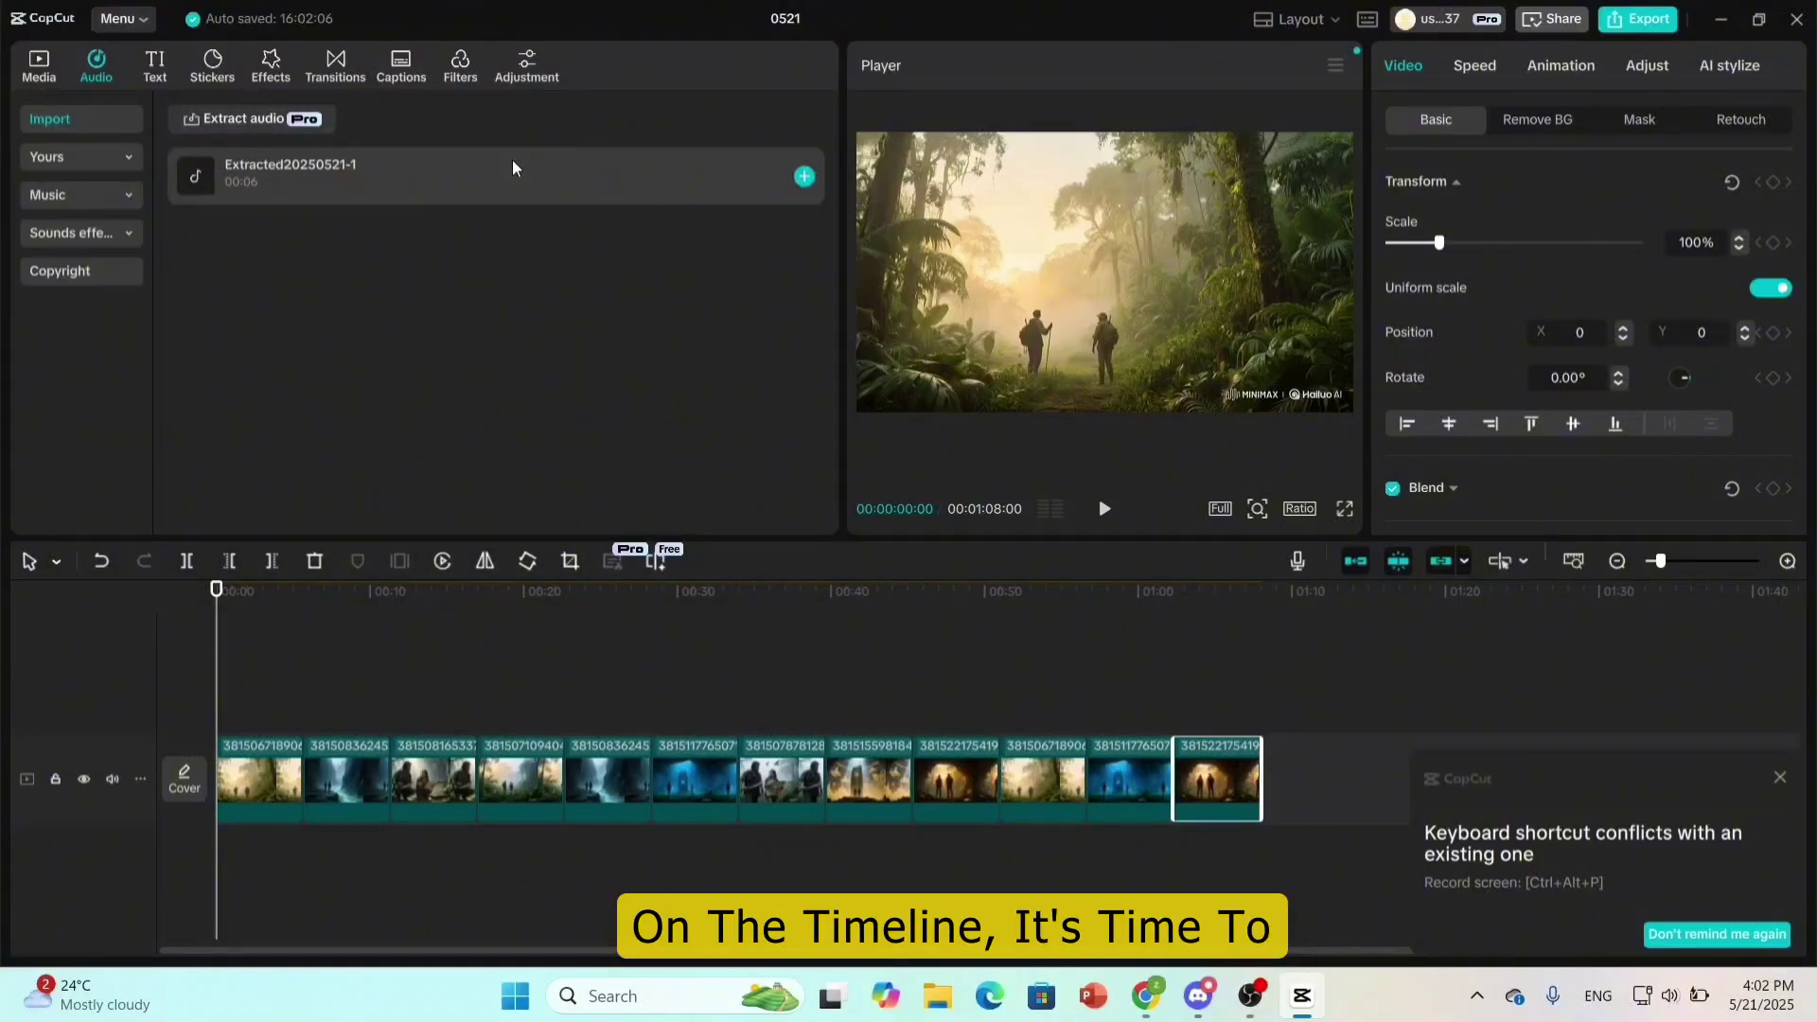
left_click(274, 119)
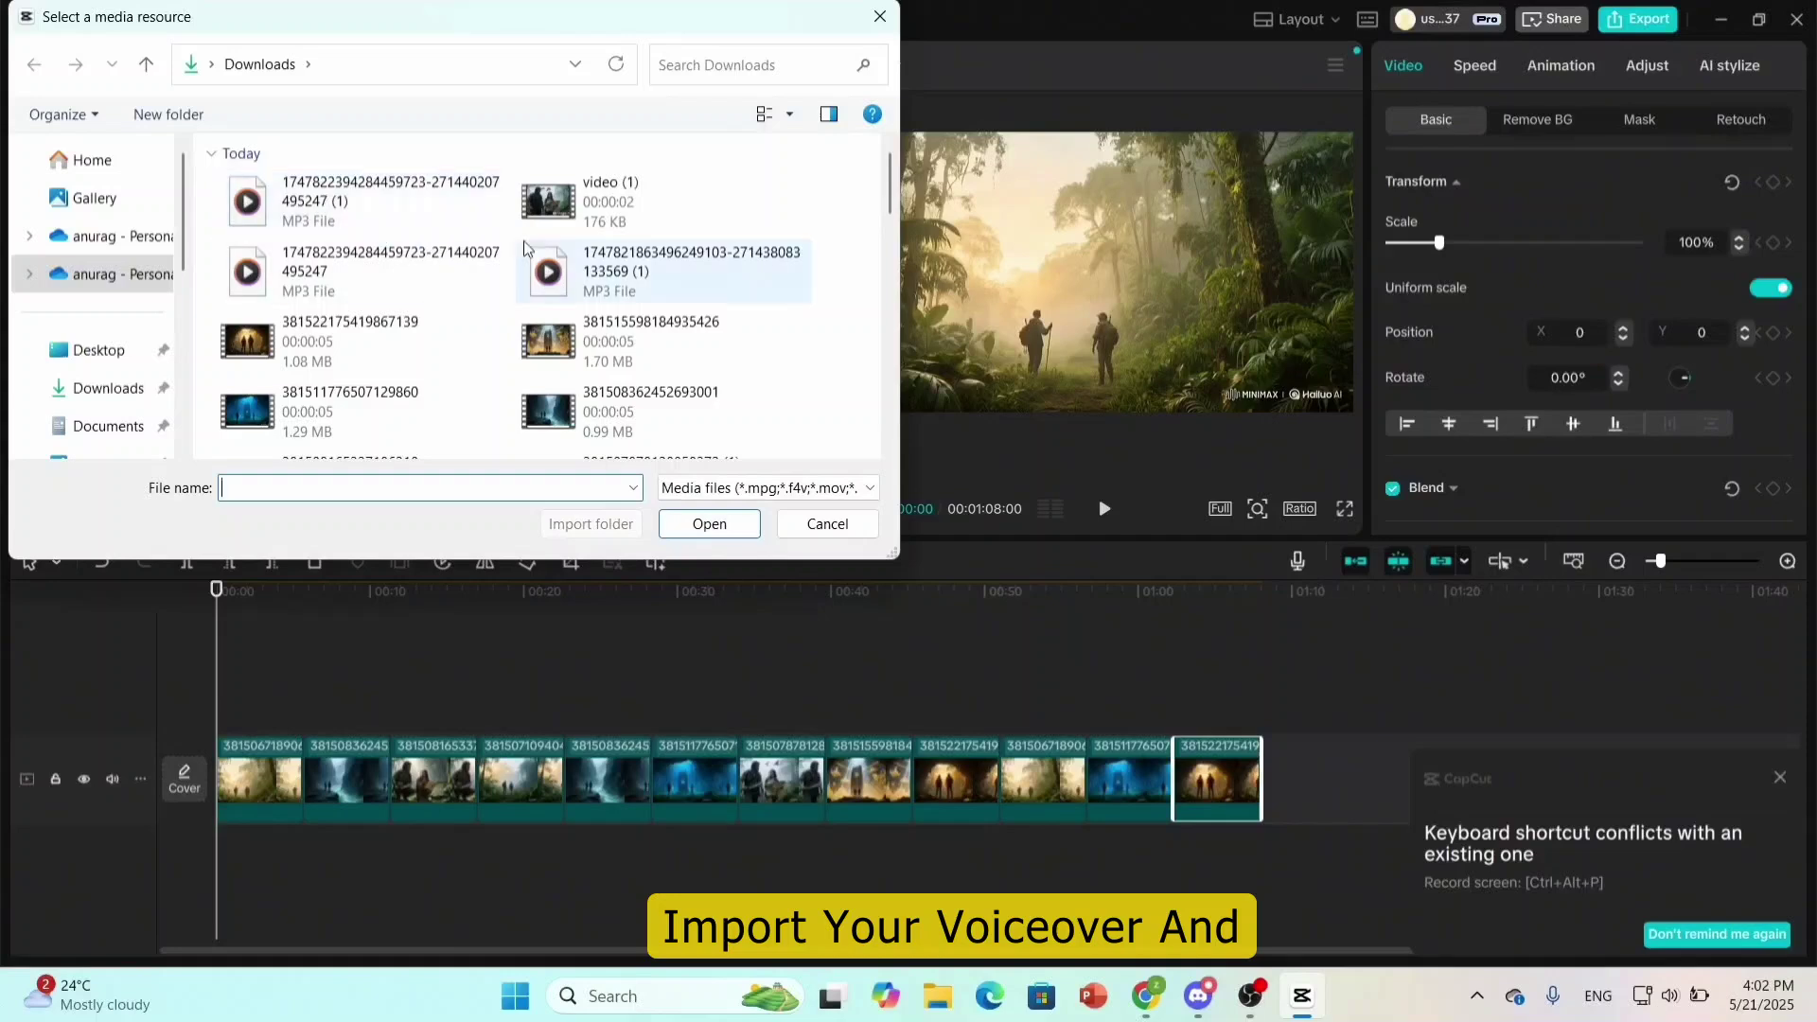
key("Escape")
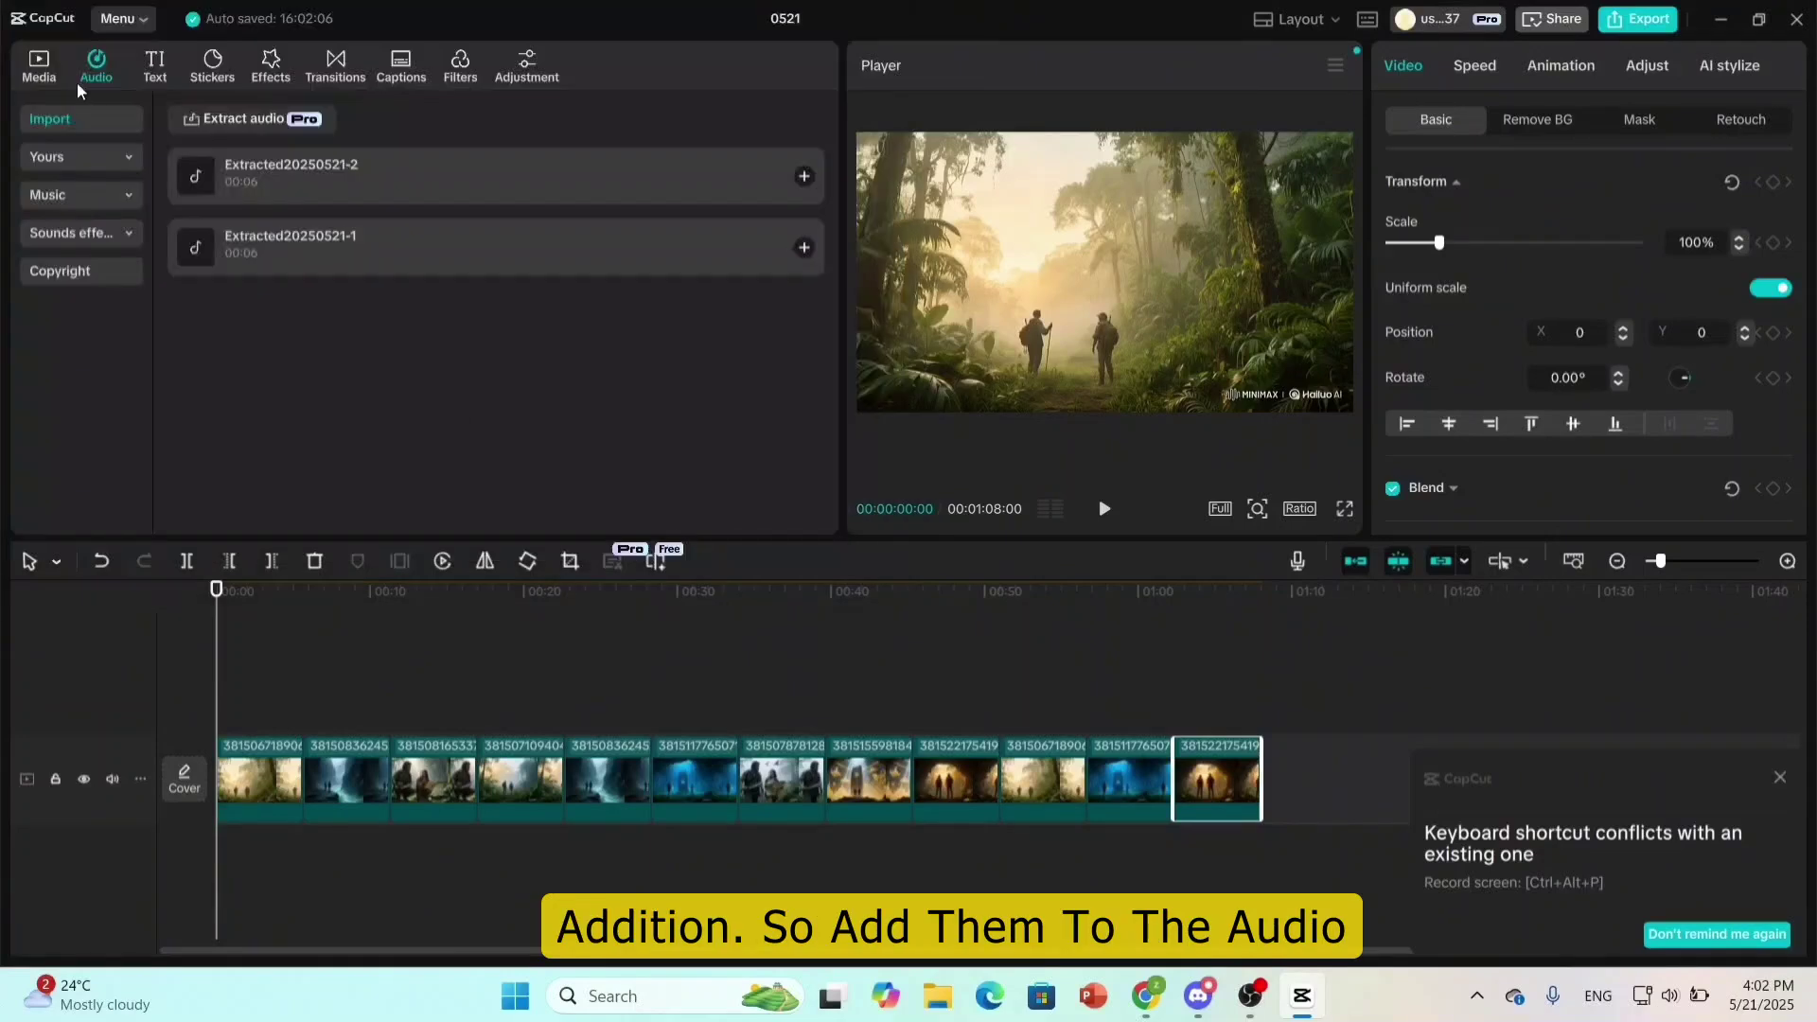
left_click(83, 120)
left_click(445, 421)
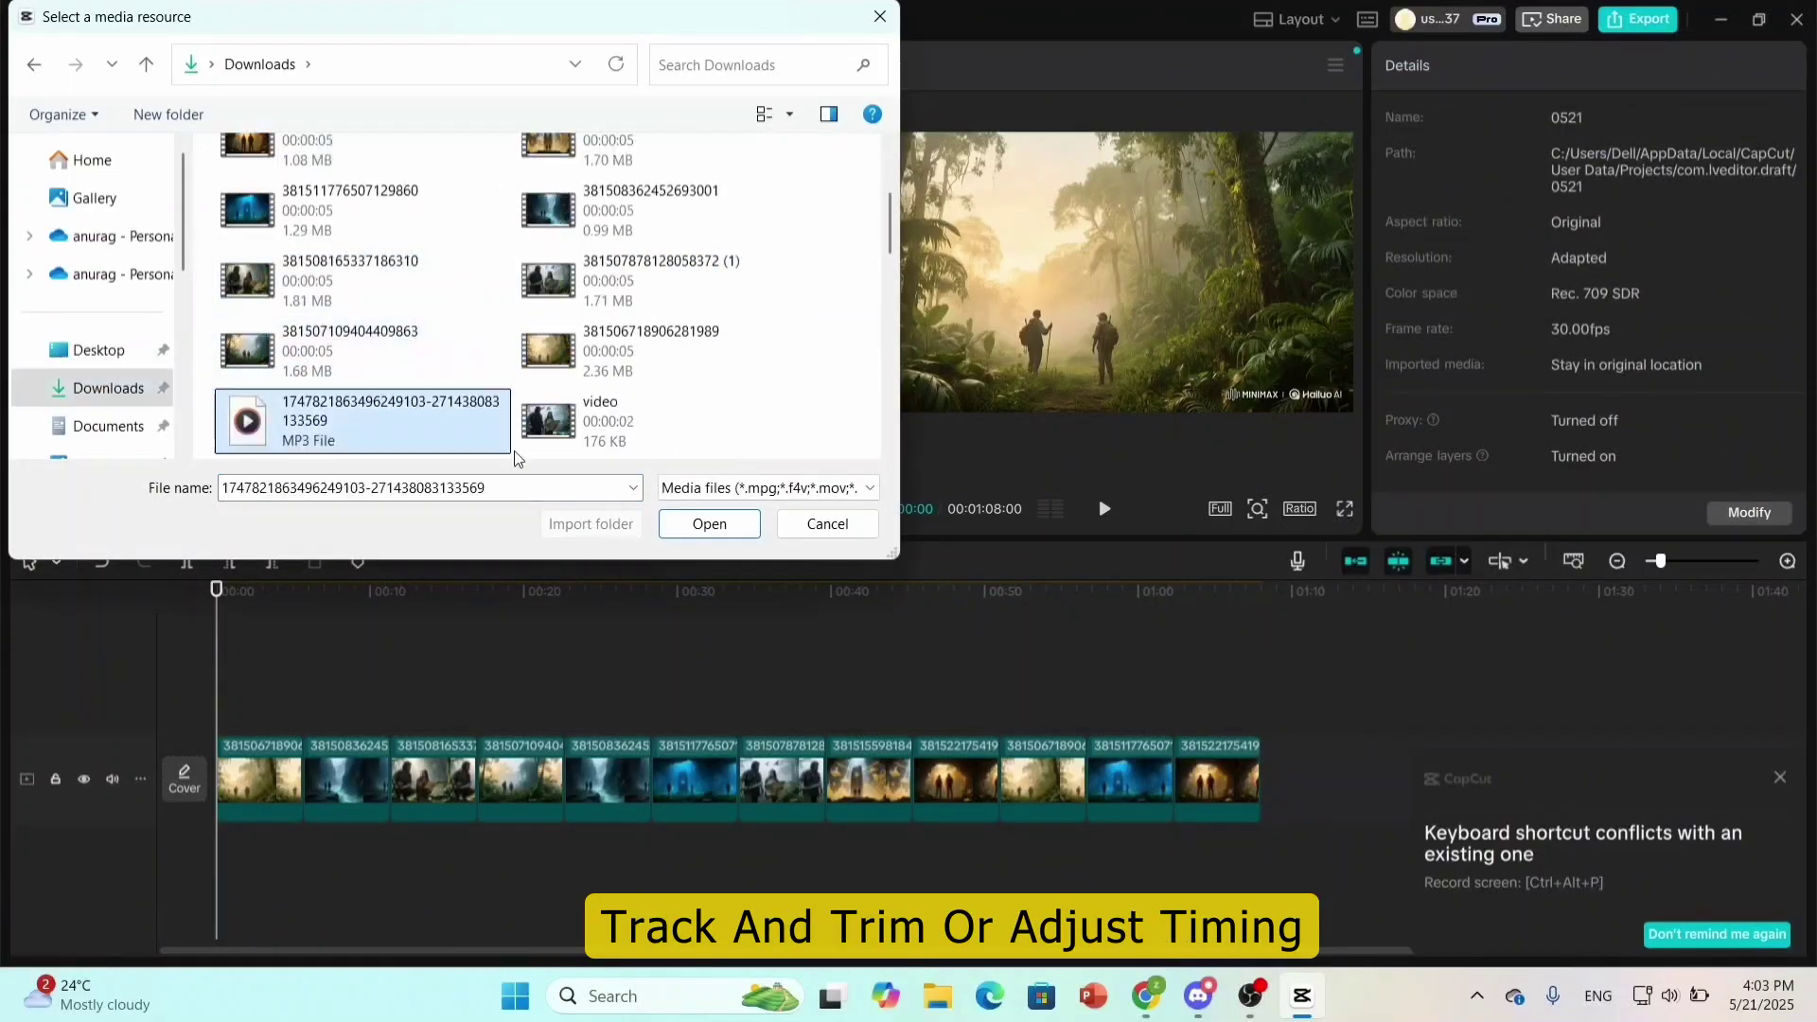
left_click(710, 523)
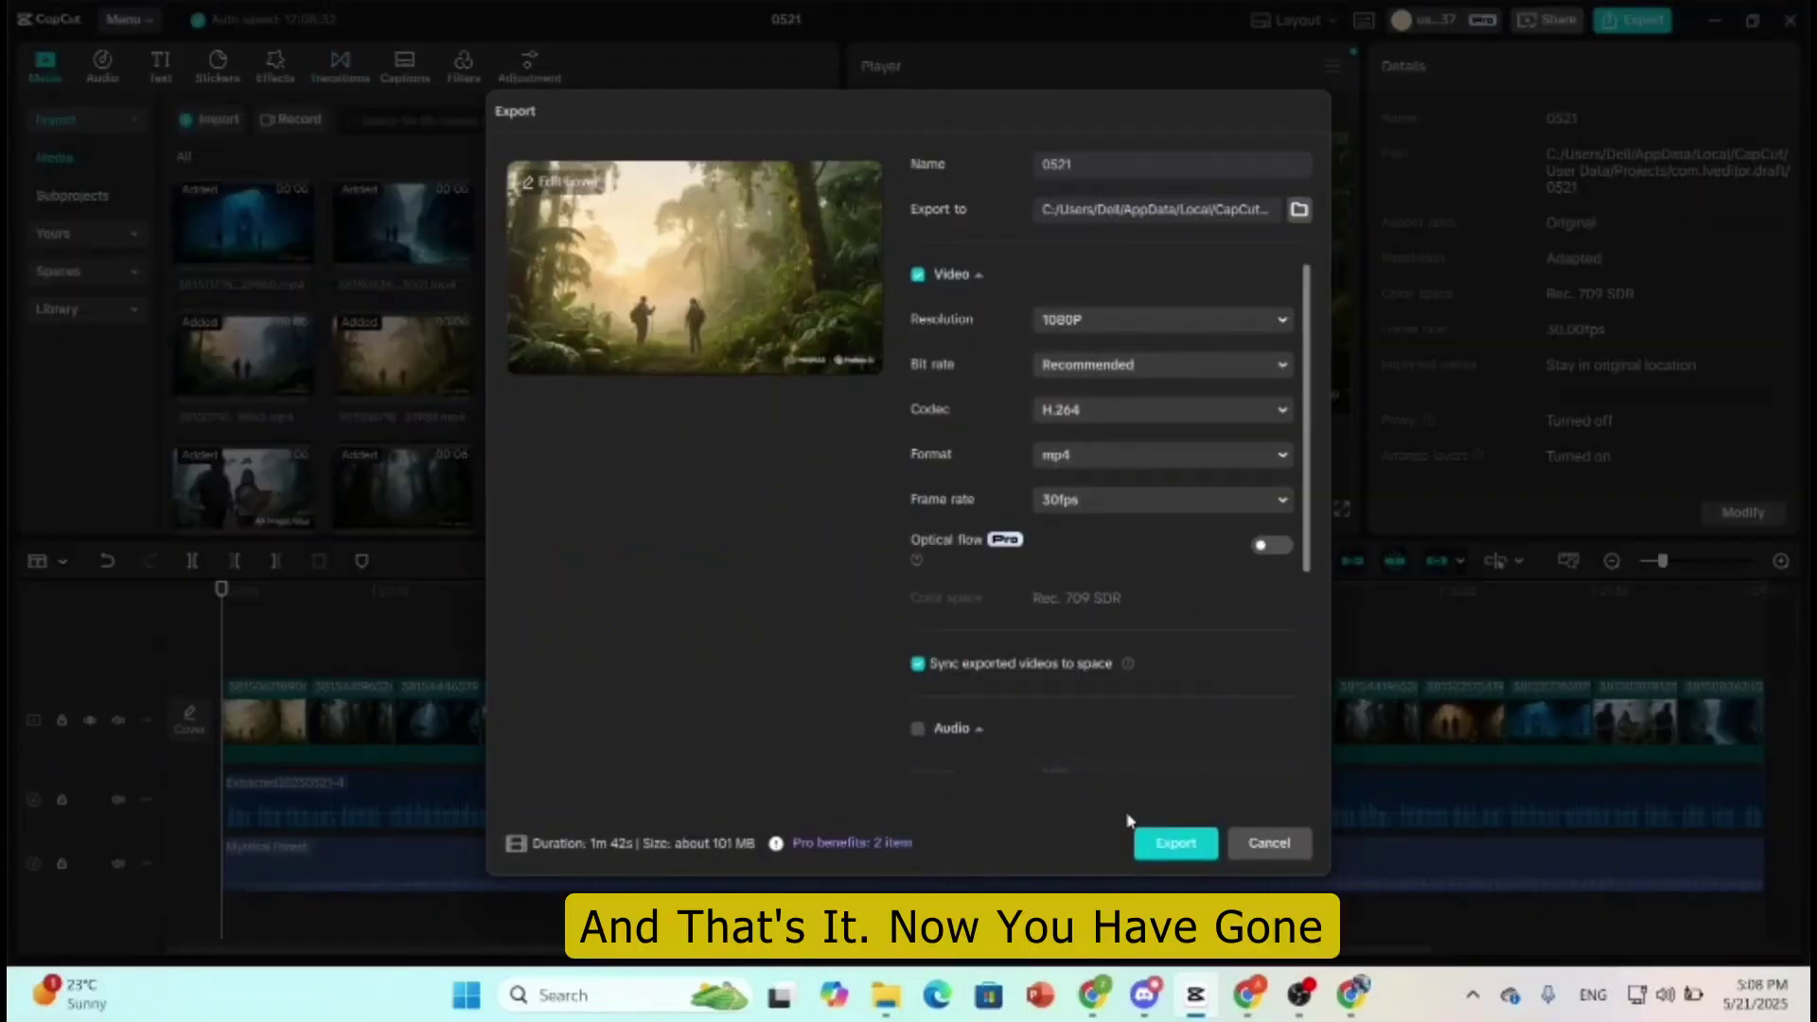
Step: Export the film as 0521 in 1080P with the recommended bit rate, H.264 codec, mp4 format and 30fps
left_click(1150, 842)
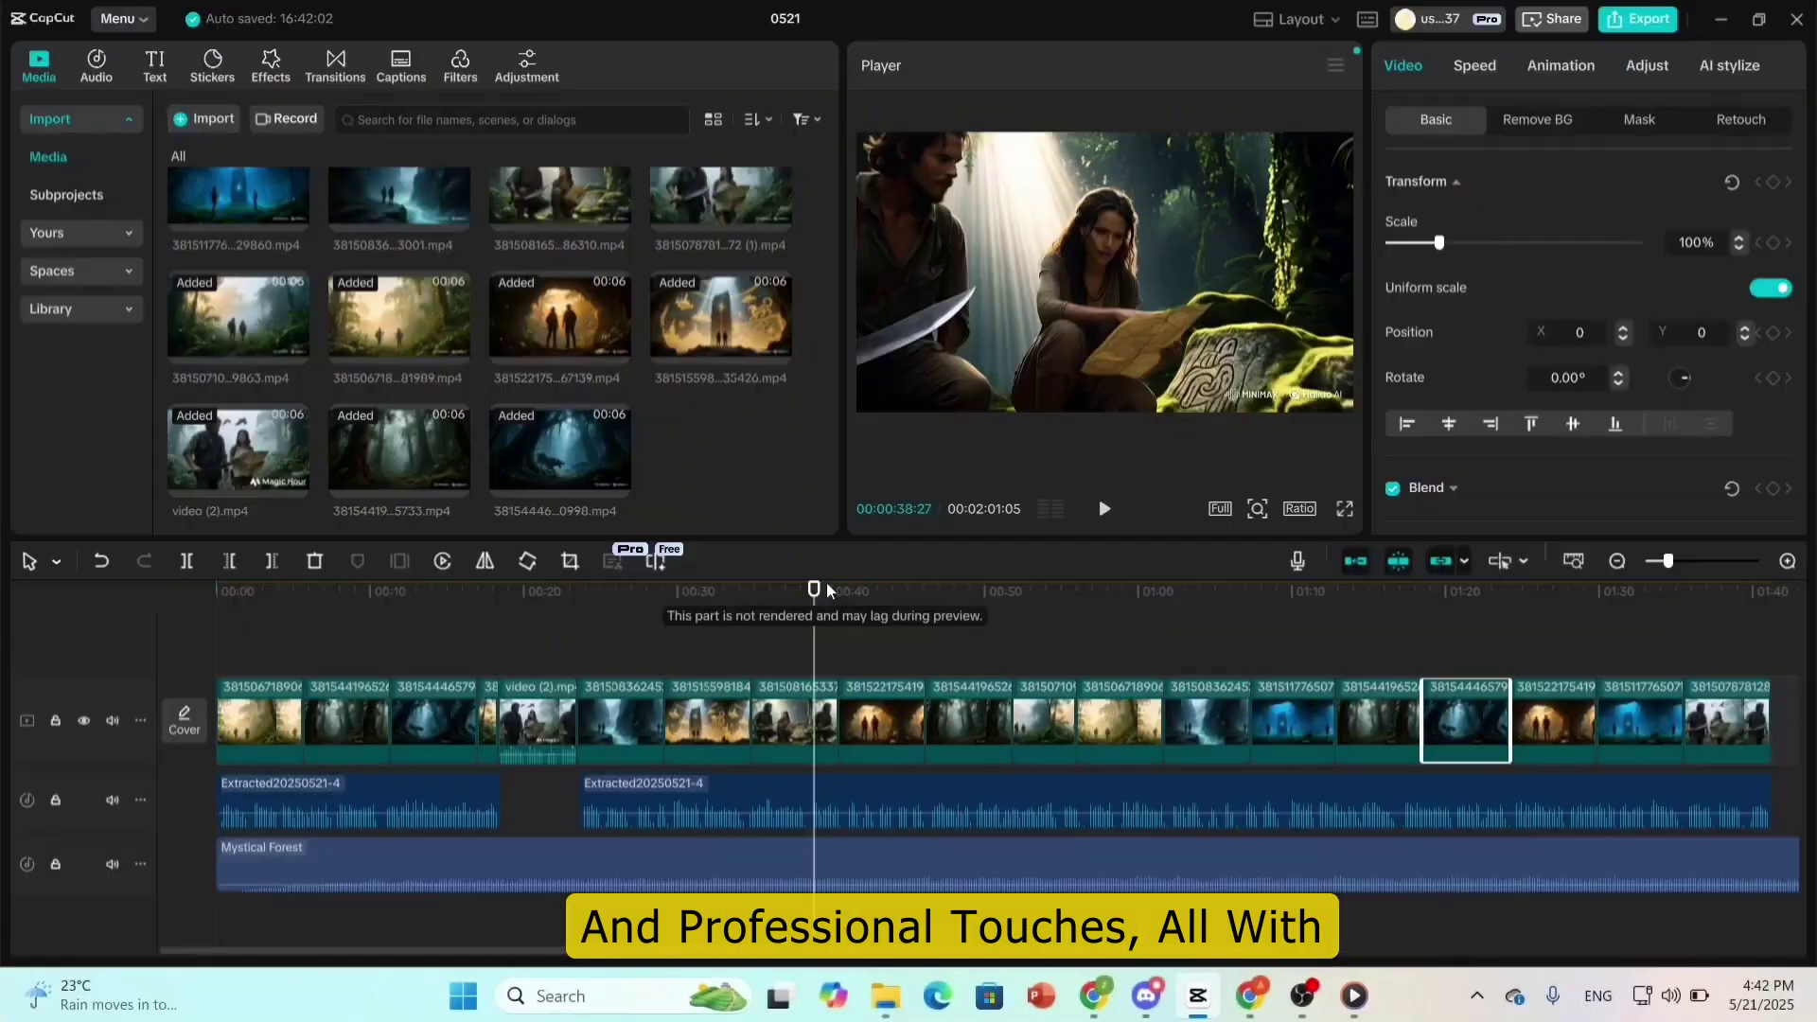
Step: Preview the assembled film at about 22 seconds on the timeline and return the playhead to the start
left_click(556, 590)
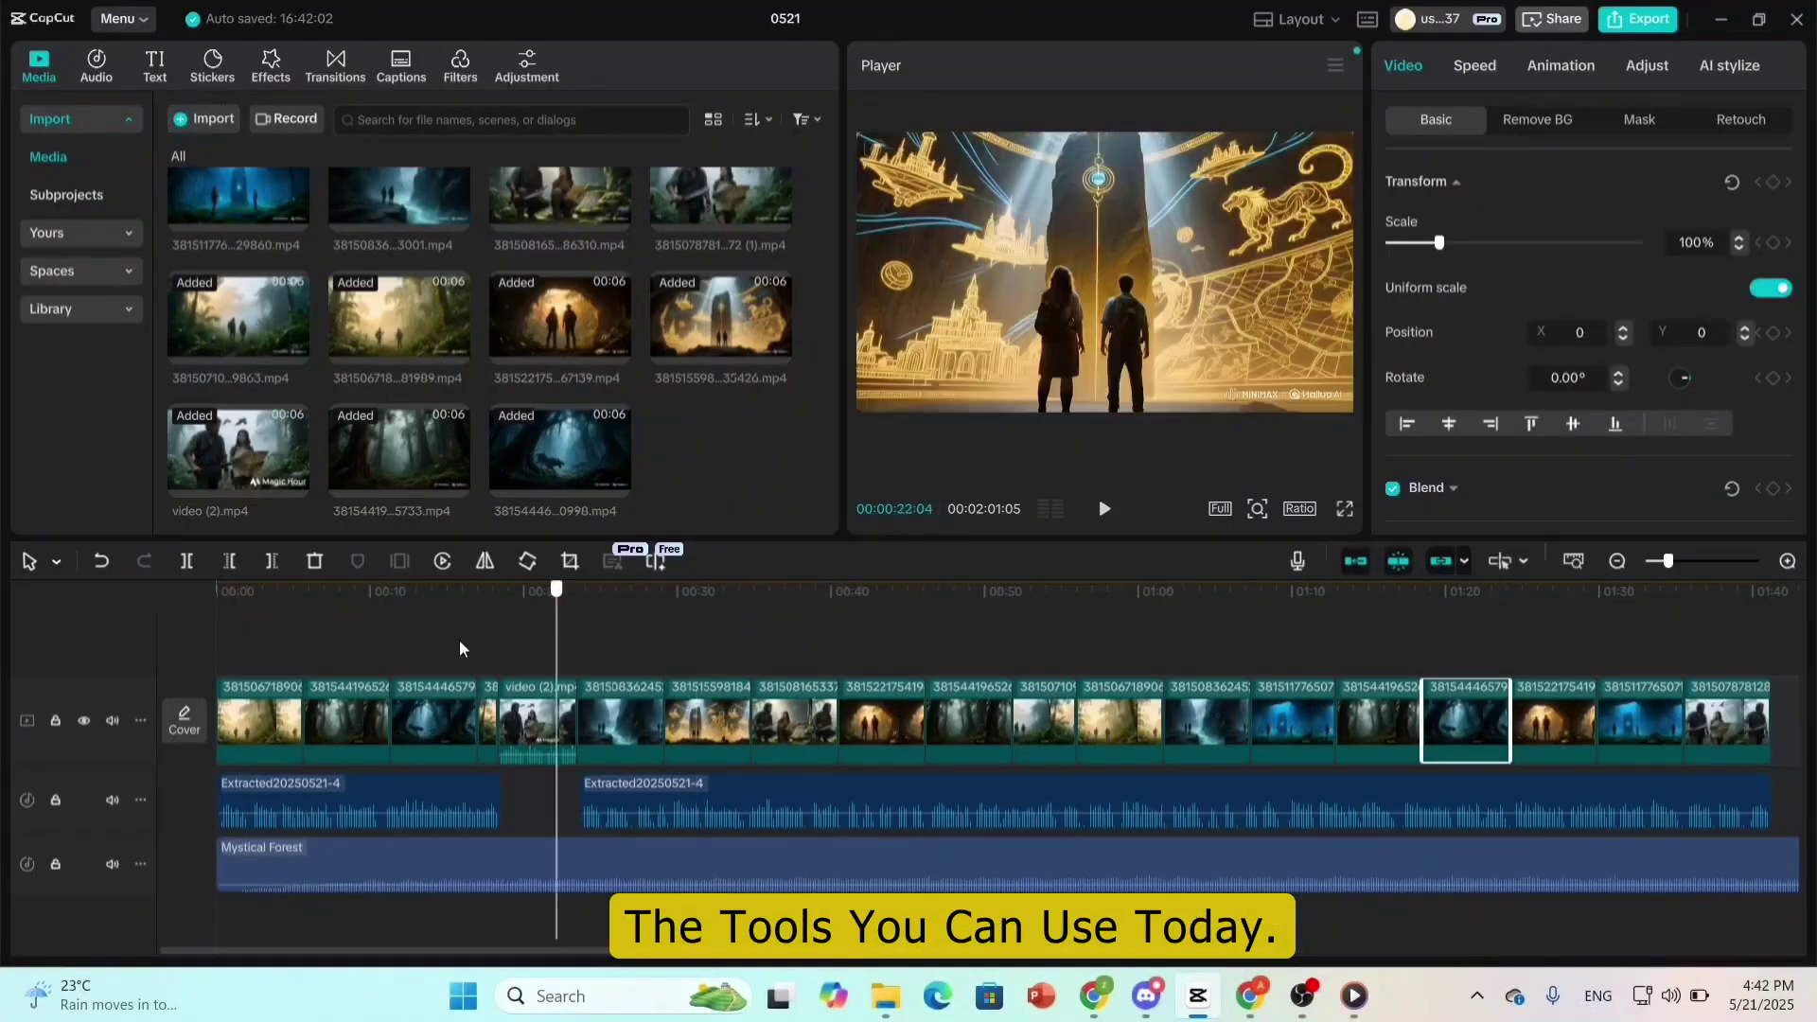
key("Home")
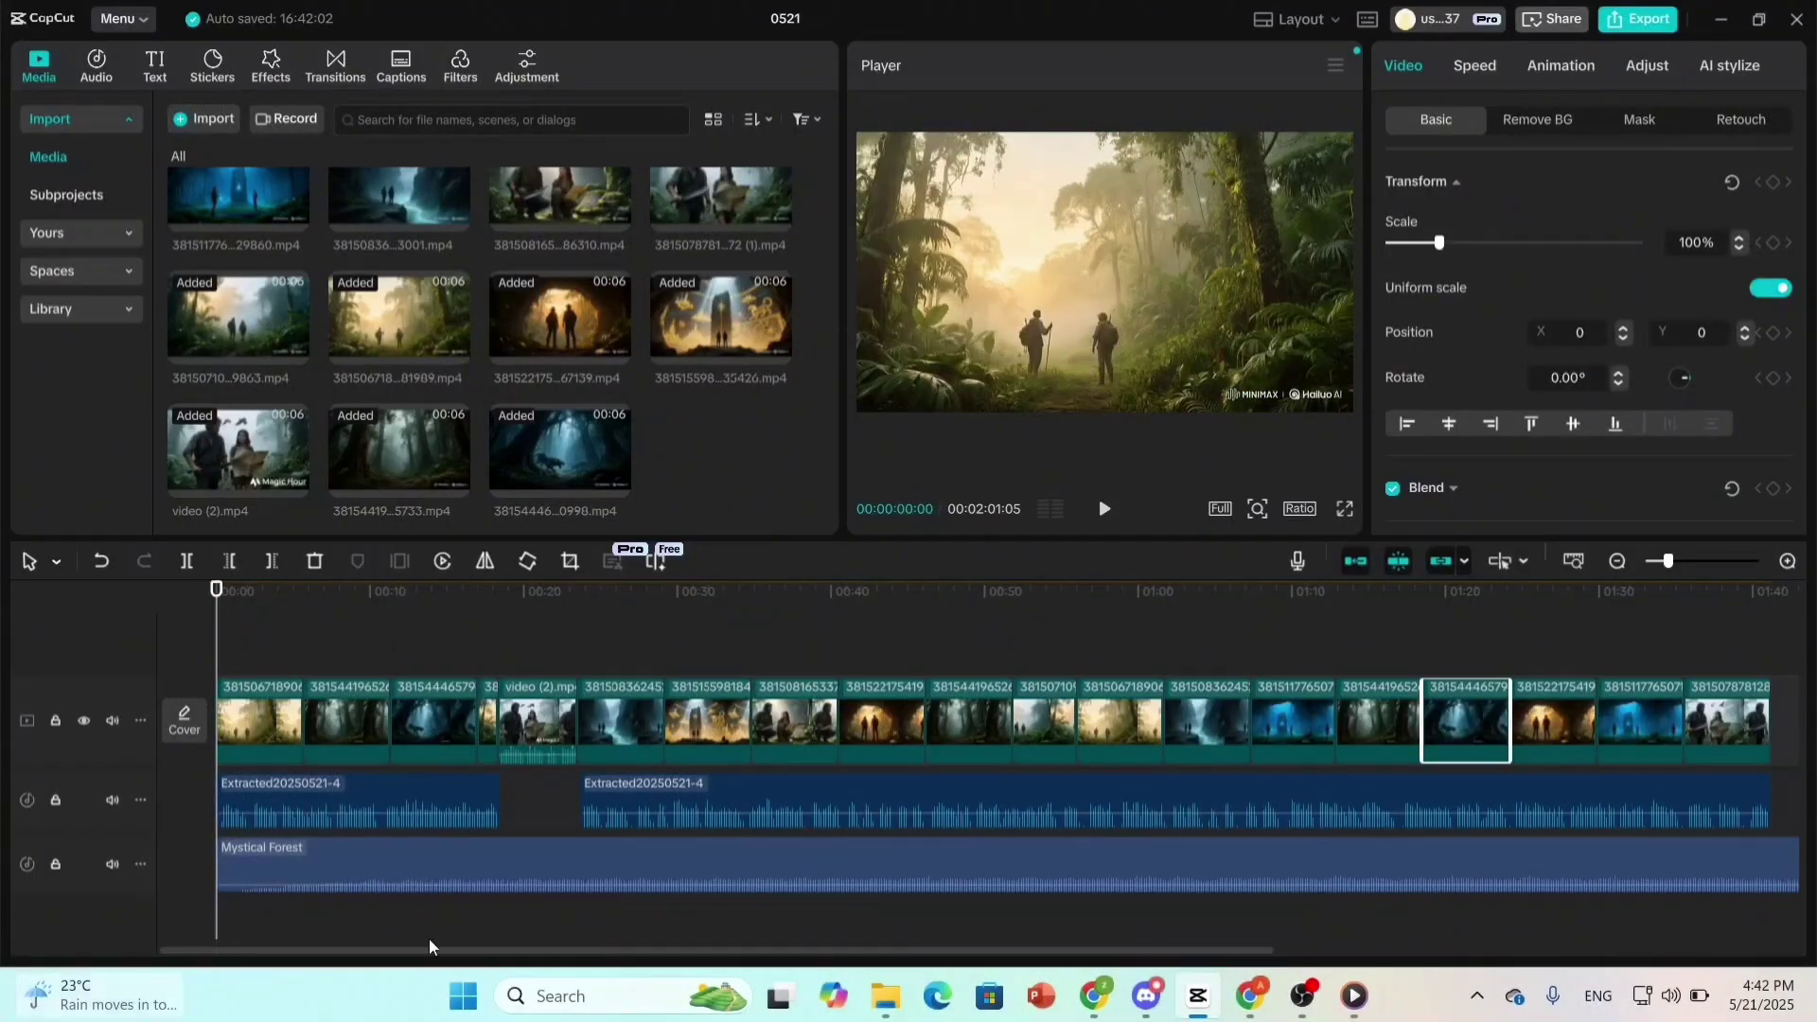